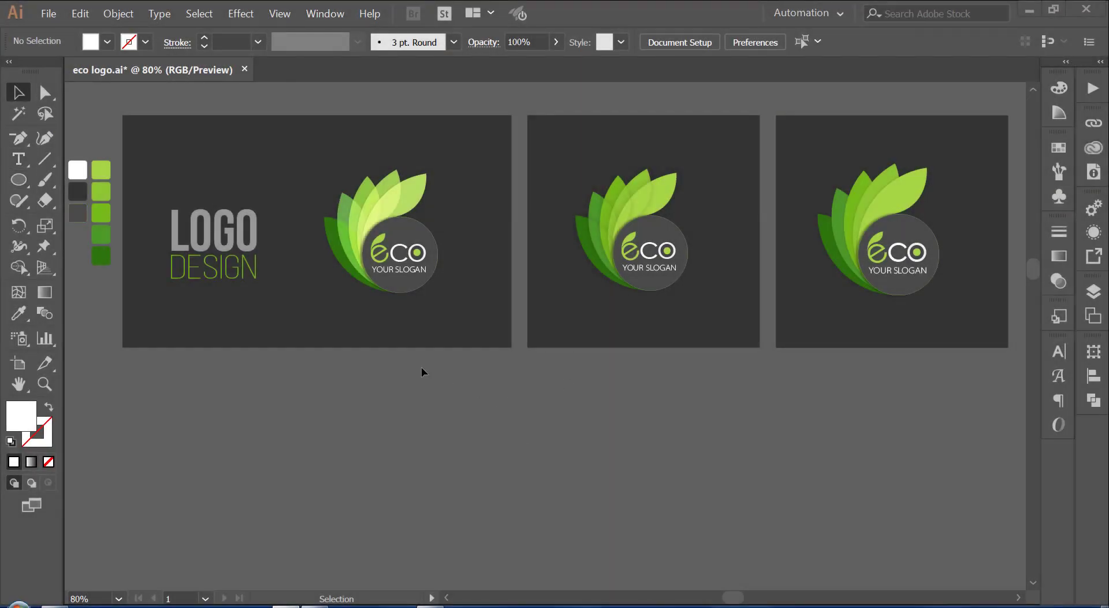
Step: Draw a 300 × 300 px circle on the first logo artboard
{"action": "scroll", "coordinate": [456, 324], "scroll_direction": "up", "scroll_amount": 1}
{"action": "mouse_move", "coordinate": [463, 304]}
{"action": "left_mouse_down"}
{"action": "mouse_move", "coordinate": [597, 329]}
{"action": "mouse_move", "coordinate": [513, 245]}
{"action": "left_mouse_up"}
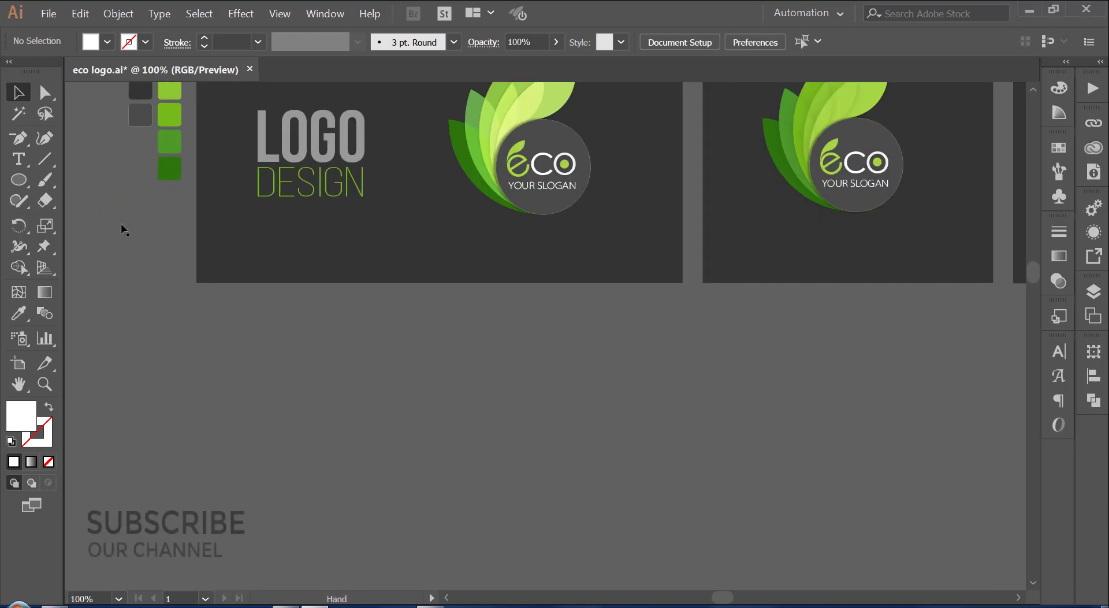
{"action": "left_click", "coordinate": [19, 180]}
{"action": "left_click", "coordinate": [499, 479]}
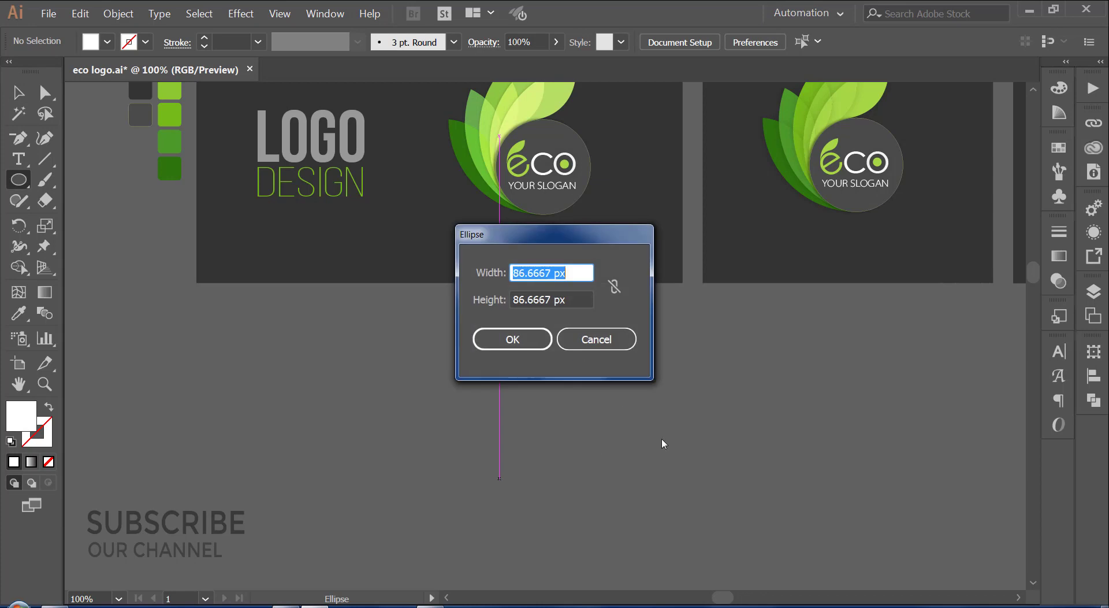
{"action": "type", "text": "300"}
{"action": "key", "text": "Tab"}
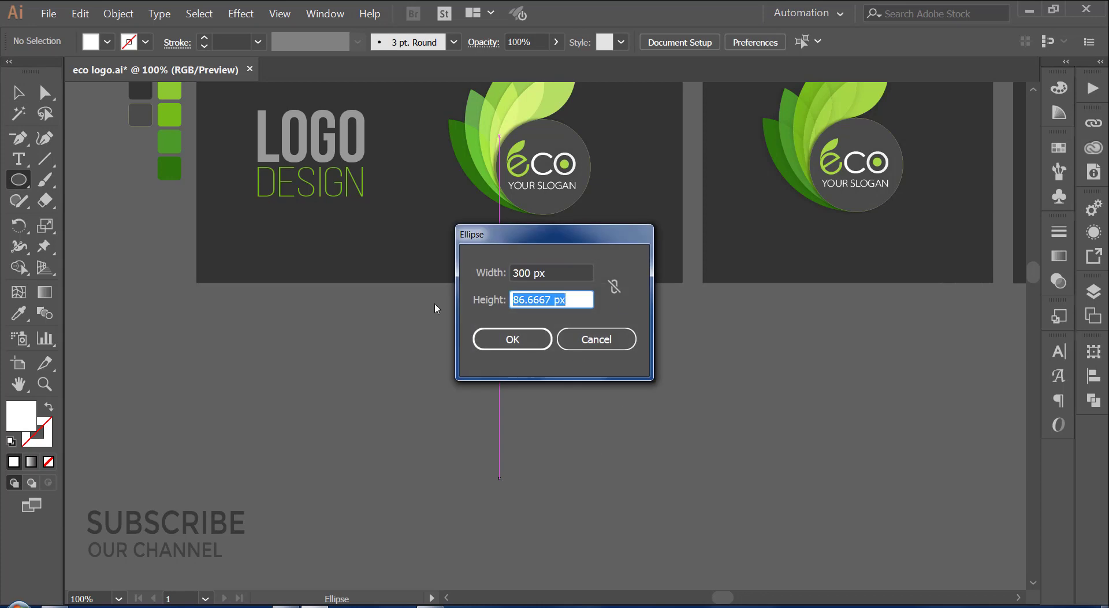
{"action": "type", "text": "300"}
{"action": "left_click", "coordinate": [523, 339]}
Step: Position the white circle to the right, below the artboards
{"action": "scroll", "coordinate": [312, 330], "scroll_direction": "down", "scroll_amount": 3}
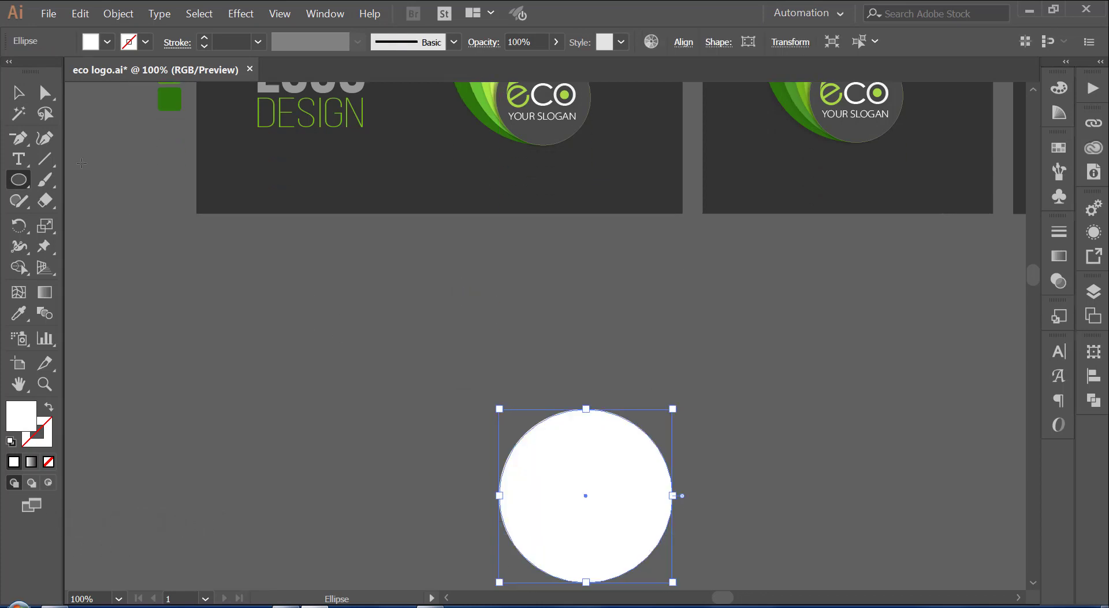
{"action": "key", "text": "v"}
{"action": "scroll", "coordinate": [550, 448], "scroll_direction": "down", "scroll_amount": 2}
{"action": "left_click_drag", "start_coordinate": [550, 448], "coordinate": [437, 338]}
{"action": "left_click_drag", "start_coordinate": [653, 410], "coordinate": [655, 445]}
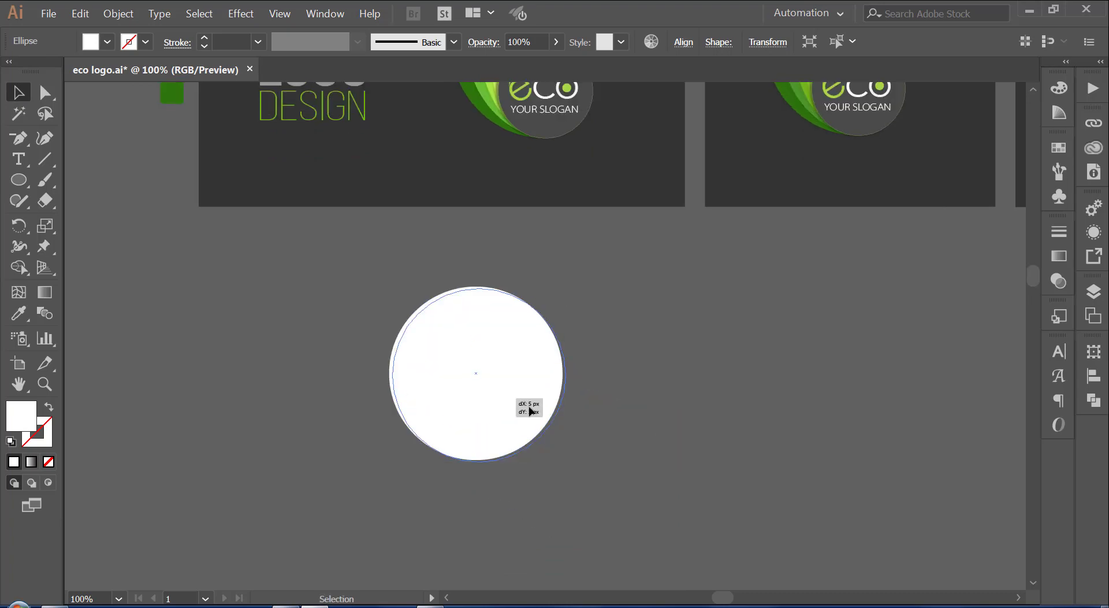
{"action": "left_click_drag", "start_coordinate": [528, 404], "coordinate": [595, 416]}
{"action": "left_click_drag", "start_coordinate": [699, 448], "coordinate": [653, 441]}
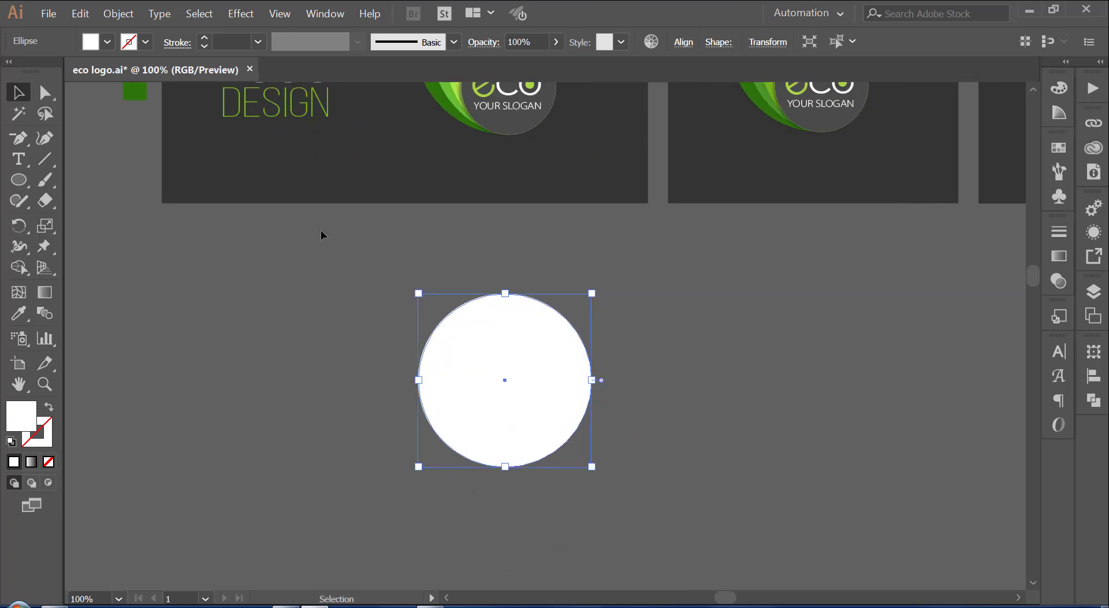
Step: Paste a copy of the circle in front and resize it to 150 × 150 px
{"action": "left_click", "coordinate": [80, 14]}
{"action": "left_click", "coordinate": [96, 76]}
{"action": "left_click", "coordinate": [81, 13]}
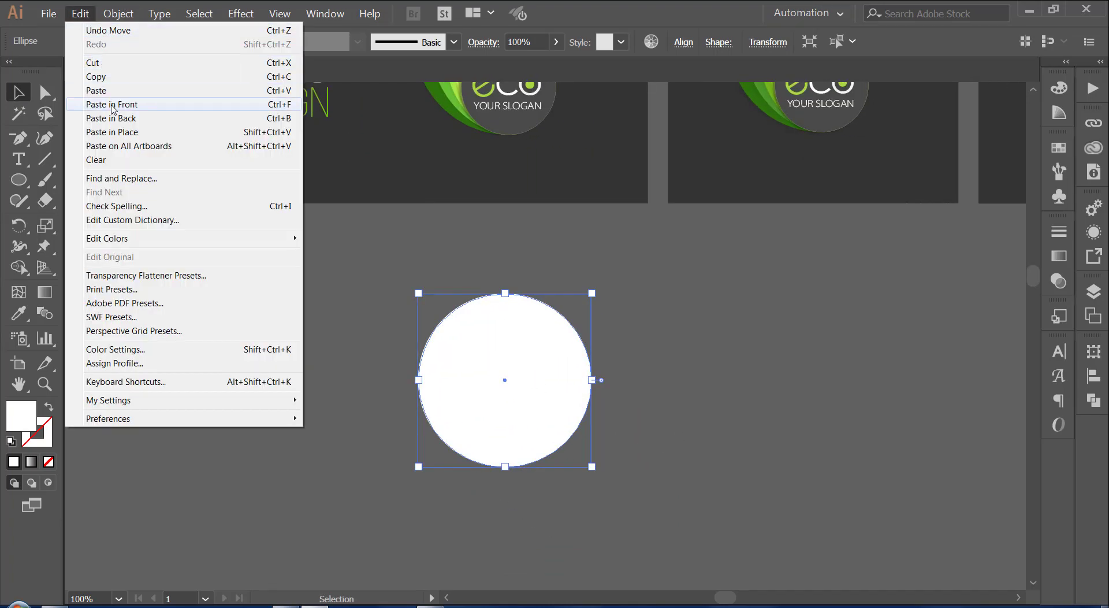
{"action": "left_click", "coordinate": [113, 104]}
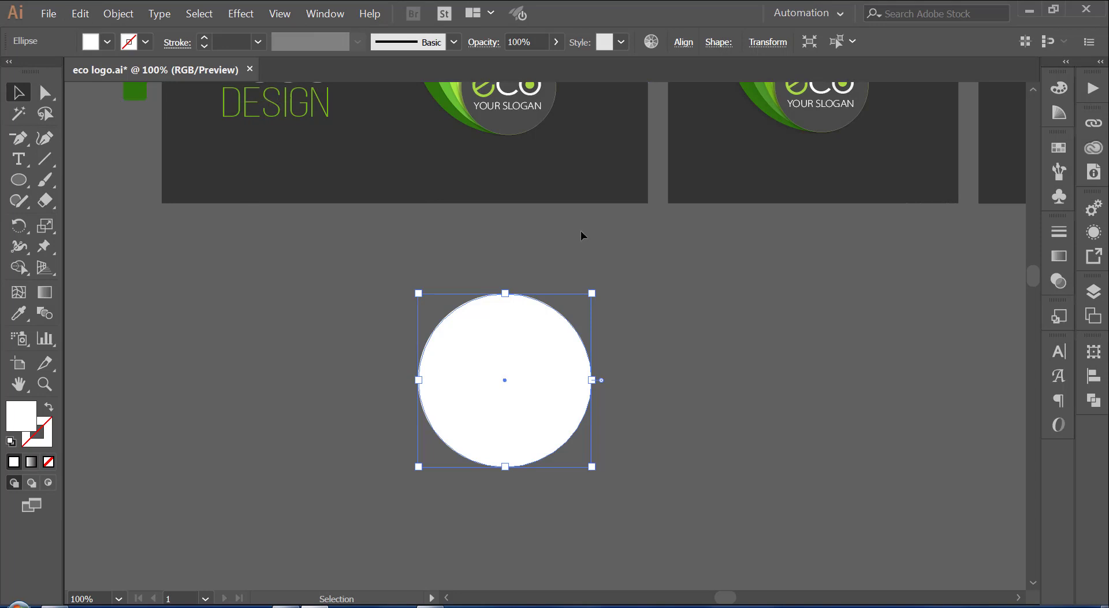
{"action": "left_click", "coordinate": [768, 42]}
{"action": "key", "text": "Tab"}
{"action": "type", "text": "150"}
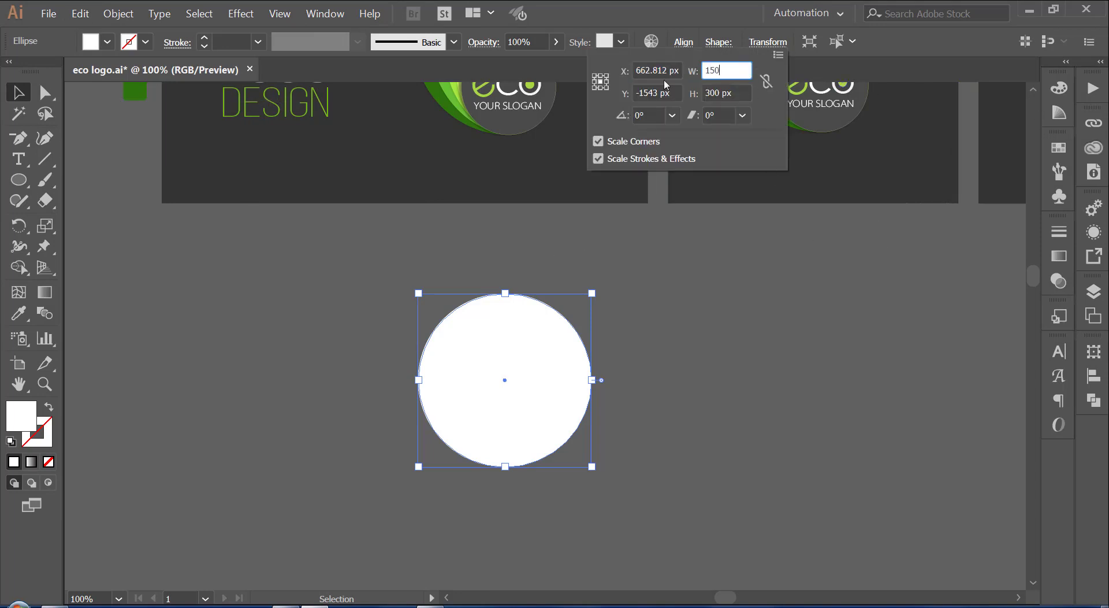
{"action": "key", "text": "Tab"}
{"action": "type", "text": "150"}
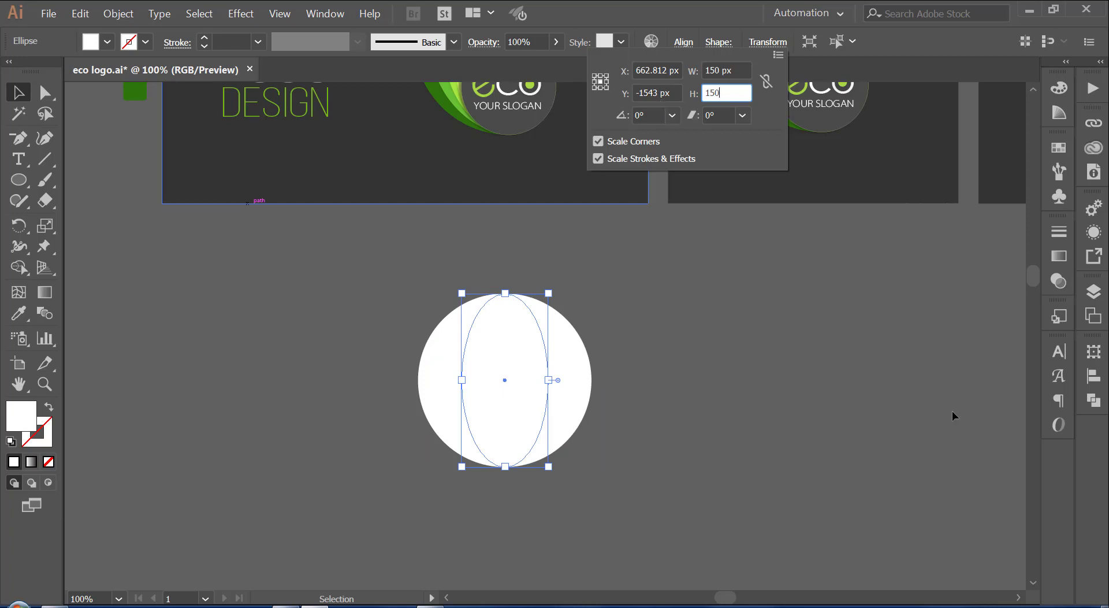
{"action": "key", "text": "Return"}
Step: Fill the small circle grey and align it to the white circle's bottom edge
{"action": "left_click", "coordinate": [1059, 147]}
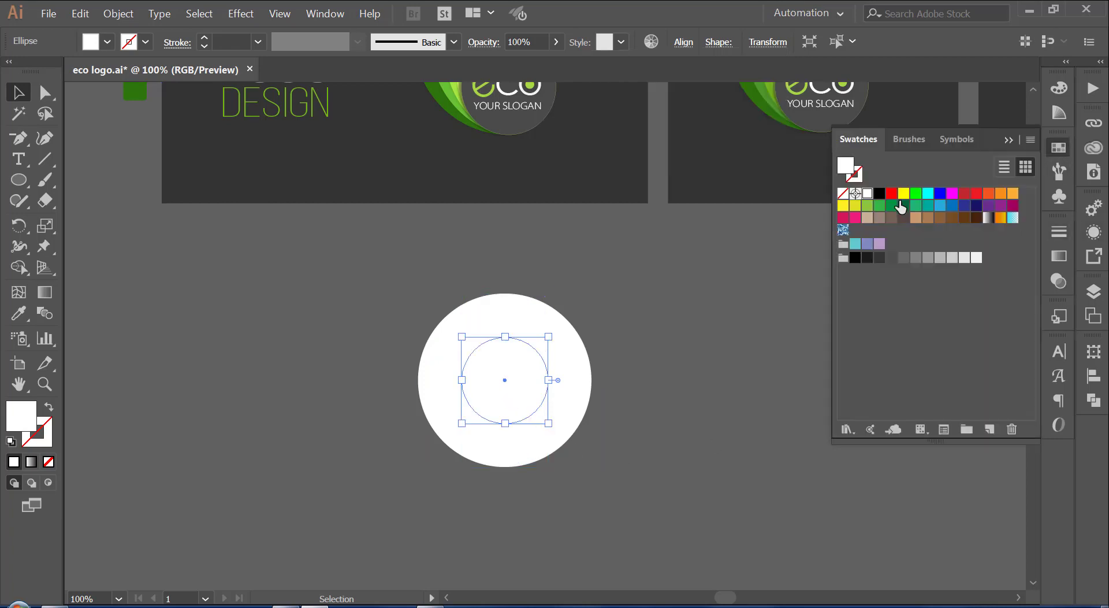
{"action": "left_click", "coordinate": [925, 259]}
{"action": "left_click_drag", "start_coordinate": [587, 355], "coordinate": [441, 445]}
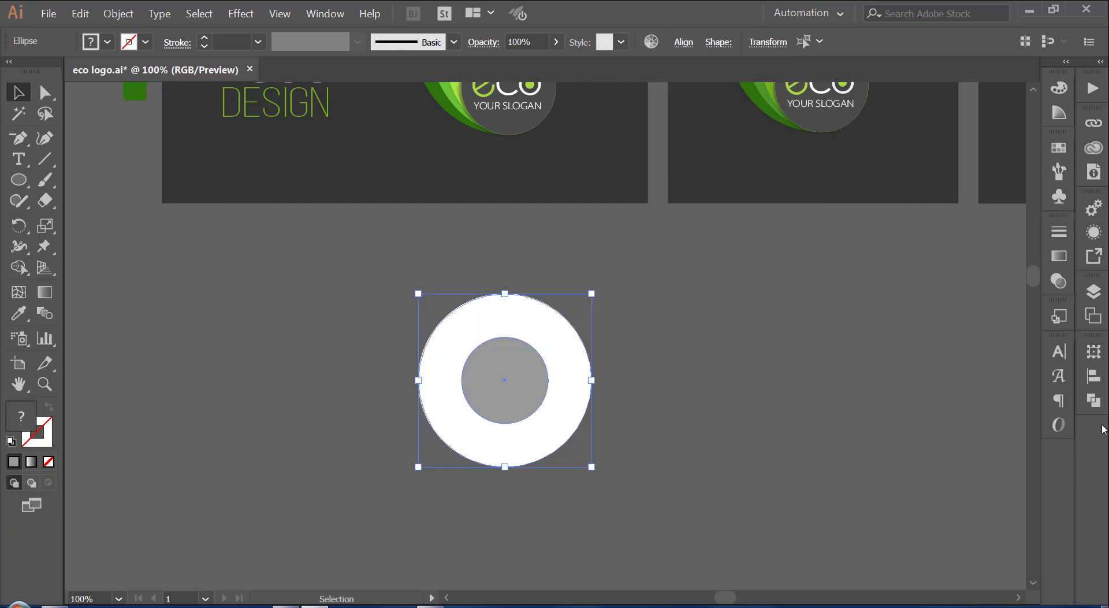
{"action": "left_click", "coordinate": [1094, 375]}
{"action": "left_click", "coordinate": [1061, 487]}
{"action": "left_click", "coordinate": [1003, 504]}
{"action": "left_click", "coordinate": [1060, 387]}
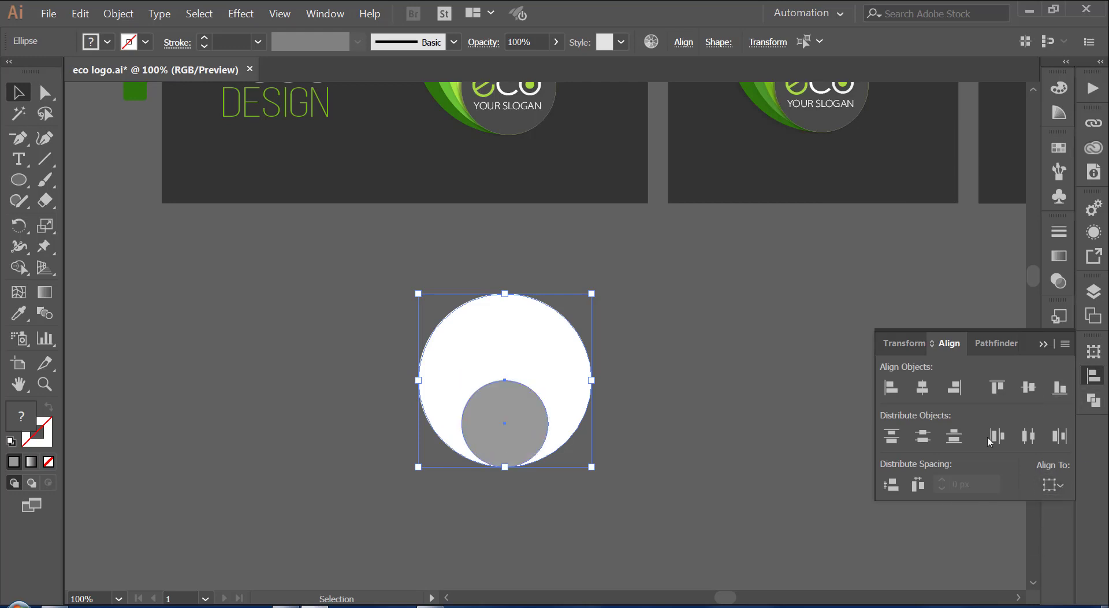
{"action": "left_click", "coordinate": [700, 376]}
Step: Group the white and grey circles together
{"action": "left_click_drag", "start_coordinate": [593, 296], "coordinate": [480, 425]}
{"action": "right_click", "coordinate": [530, 376]}
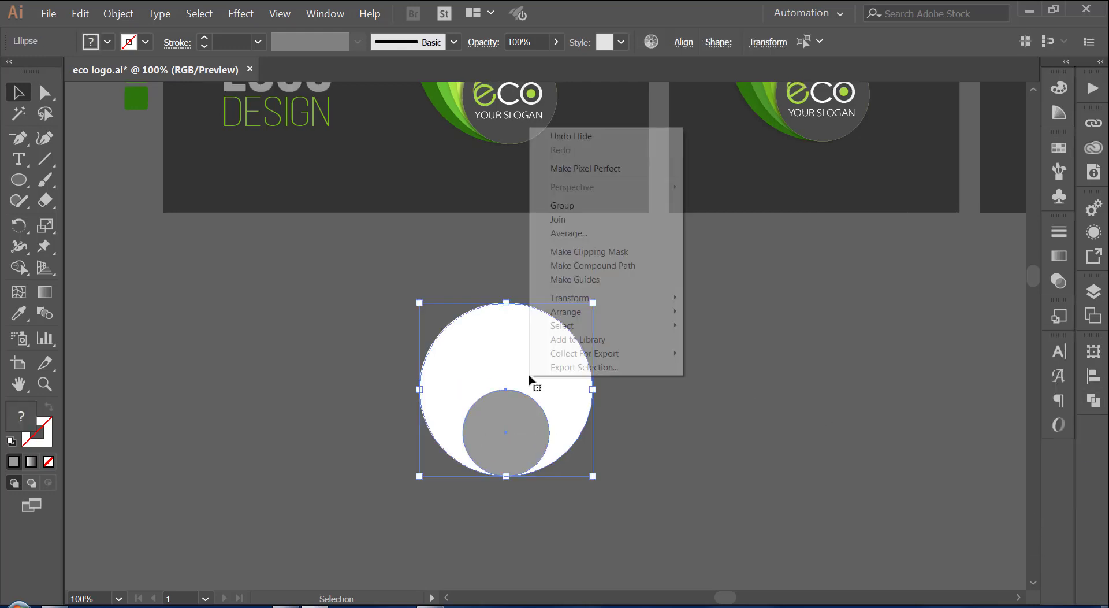
{"action": "left_click", "coordinate": [353, 334]}
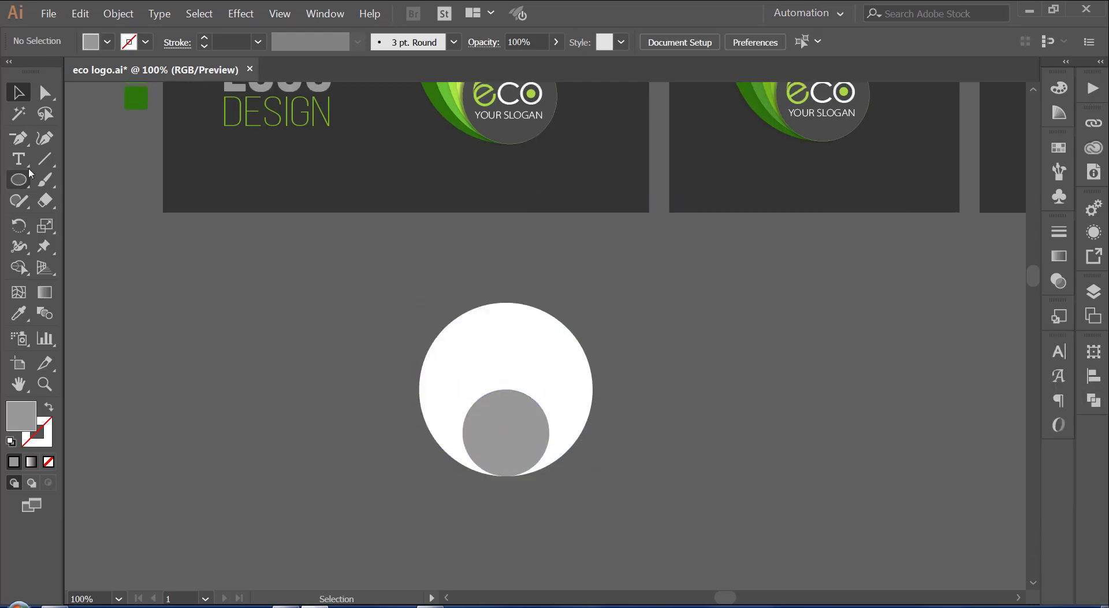
{"action": "left_click", "coordinate": [45, 158]}
Step: Draw a horizontal line and a crossing vertical line left of the circles
{"action": "left_click_drag", "start_coordinate": [66, 385], "coordinate": [349, 385]}
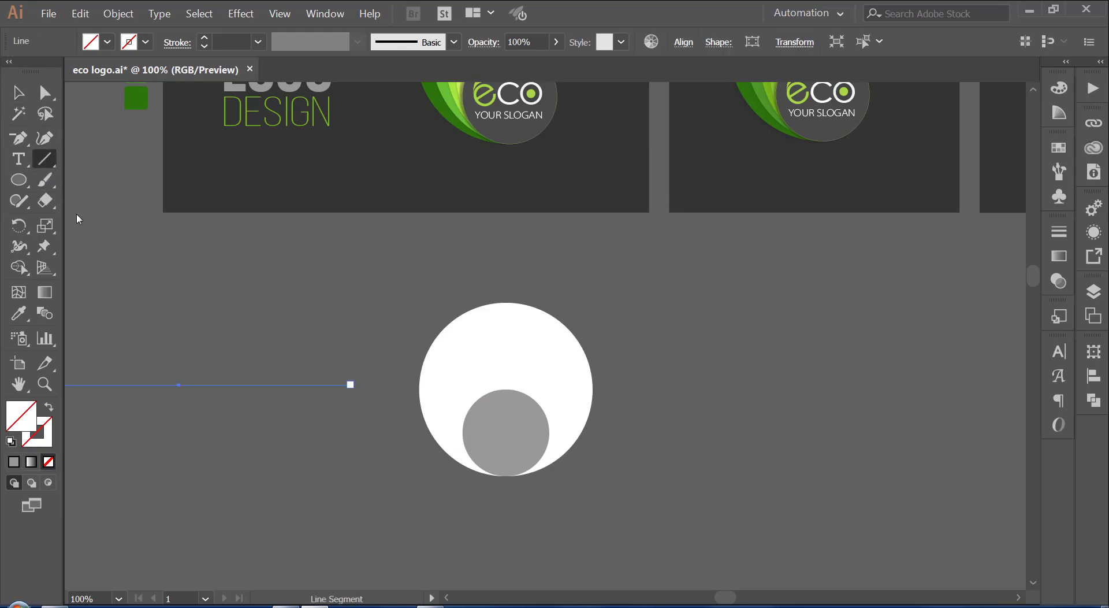
{"action": "key", "text": "alt"}
{"action": "left_click_drag", "start_coordinate": [170, 273], "coordinate": [169, 458]}
{"action": "key", "text": "v"}
{"action": "left_click_drag", "start_coordinate": [266, 453], "coordinate": [144, 298]}
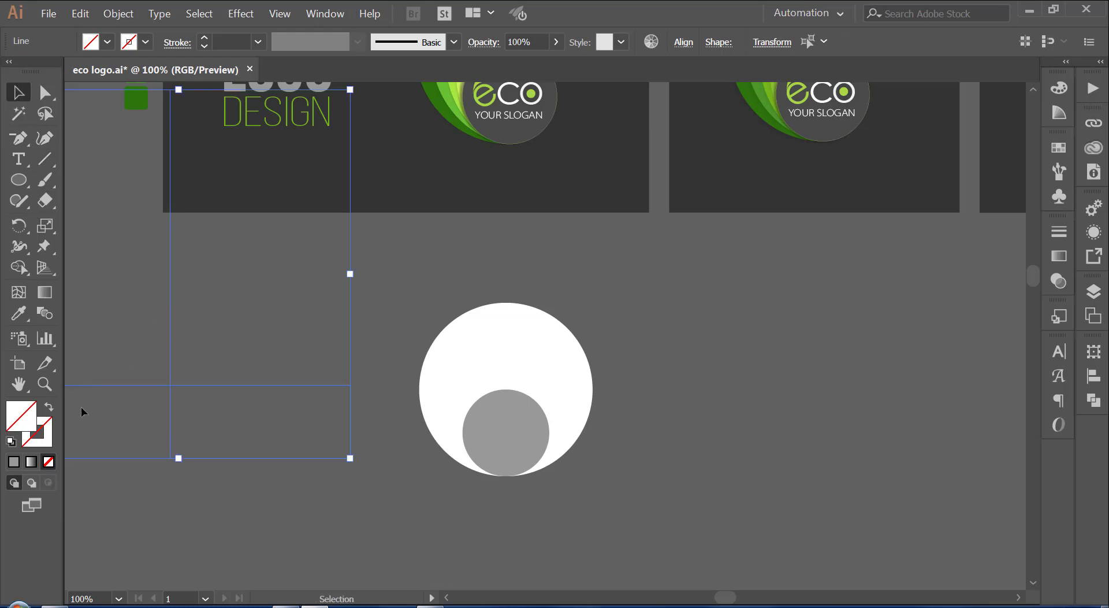
Step: Give both lines a grey stroke and centre them on each other
{"action": "left_click", "coordinate": [48, 439]}
{"action": "left_click", "coordinate": [1058, 147]}
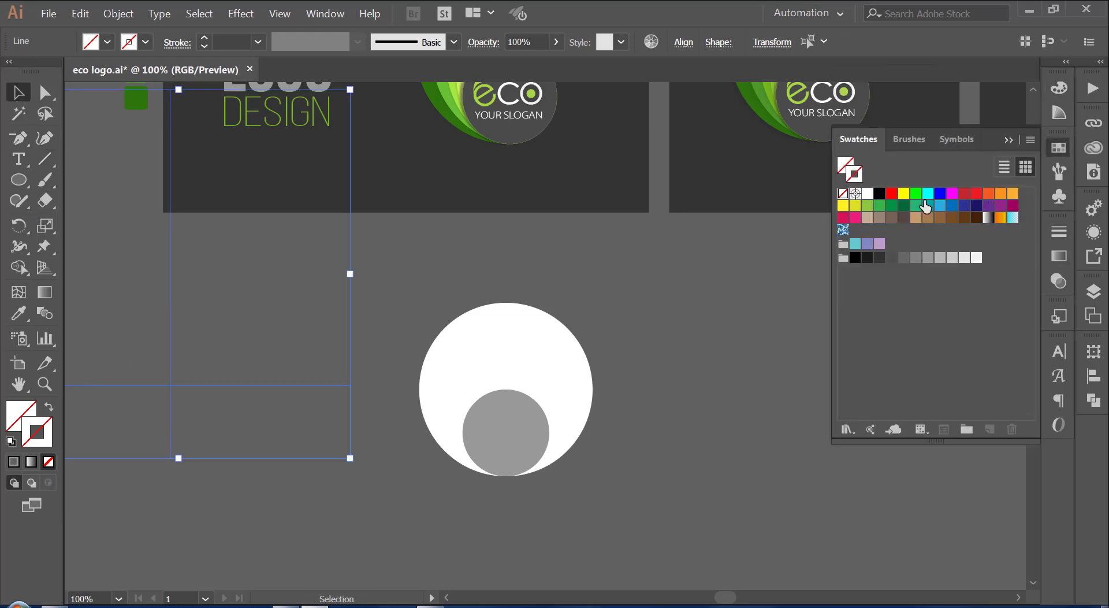
{"action": "left_click", "coordinate": [918, 259]}
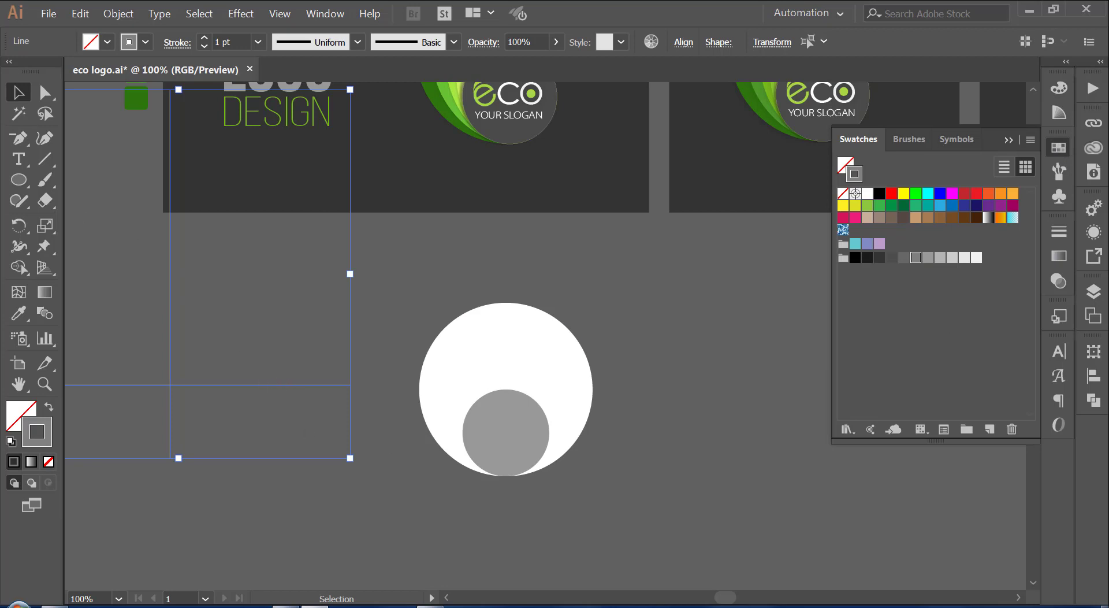
{"action": "left_click", "coordinate": [1094, 376]}
{"action": "left_click", "coordinate": [922, 387]}
{"action": "left_click", "coordinate": [1033, 388]}
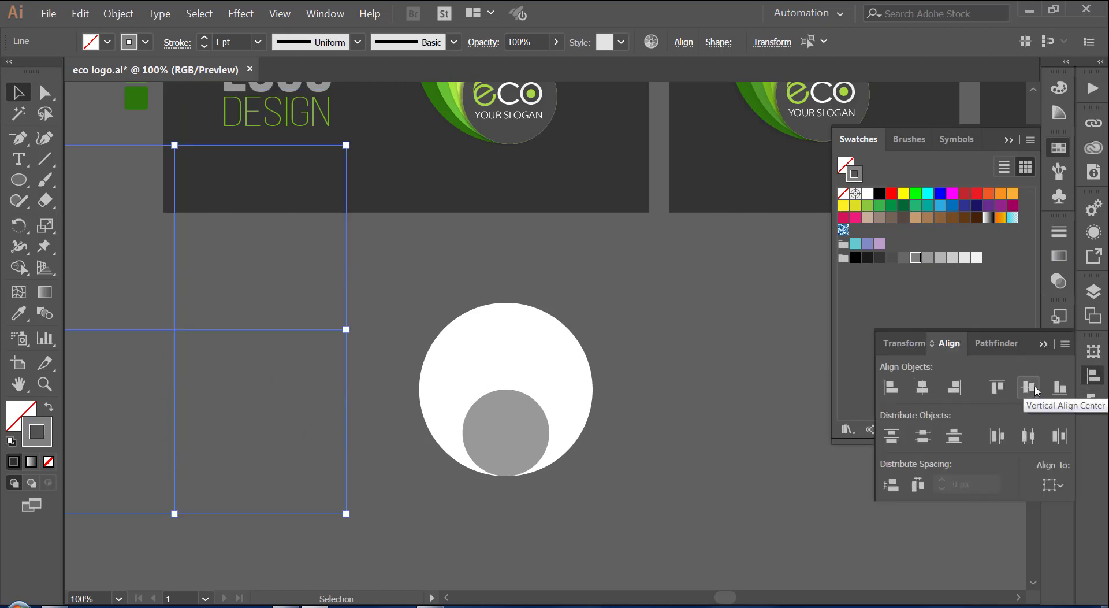
Step: Group the crossed lines and centre them over the white circle
{"action": "left_click_drag", "start_coordinate": [186, 334], "coordinate": [372, 386]}
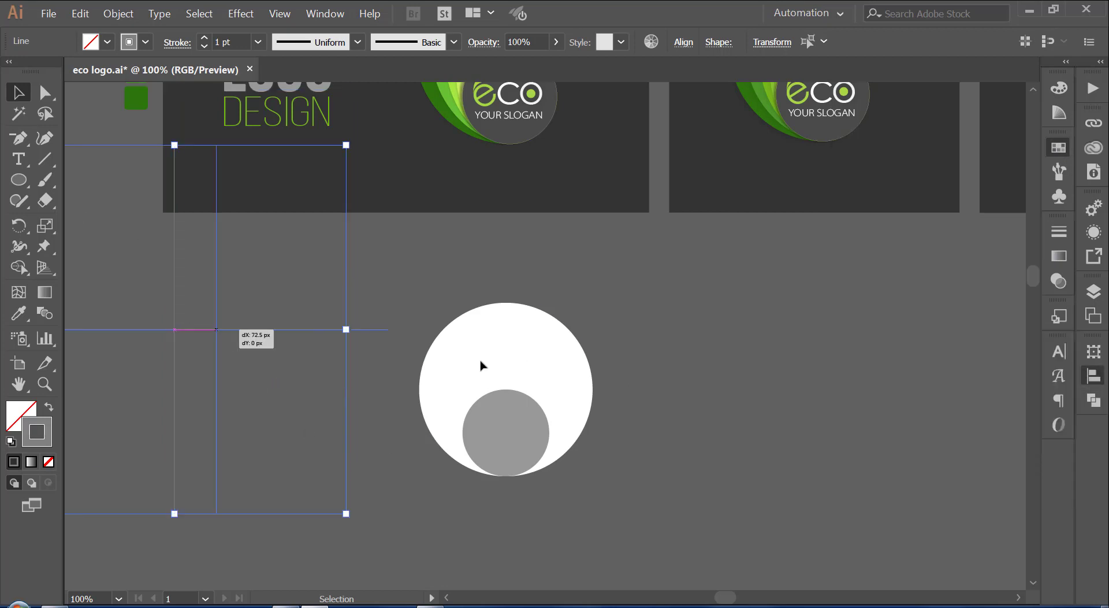
{"action": "right_click", "coordinate": [371, 387]}
{"action": "left_click", "coordinate": [404, 216]}
{"action": "left_click", "coordinate": [718, 389]}
{"action": "mouse_move", "coordinate": [376, 394]}
{"action": "left_mouse_down"}
{"action": "mouse_move", "coordinate": [625, 454]}
{"action": "mouse_move", "coordinate": [506, 391]}
{"action": "mouse_move", "coordinate": [382, 470]}
{"action": "left_mouse_up"}
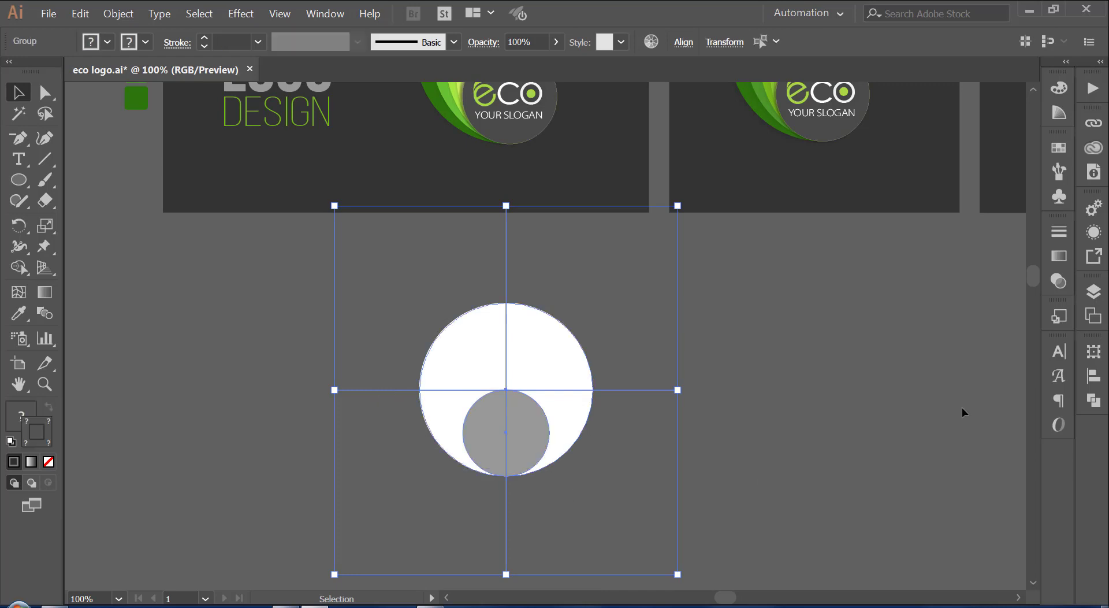
{"action": "left_click", "coordinate": [1093, 376]}
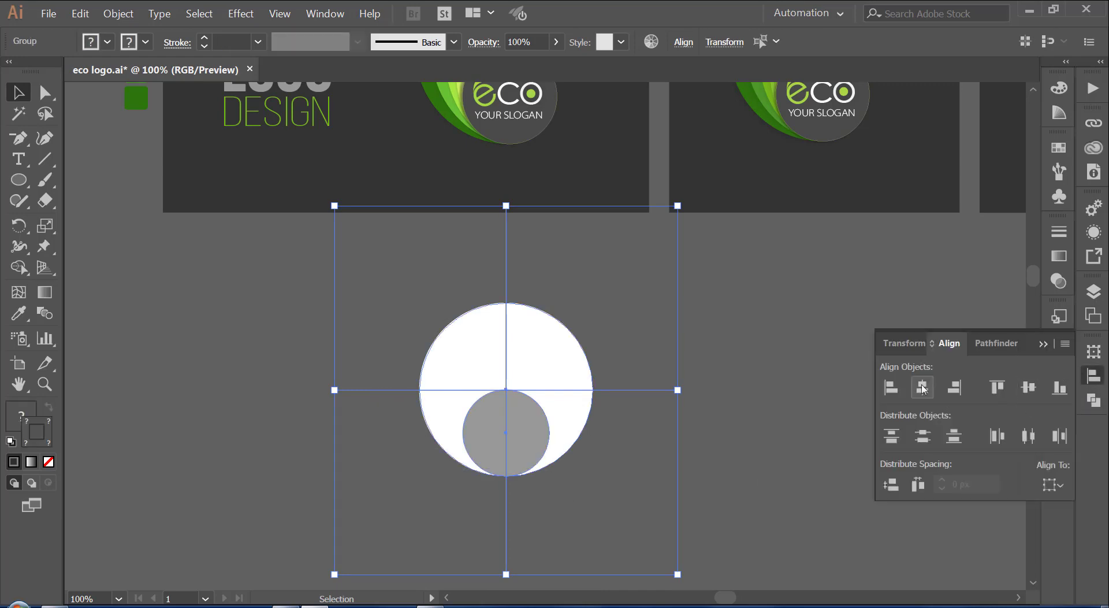
{"action": "left_click", "coordinate": [1028, 387]}
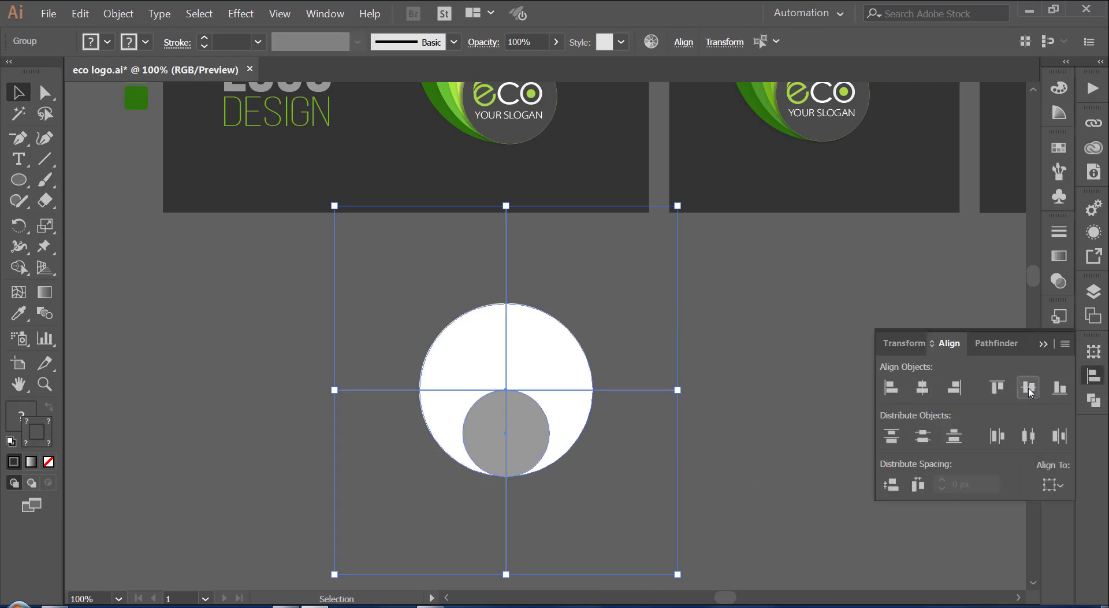
{"action": "left_click", "coordinate": [798, 408]}
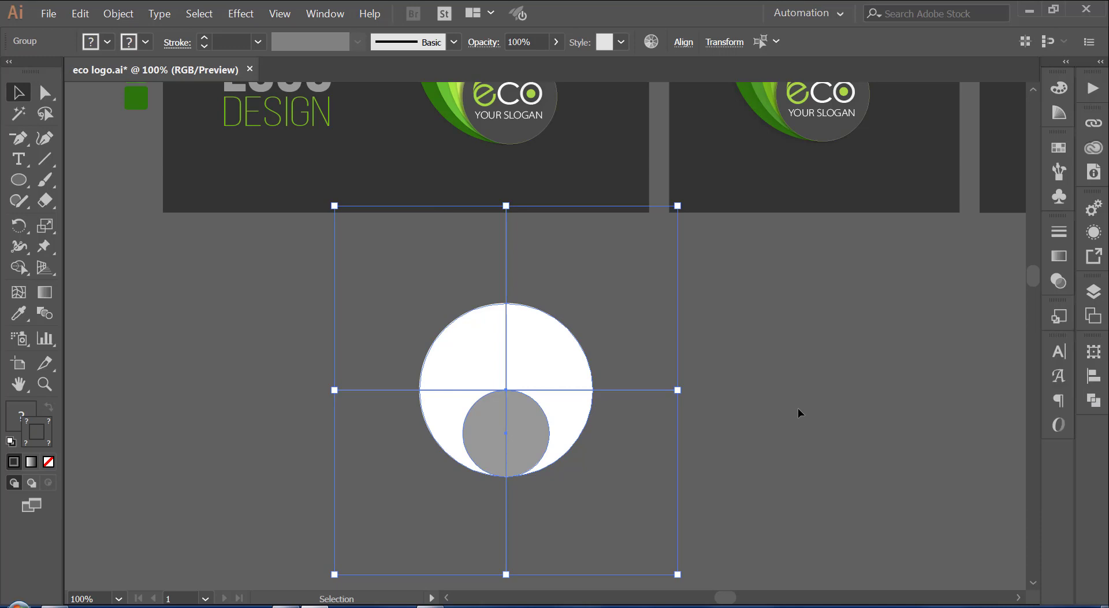
Step: Zoom in on the circles and remove the crossing lines' visible stroke
{"action": "key", "text": "z"}
{"action": "left_click", "coordinate": [506, 404]}
{"action": "left_click_drag", "start_coordinate": [275, 254], "coordinate": [298, 352]}
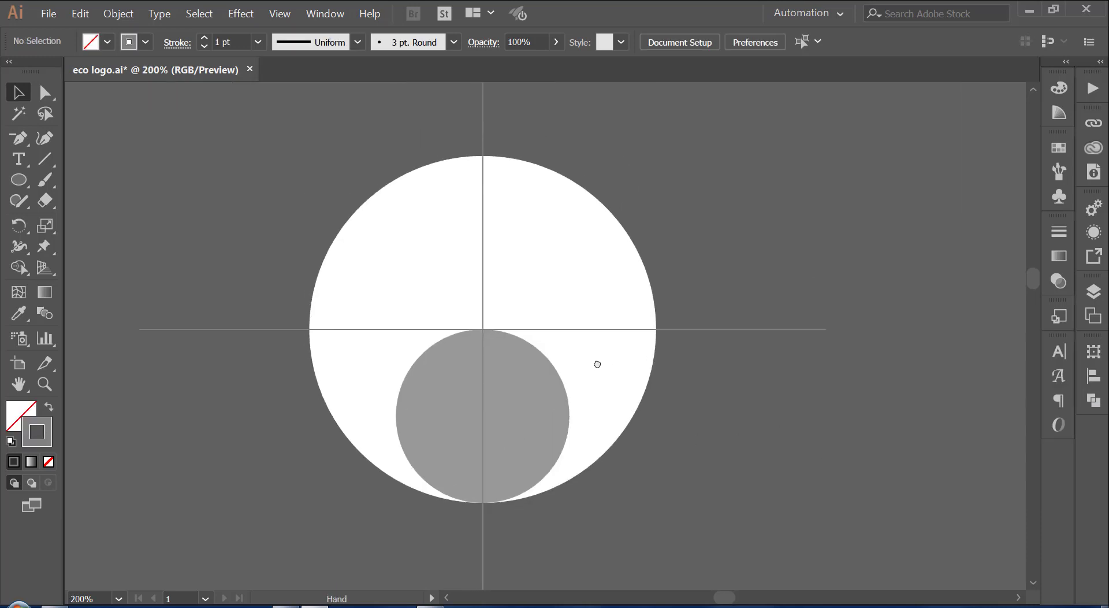
{"action": "left_click", "coordinate": [190, 340]}
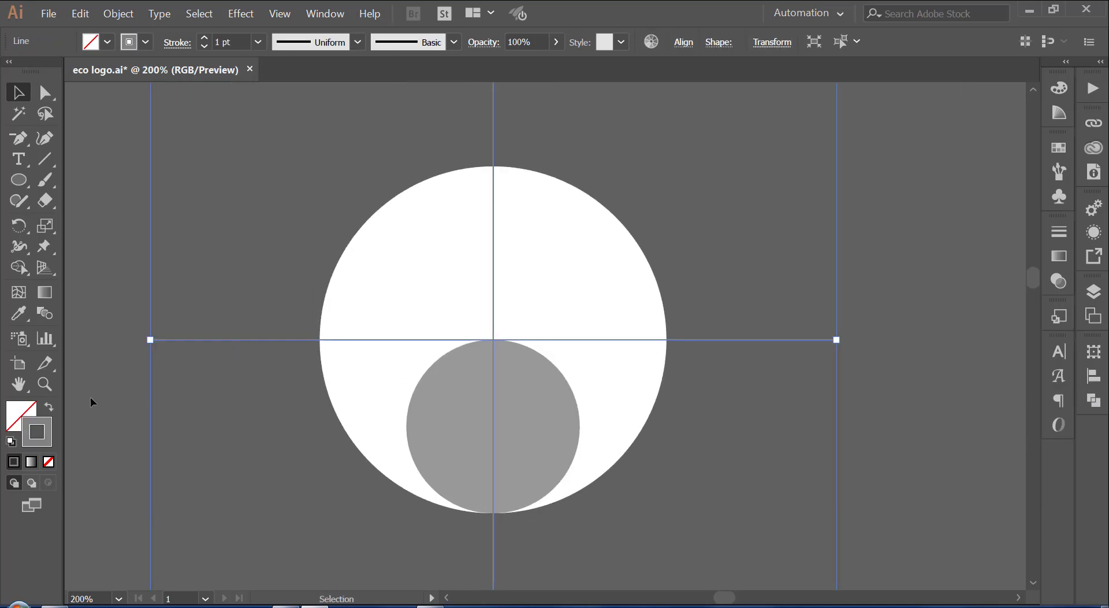
{"action": "left_click", "coordinate": [48, 462]}
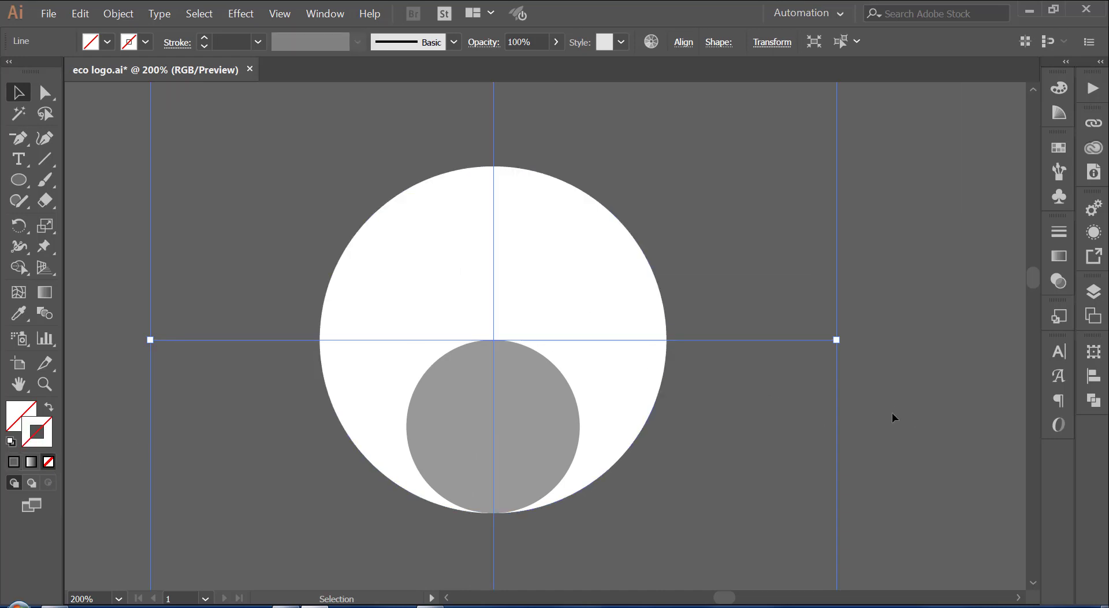
{"action": "left_click", "coordinate": [891, 383]}
Step: Ungroup the circles and select both circles together with both lines
{"action": "left_click_drag", "start_coordinate": [854, 181], "coordinate": [337, 484]}
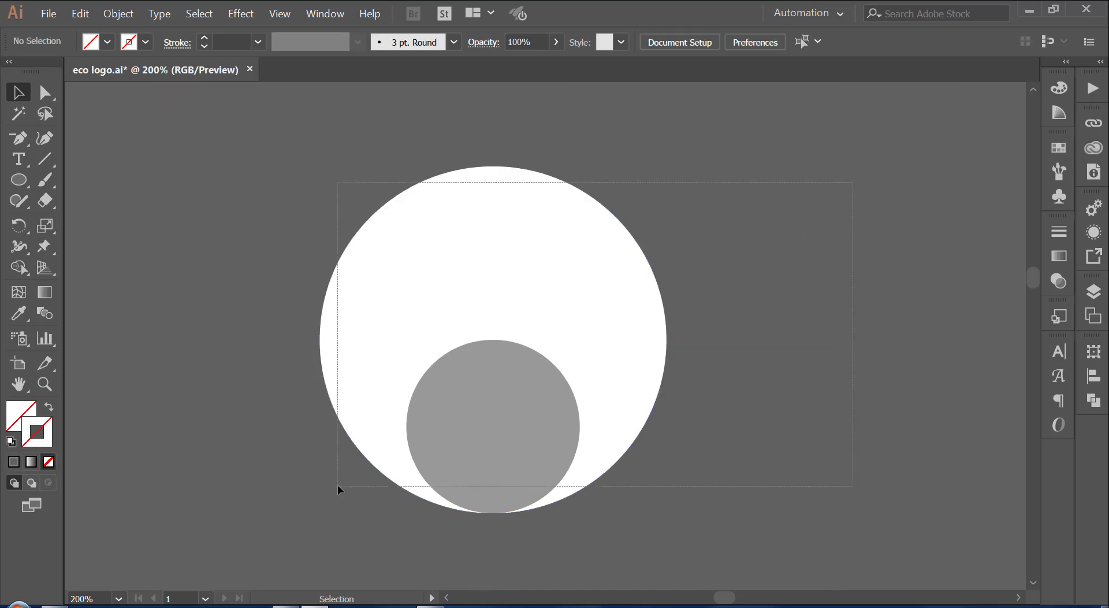
{"action": "right_click", "coordinate": [531, 407]}
{"action": "left_click", "coordinate": [569, 500]}
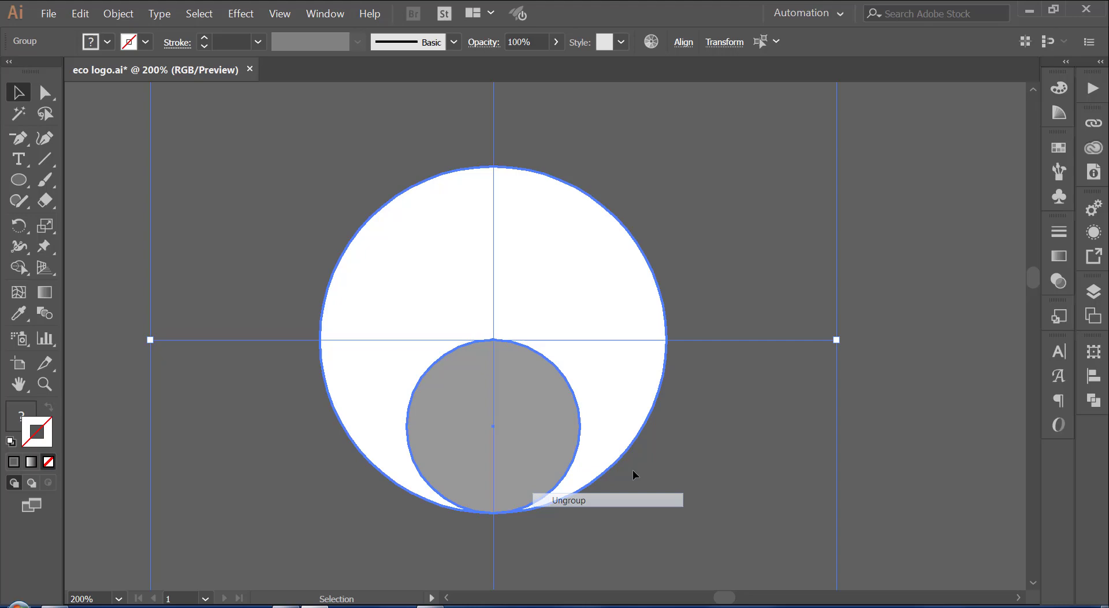
{"action": "left_click", "coordinate": [794, 227]}
{"action": "left_click_drag", "start_coordinate": [897, 140], "coordinate": [210, 536]}
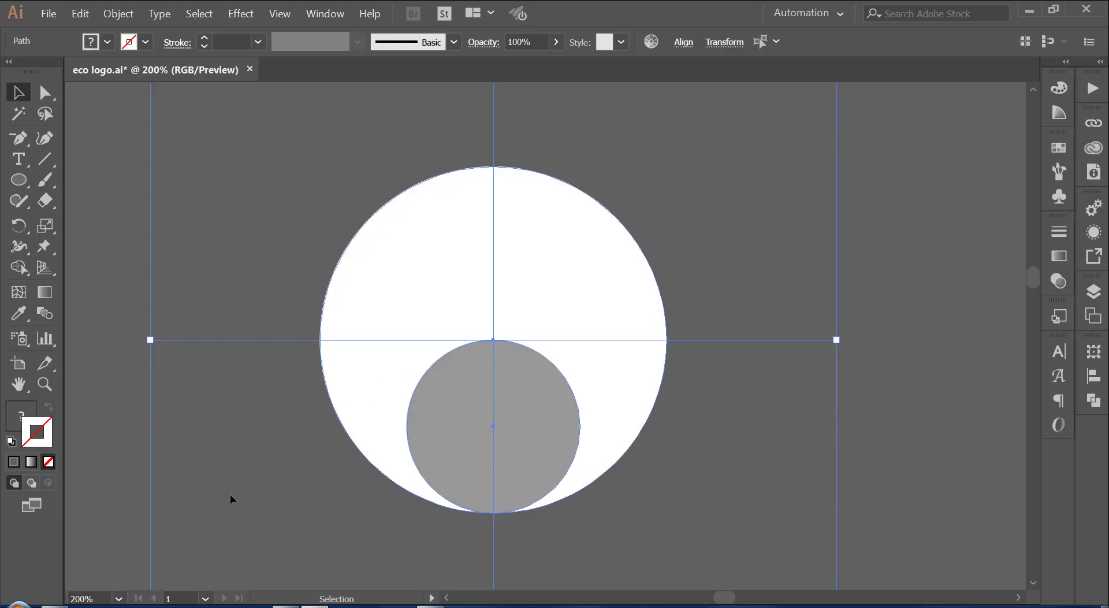
Step: With Shape Builder, remove the big circle's two top quarters and the right-hand sliver
{"action": "left_click", "coordinate": [19, 267]}
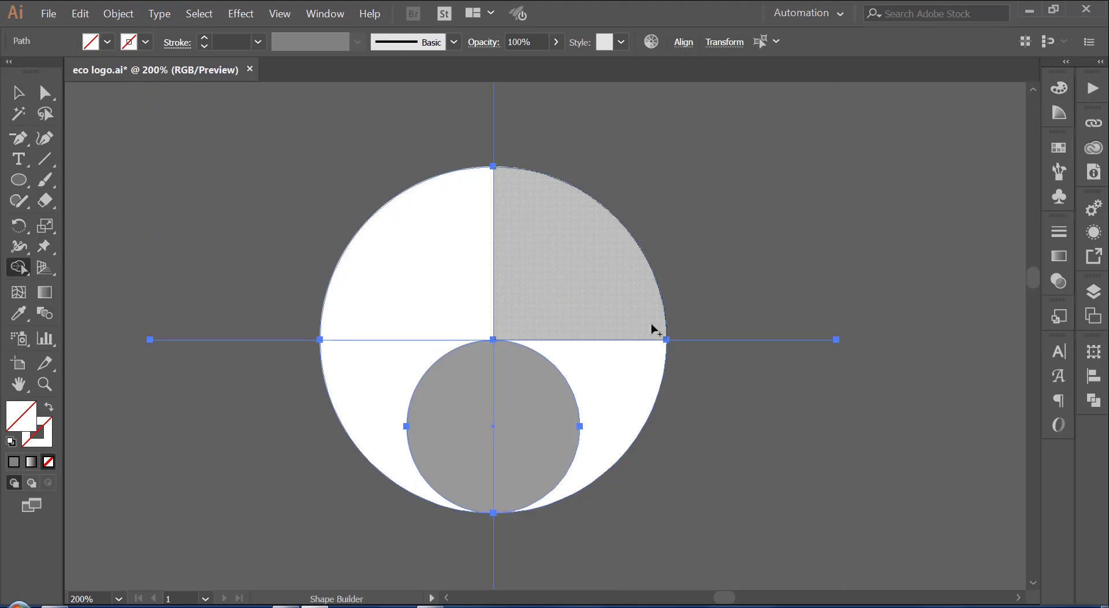
{"action": "mouse_move", "coordinate": [697, 213]}
{"action": "left_mouse_down"}
{"action": "mouse_move", "coordinate": [553, 275]}
{"action": "mouse_move", "coordinate": [518, 258]}
{"action": "left_mouse_up"}
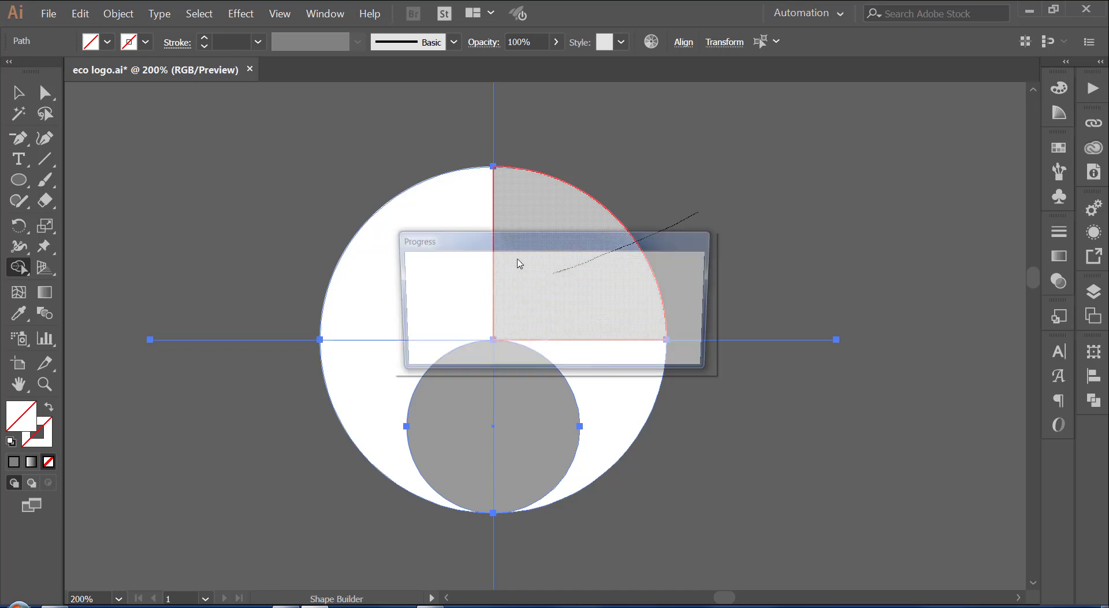
{"action": "left_click_drag", "start_coordinate": [414, 222], "coordinate": [521, 273]}
{"action": "left_click_drag", "start_coordinate": [600, 368], "coordinate": [631, 416]}
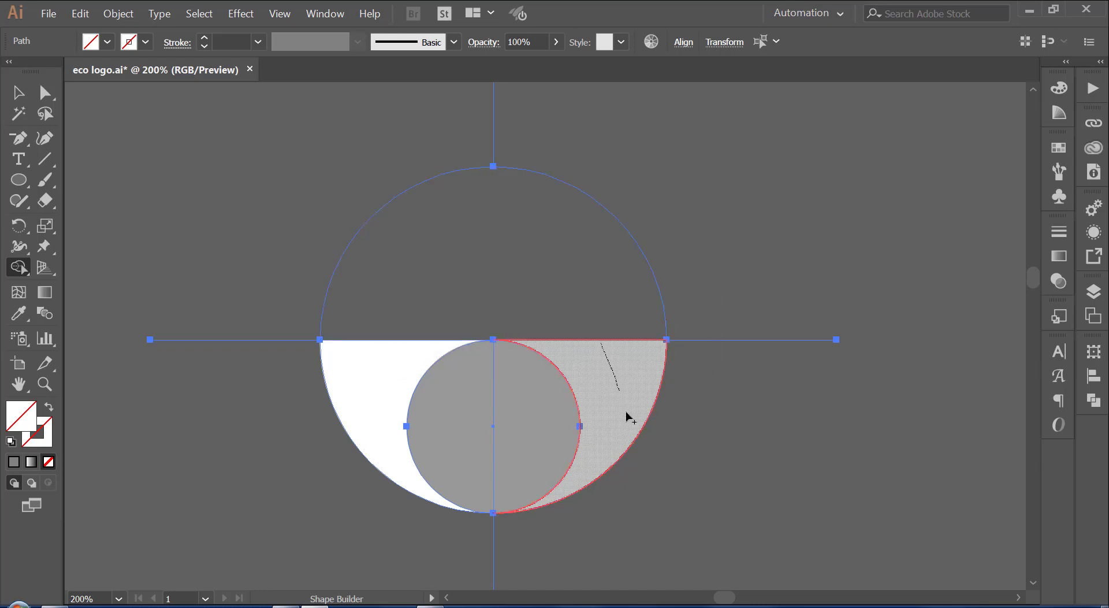
Step: Delete the right horizontal line and, in Outline view, the top semicircle
{"action": "key", "text": "v"}
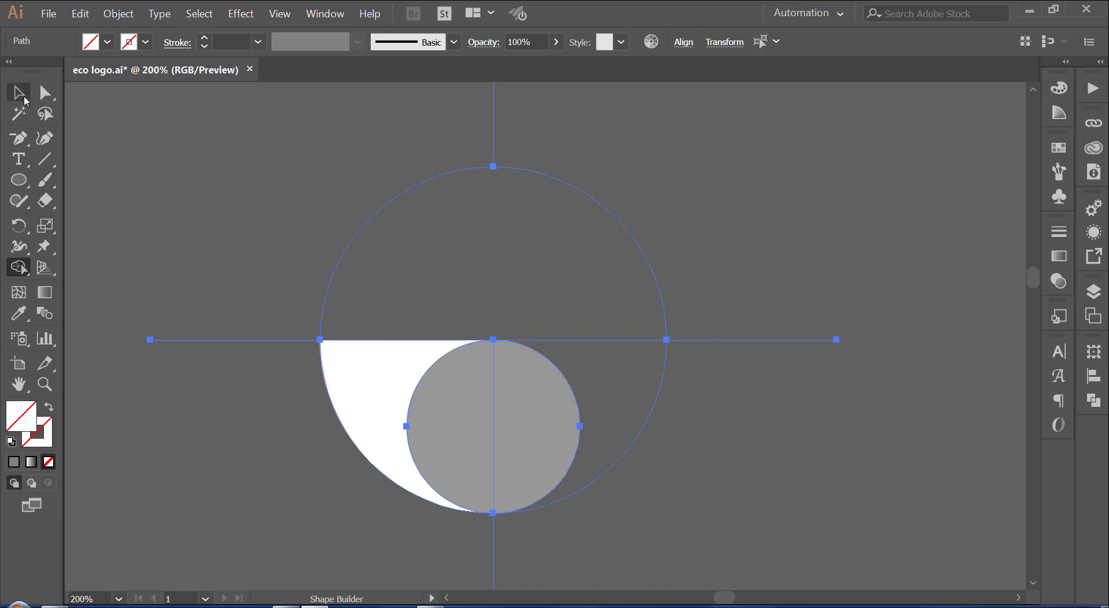
{"action": "left_click", "coordinate": [862, 279]}
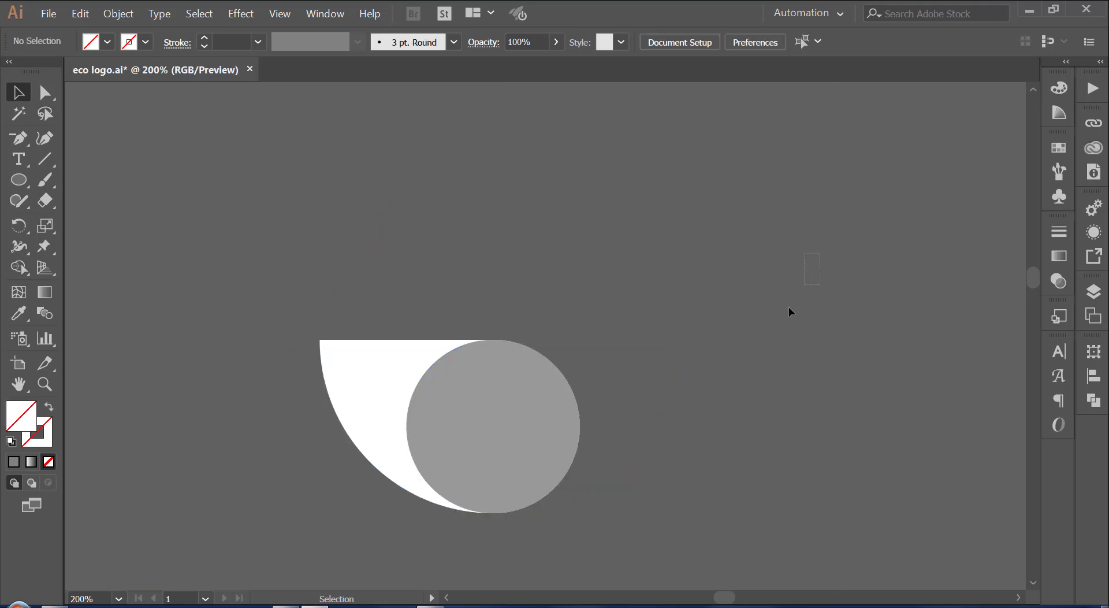
{"action": "left_click_drag", "start_coordinate": [817, 247], "coordinate": [718, 401]}
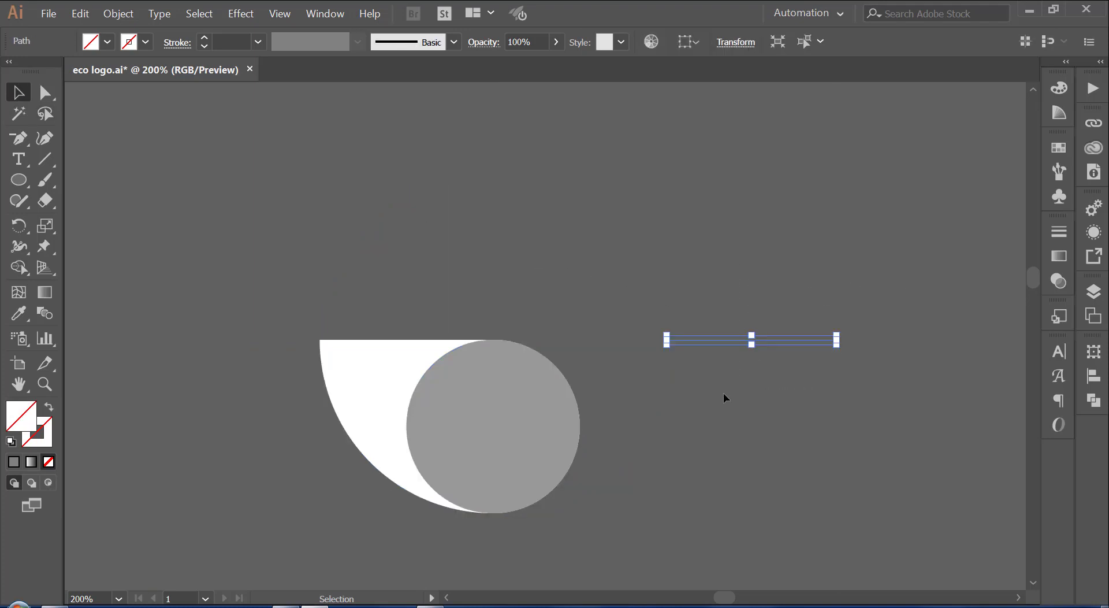
{"action": "key", "text": "Delete"}
{"action": "key", "text": "ctrl+y"}
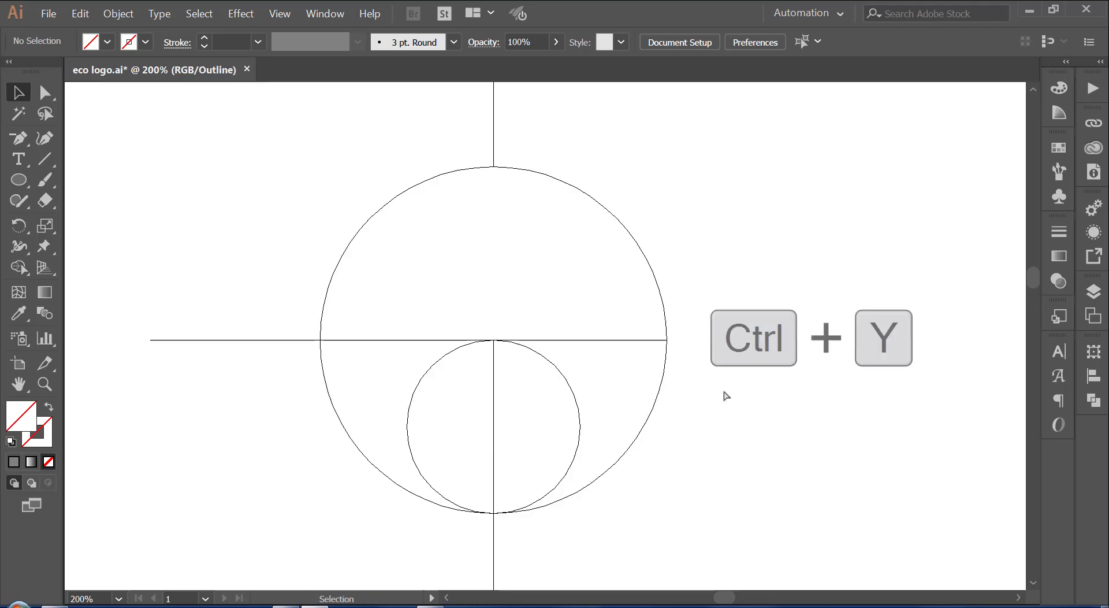
{"action": "left_click_drag", "start_coordinate": [649, 243], "coordinate": [588, 253]}
{"action": "key", "text": "Delete"}
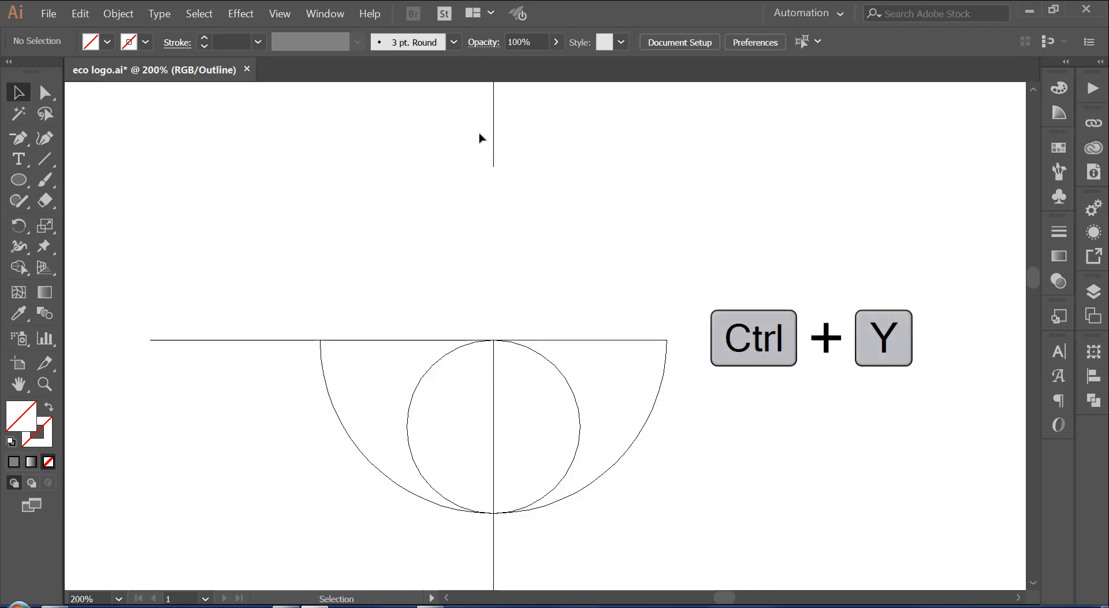
Step: Delete the remaining vertical, left horizontal and right arc pieces, then return to Preview
{"action": "left_click_drag", "start_coordinate": [470, 120], "coordinate": [595, 202]}
{"action": "key", "text": "Delete"}
{"action": "left_click_drag", "start_coordinate": [225, 310], "coordinate": [220, 375]}
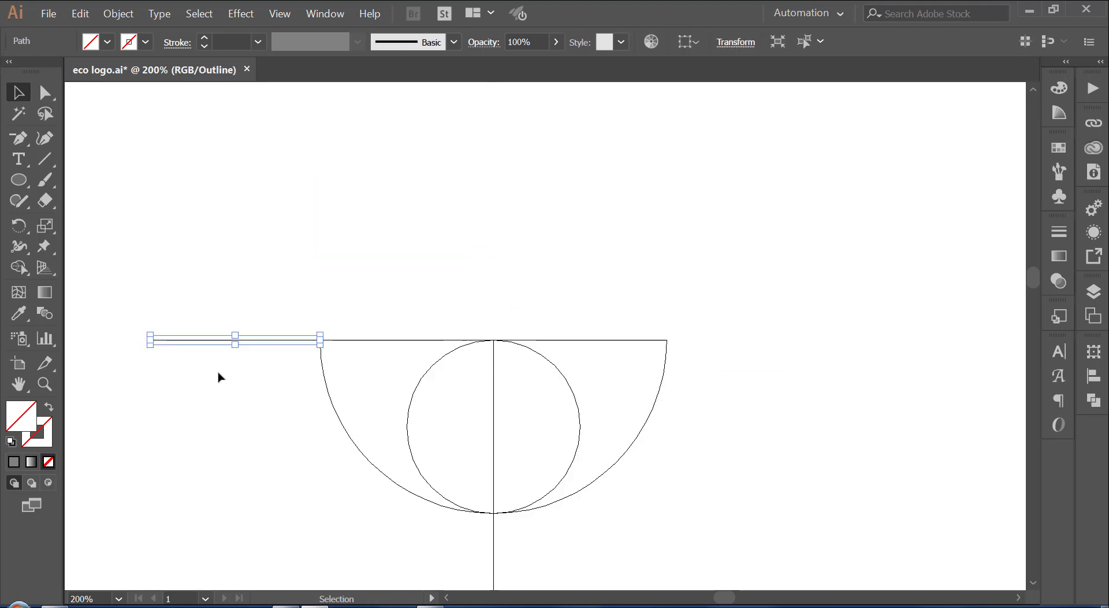
{"action": "key", "text": "Delete"}
{"action": "scroll", "coordinate": [725, 444], "scroll_direction": "down", "scroll_amount": 1}
{"action": "left_click_drag", "start_coordinate": [656, 311], "coordinate": [672, 353]}
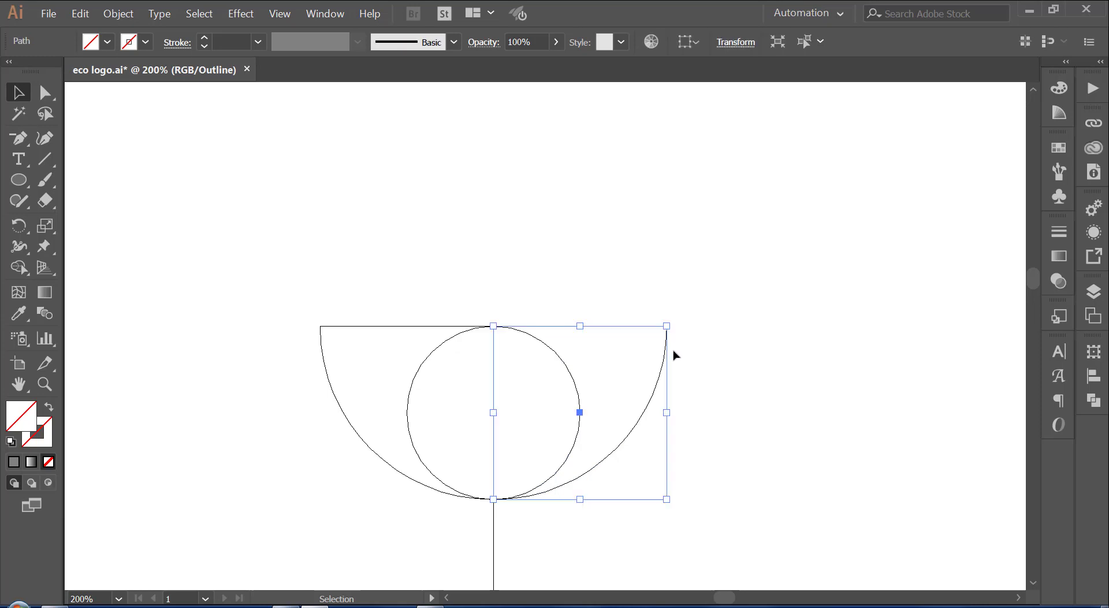
{"action": "key", "text": "Delete"}
{"action": "scroll", "coordinate": [597, 429], "scroll_direction": "down", "scroll_amount": 1}
{"action": "left_click_drag", "start_coordinate": [487, 520], "coordinate": [546, 514]}
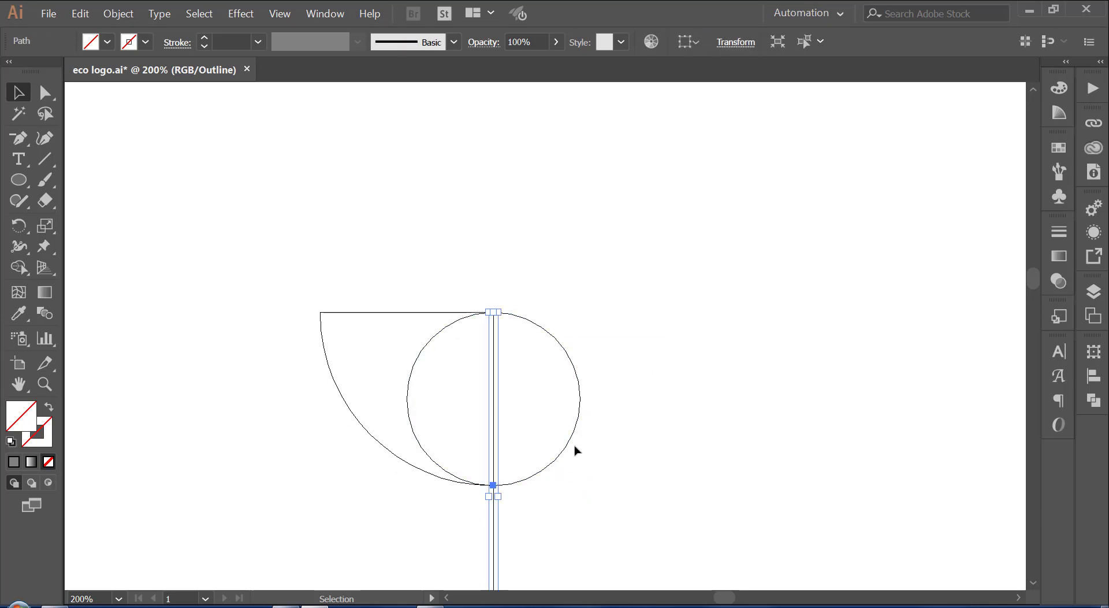
{"action": "key", "text": "Delete"}
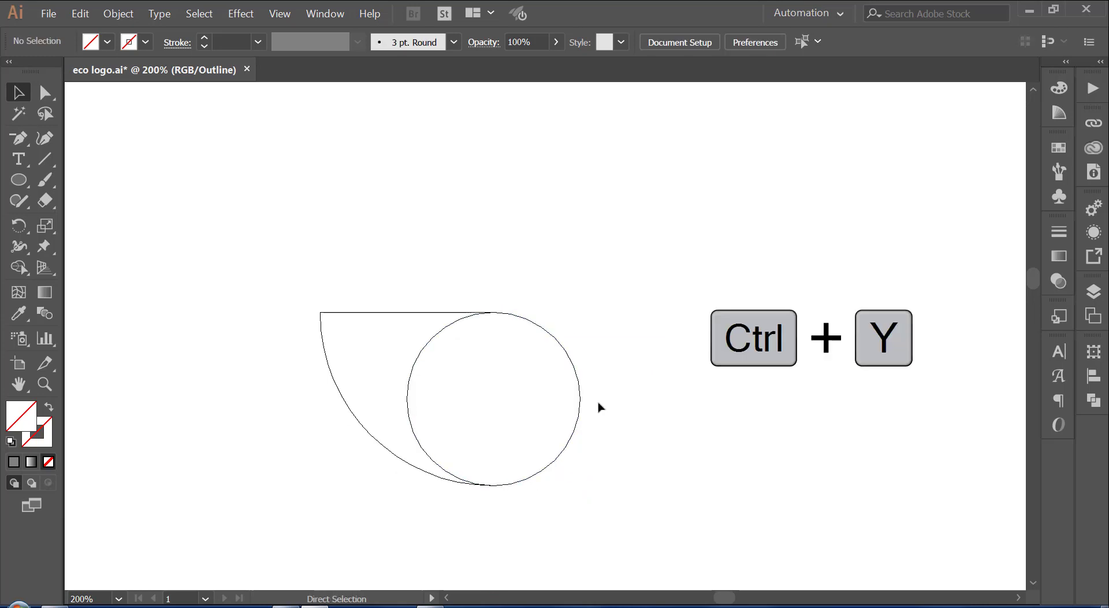
{"action": "key", "text": "ctrl+y"}
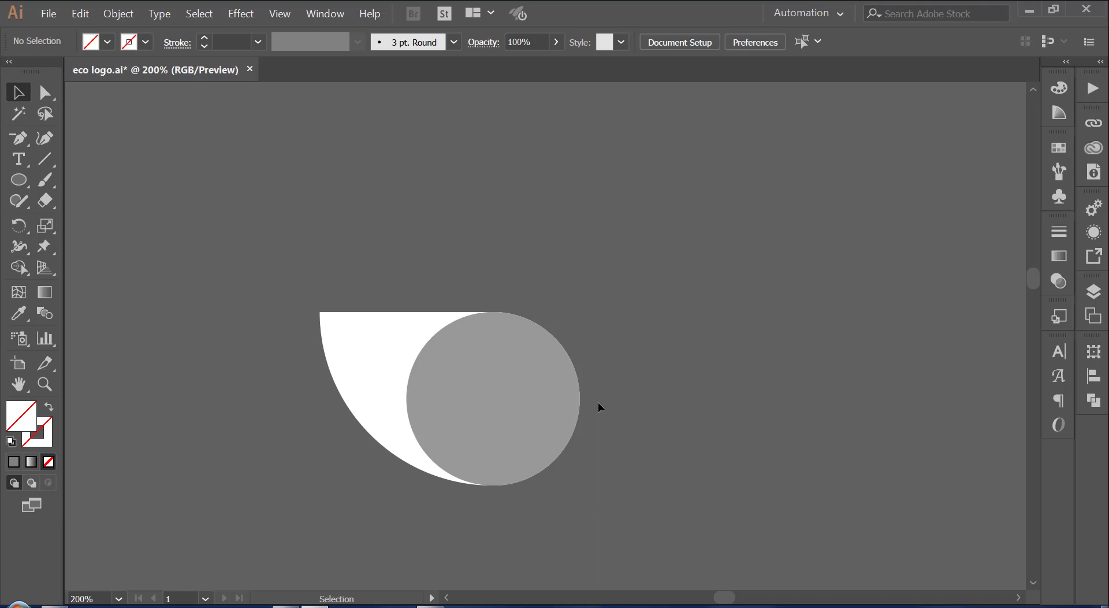
{"action": "left_click", "coordinate": [517, 367]}
{"action": "key", "text": "ctrl+plus"}
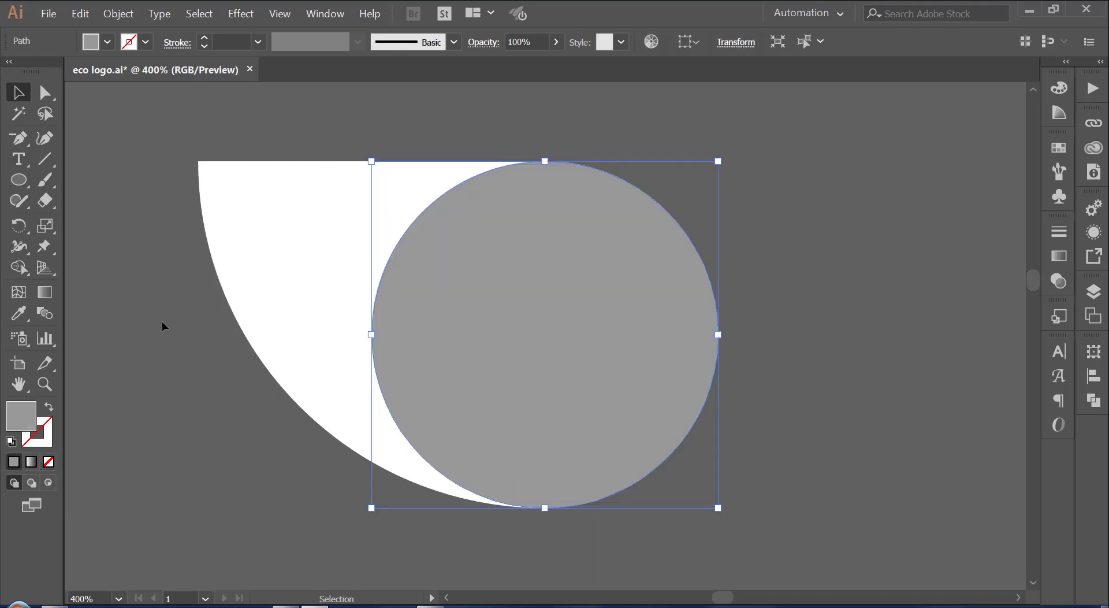
{"action": "left_click", "coordinate": [161, 320]}
{"action": "left_click", "coordinate": [267, 201]}
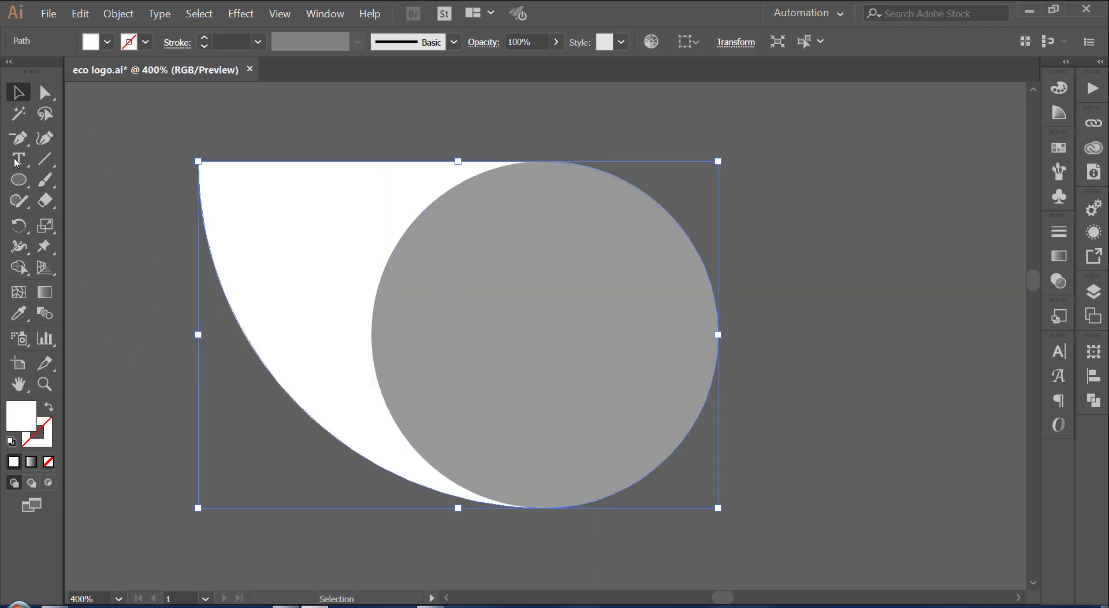
{"action": "right_click", "coordinate": [19, 138]}
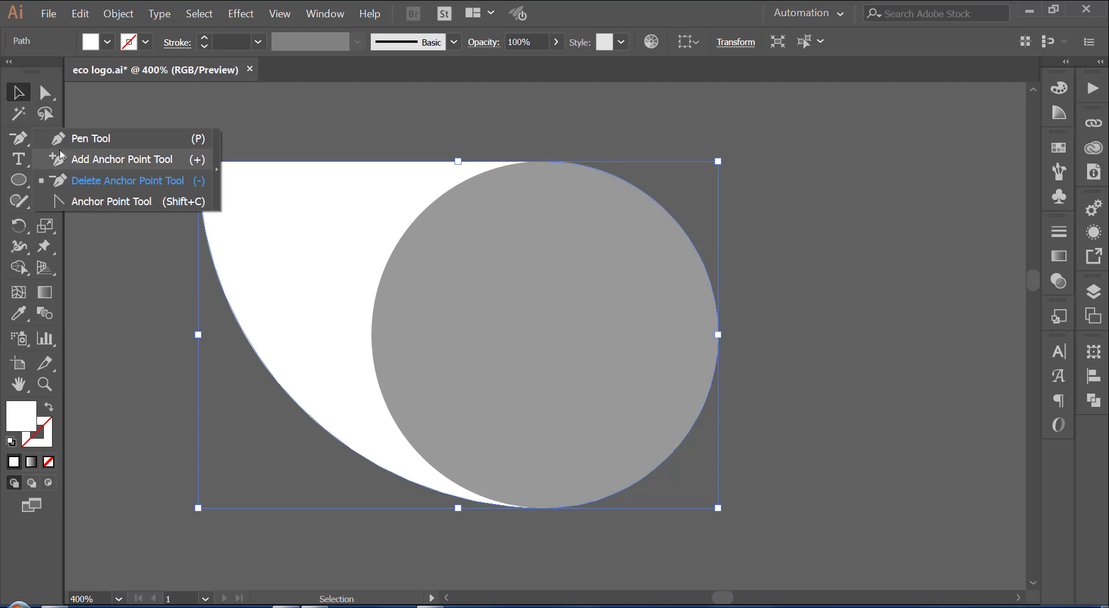
{"action": "left_click", "coordinate": [74, 184]}
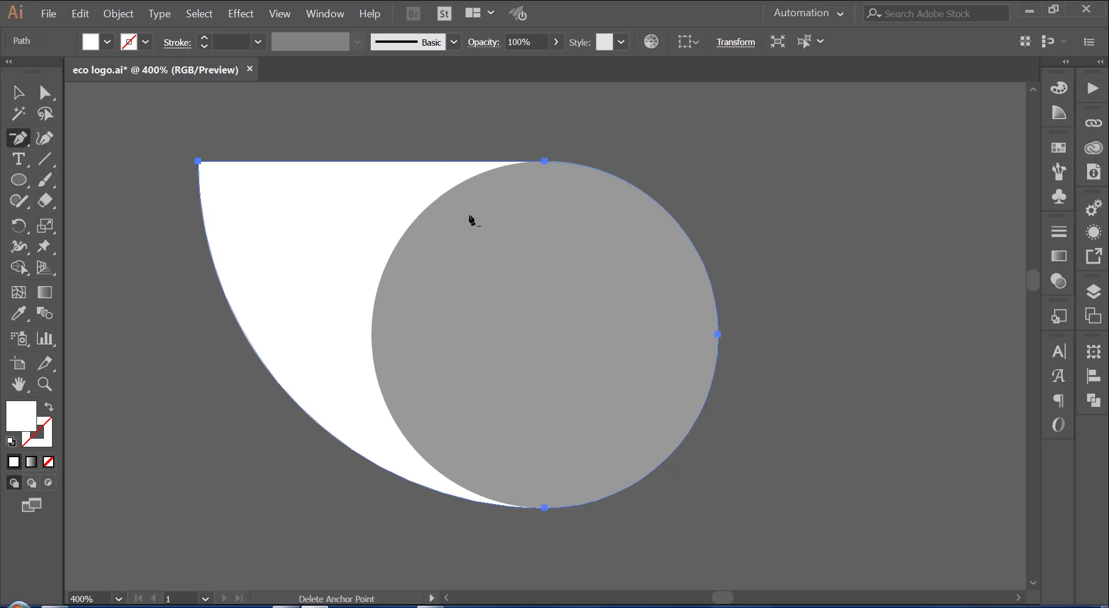
{"action": "key", "text": "ctrl+plus"}
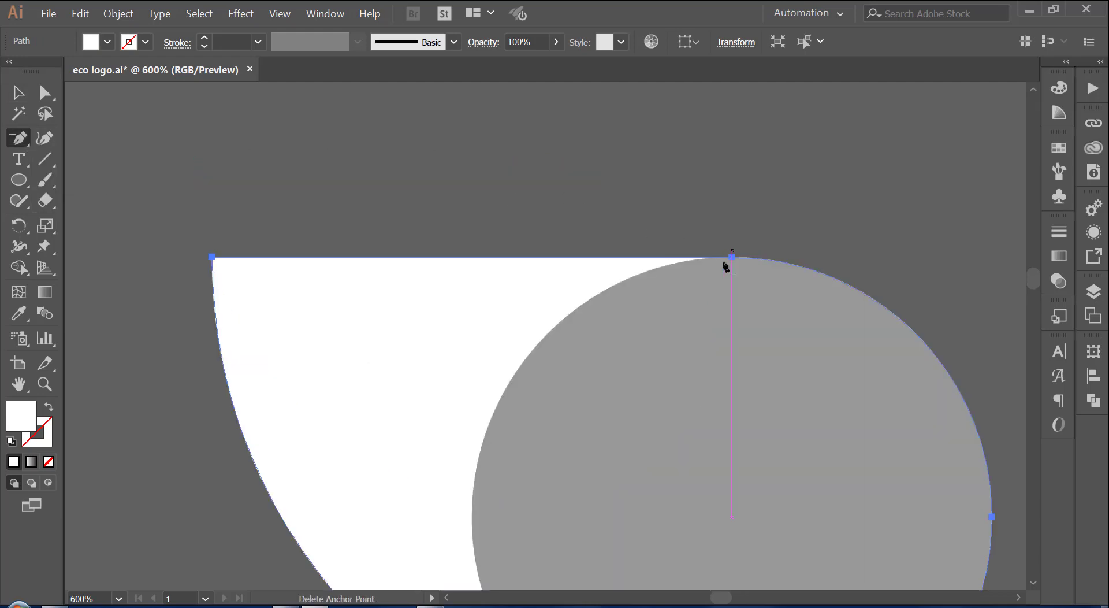
{"action": "left_click", "coordinate": [17, 92]}
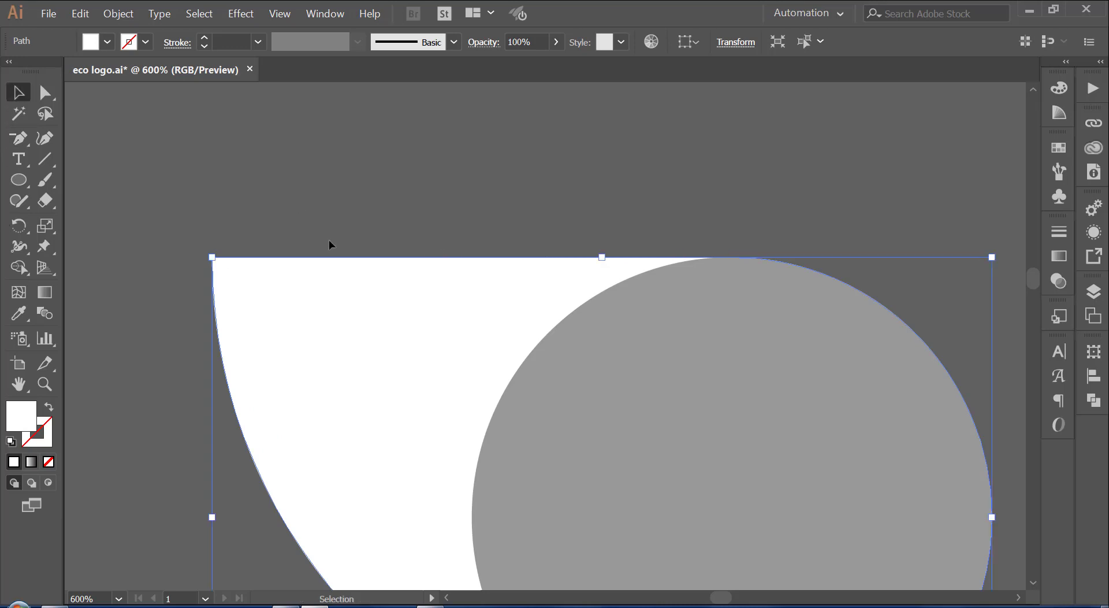
{"action": "left_click", "coordinate": [328, 239]}
{"action": "left_click", "coordinate": [398, 299]}
{"action": "scroll", "coordinate": [405, 269], "scroll_direction": "down", "scroll_amount": 2}
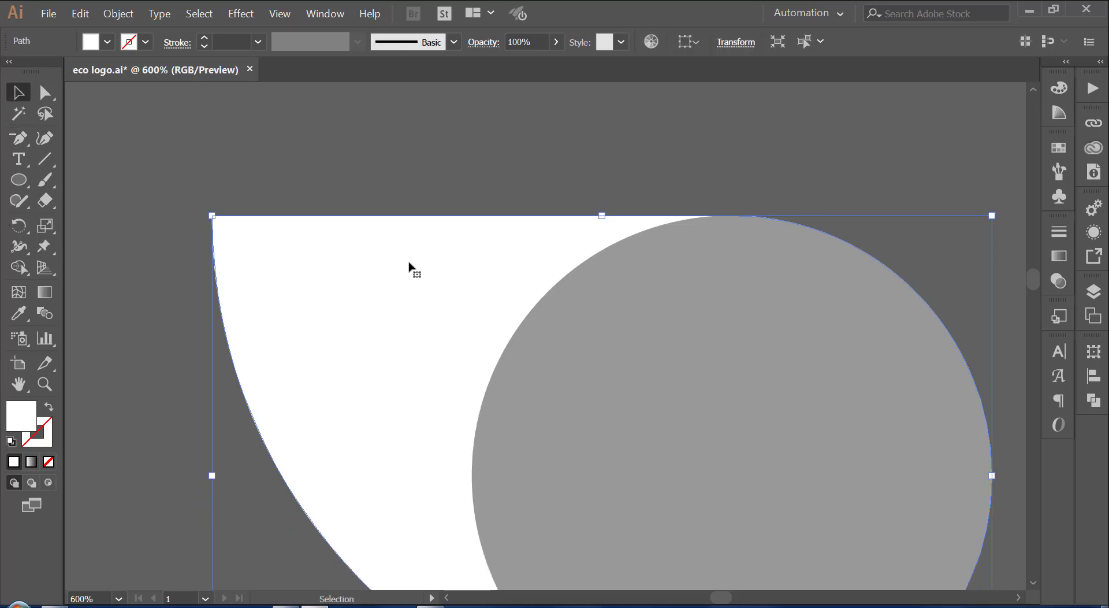
{"action": "right_click", "coordinate": [499, 293]}
{"action": "left_click", "coordinate": [414, 170]}
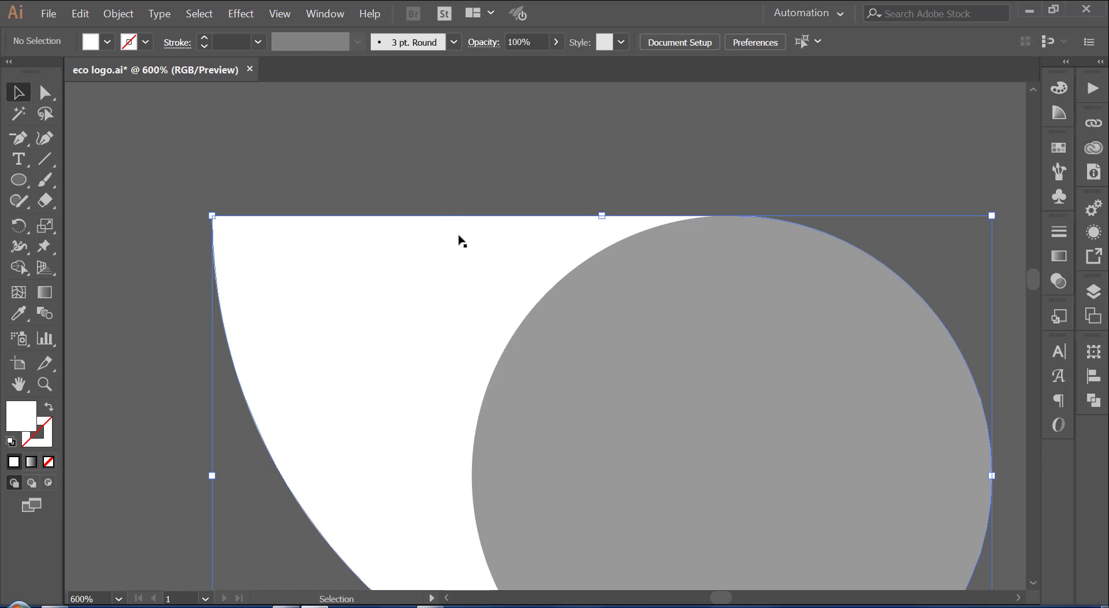
{"action": "left_click_drag", "start_coordinate": [468, 280], "coordinate": [406, 234]}
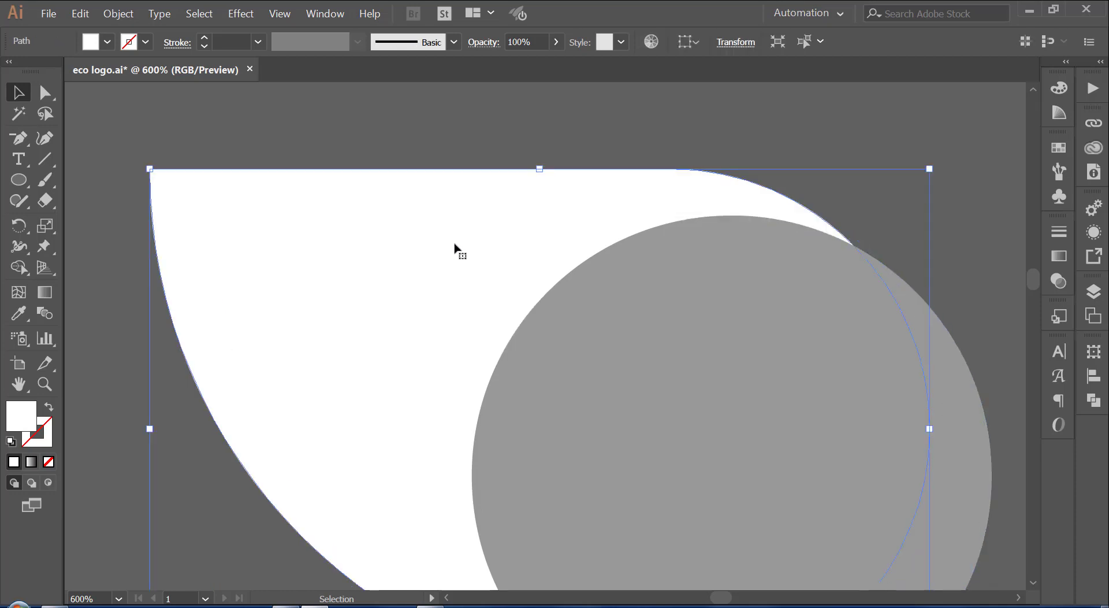
{"action": "key", "text": "a"}
{"action": "key", "text": "ctrl+z"}
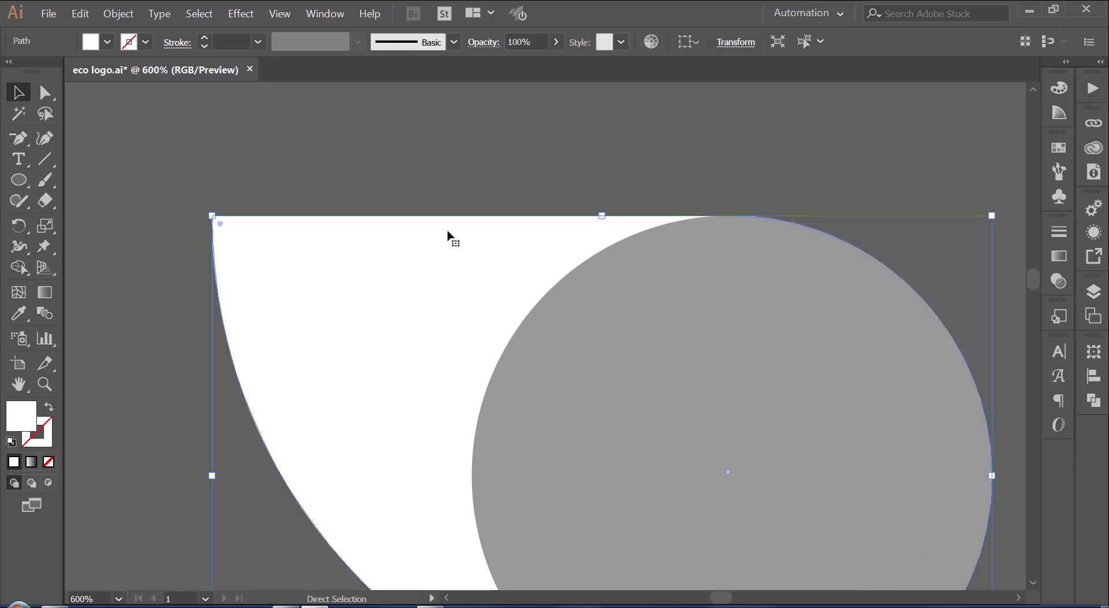
{"action": "key", "text": "ctrl+minus"}
{"action": "key", "text": "ctrl+minus"}
{"action": "key", "text": "space"}
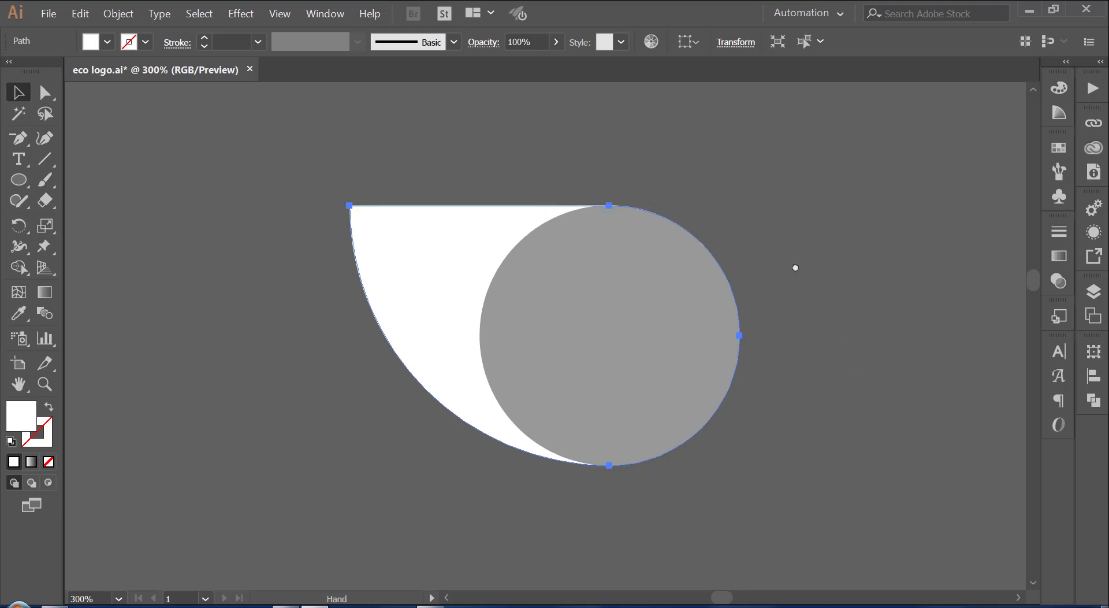
{"action": "left_click_drag", "start_coordinate": [795, 268], "coordinate": [787, 302]}
{"action": "left_click_drag", "start_coordinate": [775, 255], "coordinate": [468, 411]}
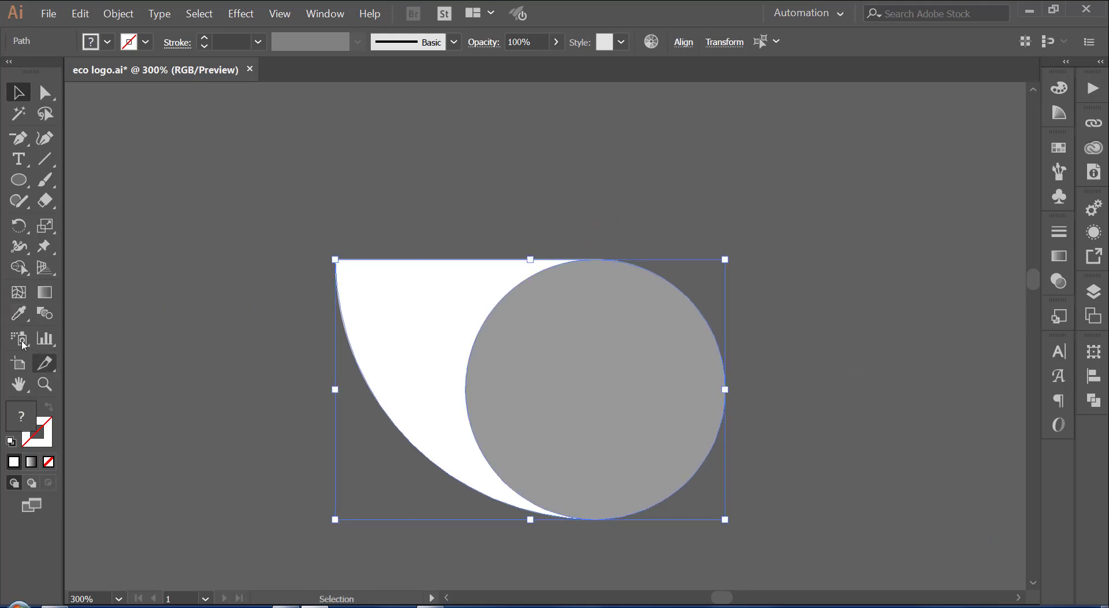
Step: Set a grey fill in Shape Builder to separate the circle region from the crescent
{"action": "left_click", "coordinate": [20, 268]}
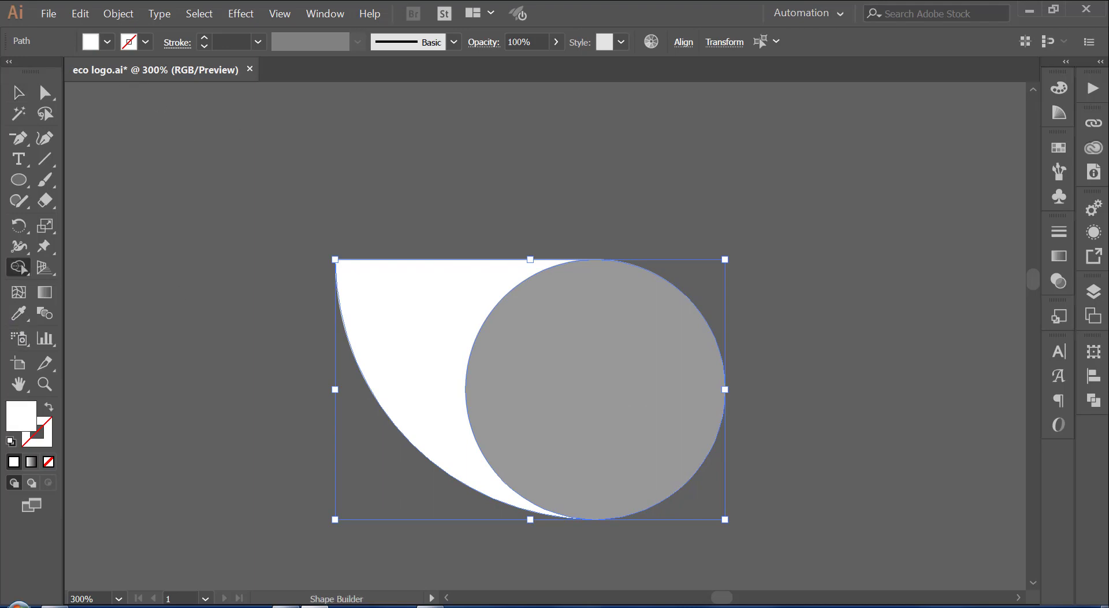
{"action": "left_click", "coordinate": [1059, 147]}
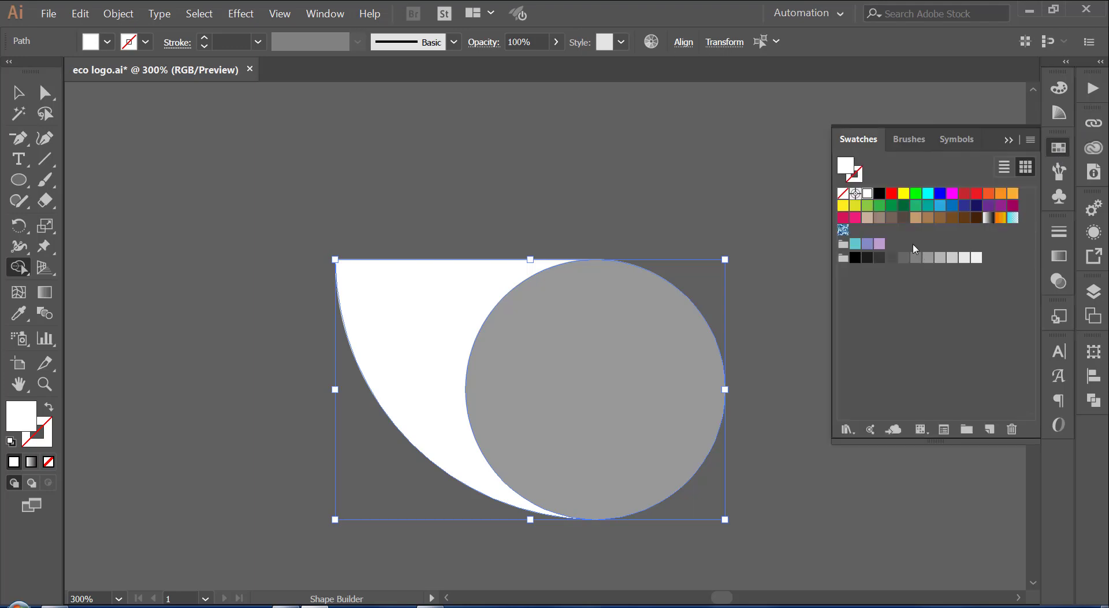
{"action": "left_click", "coordinate": [927, 258]}
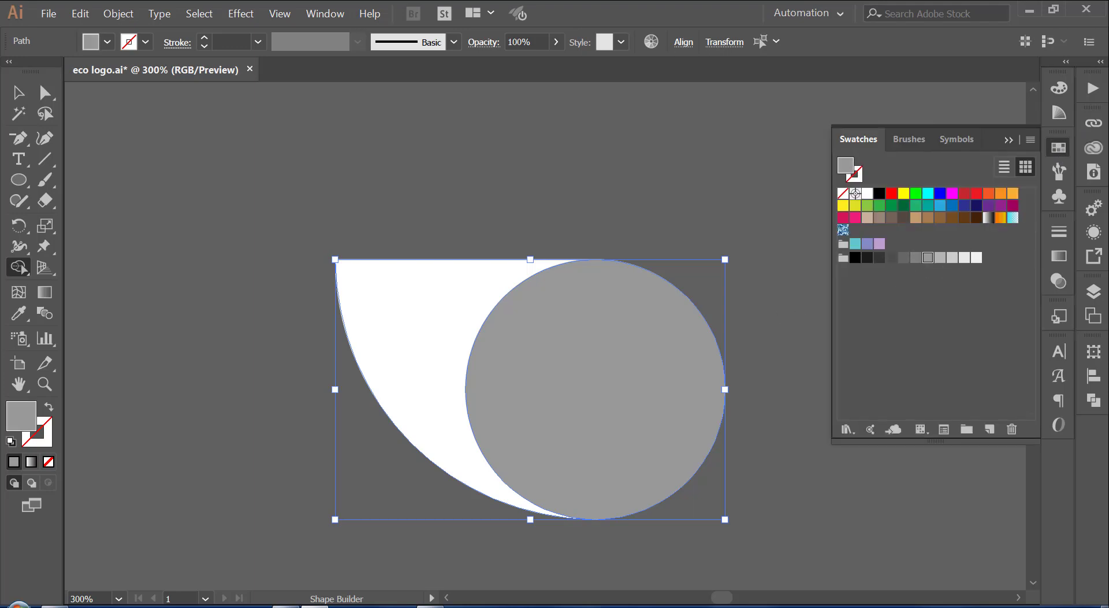
{"action": "left_click", "coordinate": [21, 268]}
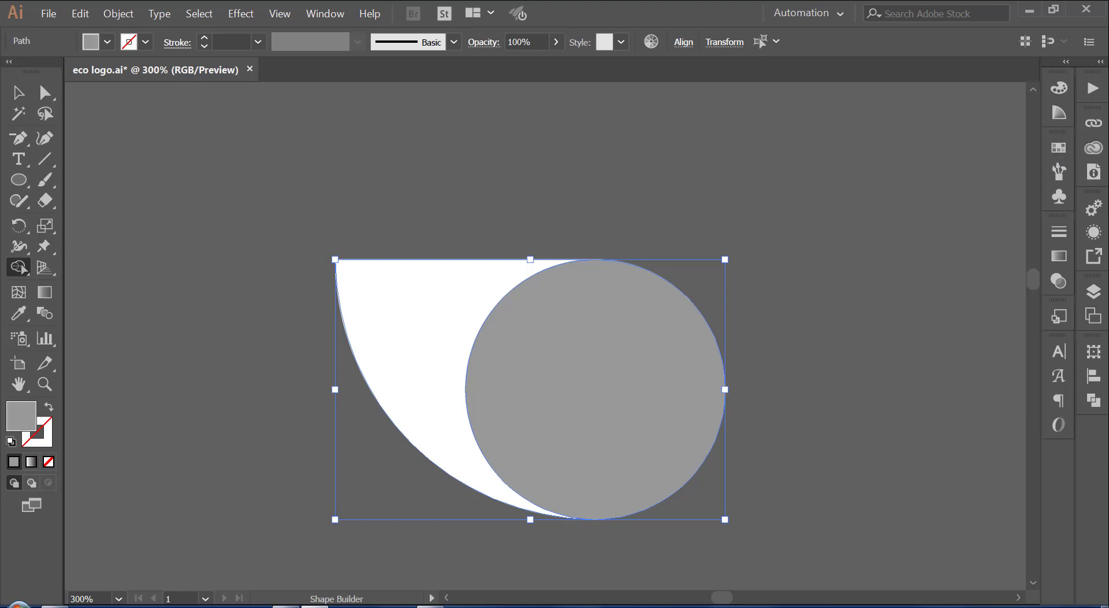
Step: Select only the white crescent with the Selection tool
{"action": "left_click", "coordinate": [18, 92]}
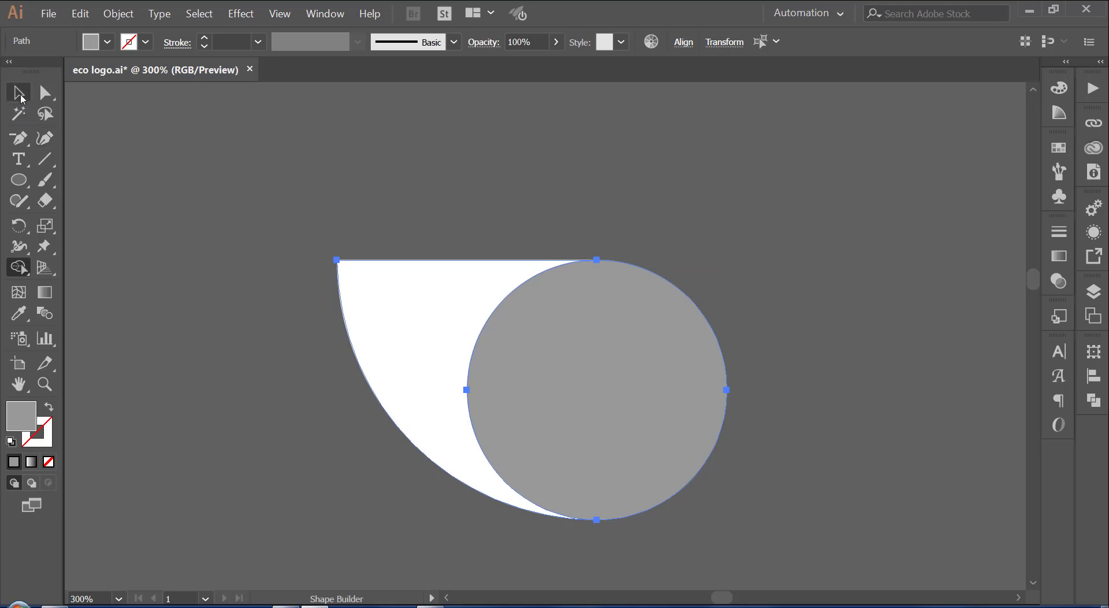
{"action": "left_click", "coordinate": [199, 255]}
{"action": "scroll", "coordinate": [340, 321], "scroll_direction": "down", "scroll_amount": 1}
{"action": "scroll", "coordinate": [339, 316], "scroll_direction": "down", "scroll_amount": 2}
{"action": "left_click_drag", "start_coordinate": [228, 185], "coordinate": [547, 324]}
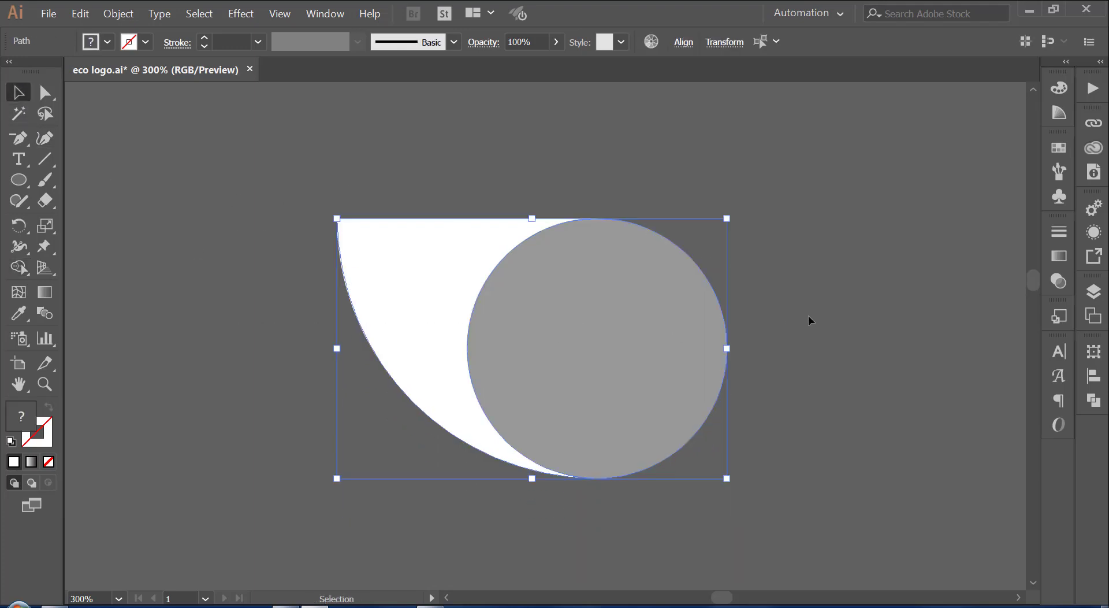
{"action": "left_click", "coordinate": [781, 308]}
{"action": "left_click", "coordinate": [415, 245]}
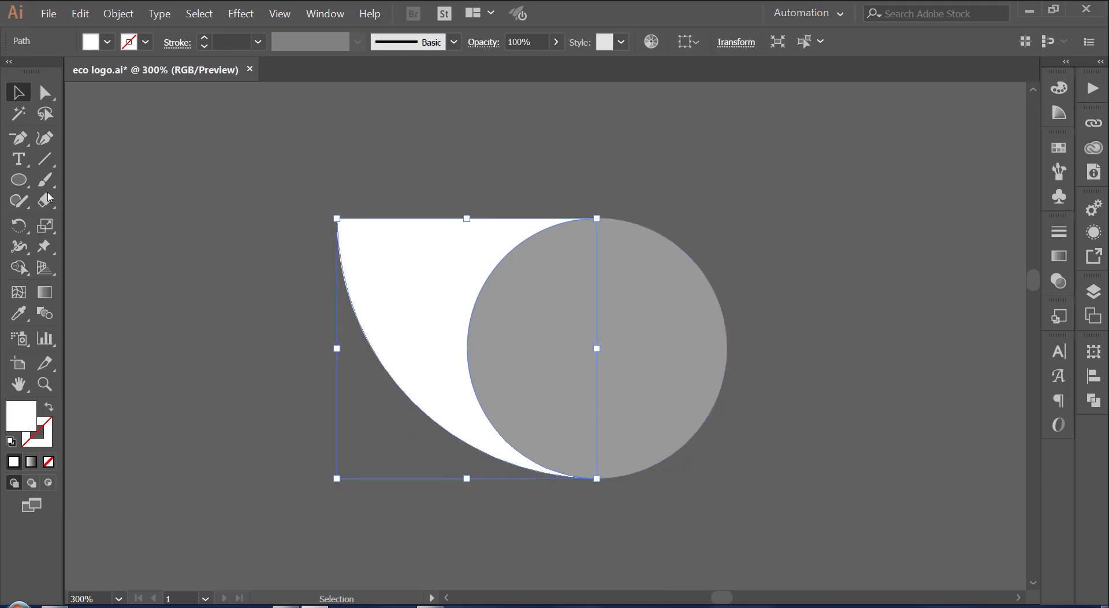
Step: Delete the crescent's top-right anchor and pull its inner curve handle up into a pointed leaf
{"action": "left_click_drag", "start_coordinate": [18, 139], "coordinate": [116, 178]}
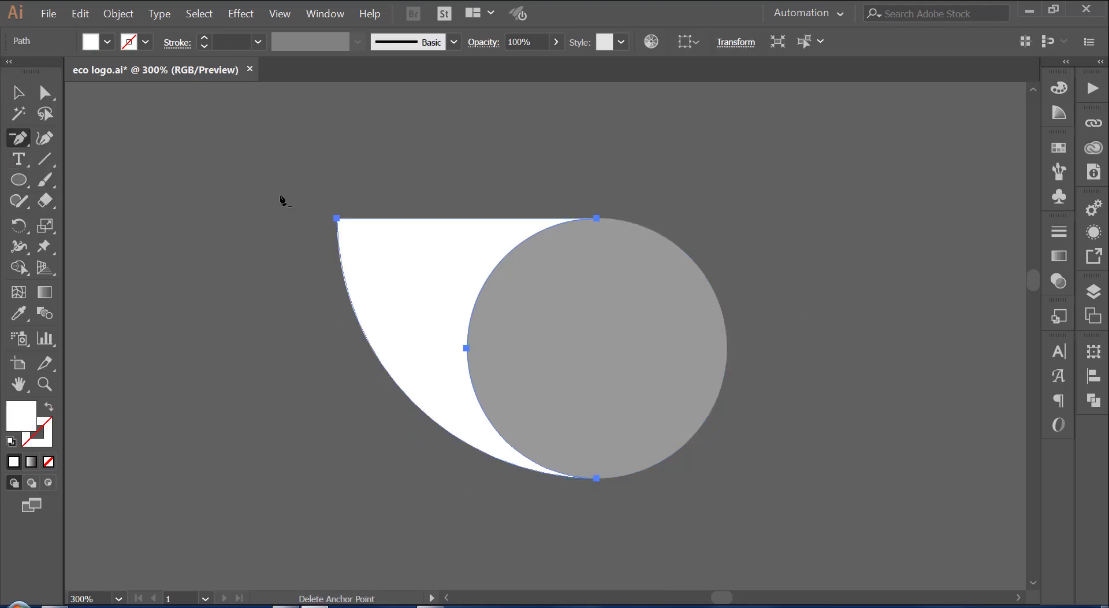
{"action": "left_click", "coordinate": [597, 218]}
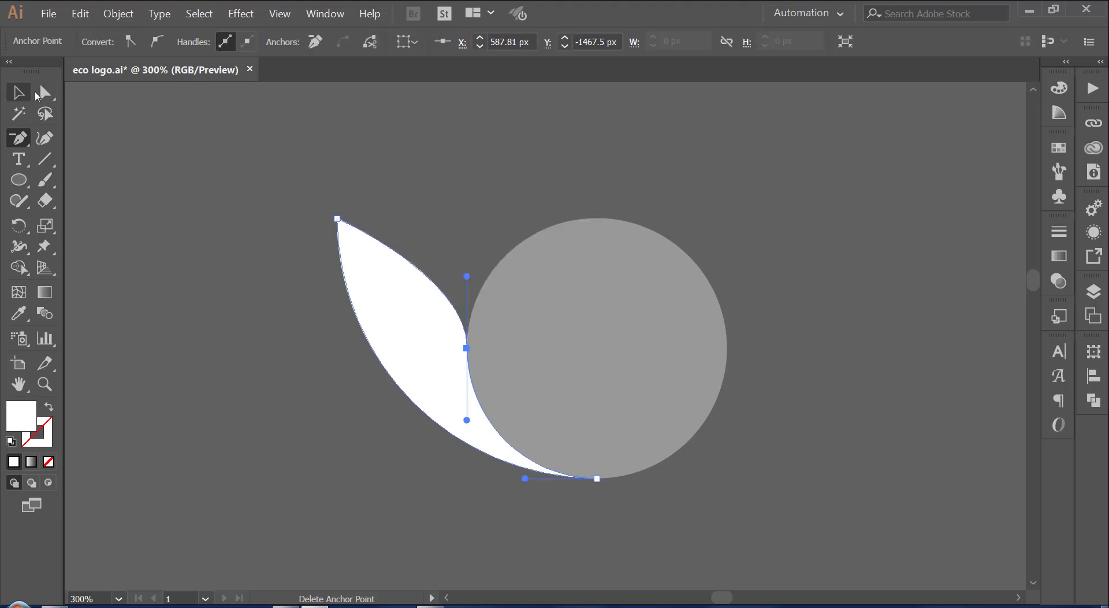
{"action": "left_click", "coordinate": [44, 93]}
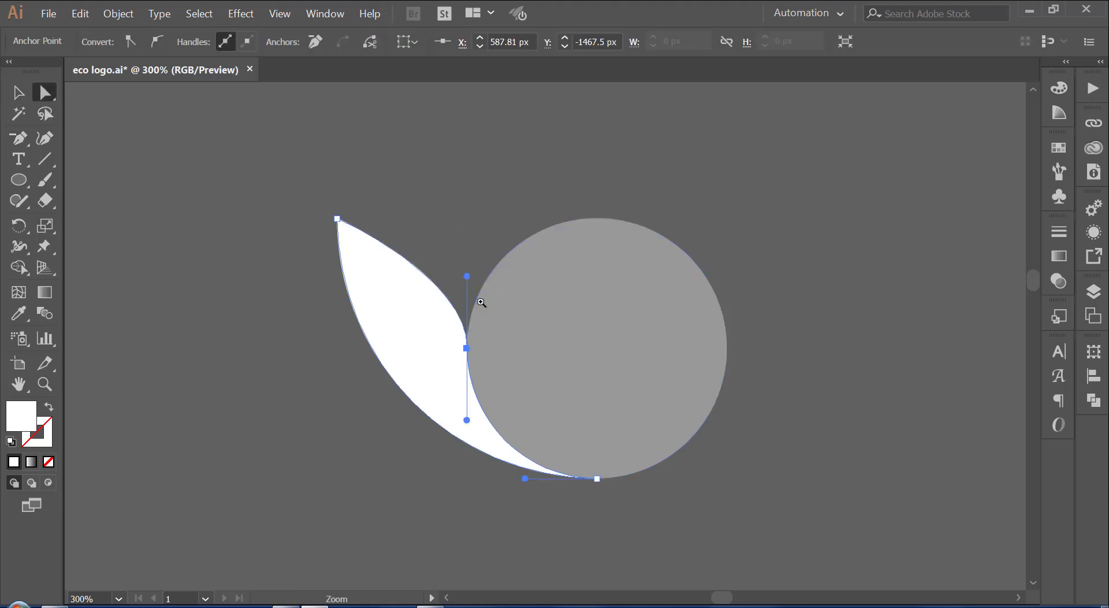
{"action": "key", "text": "ctrl+equal"}
{"action": "left_click_drag", "start_coordinate": [628, 309], "coordinate": [480, 329]}
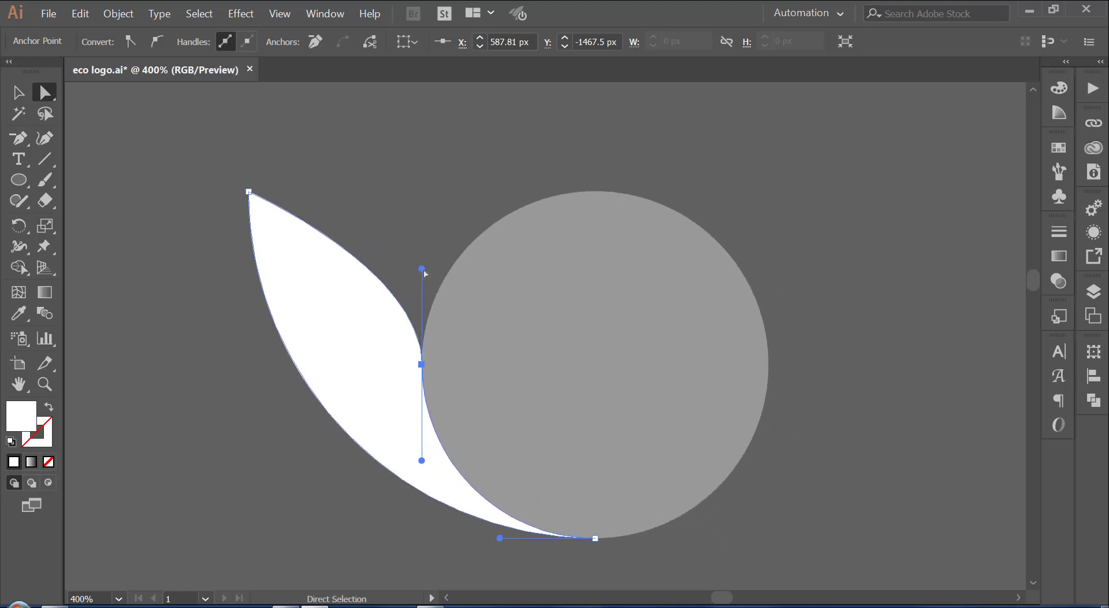
{"action": "left_click_drag", "start_coordinate": [422, 269], "coordinate": [415, 191]}
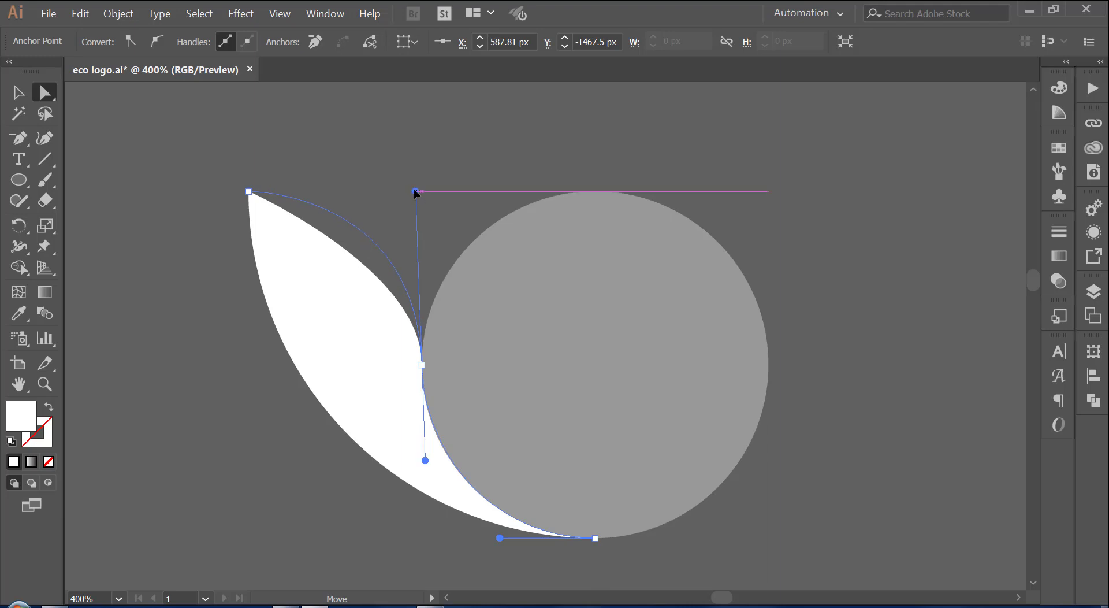
{"action": "left_click_drag", "start_coordinate": [415, 191], "coordinate": [414, 189]}
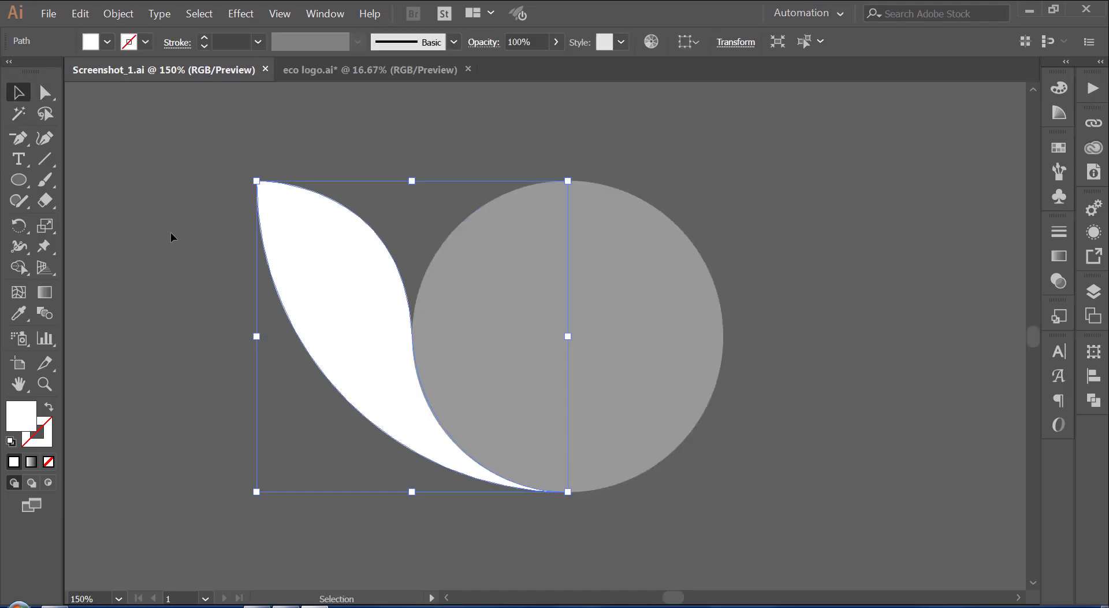
Step: Show rulers and drag horizontal and vertical guides to cross at the grey circle's centre
{"action": "key", "text": "ctrl+r"}
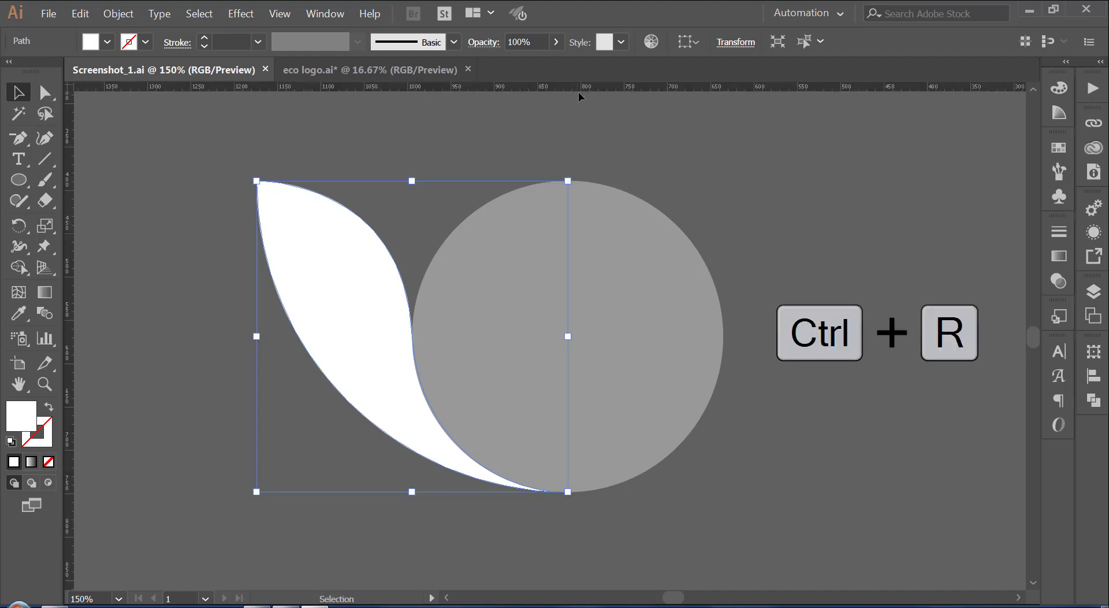
{"action": "left_click_drag", "start_coordinate": [584, 85], "coordinate": [625, 336]}
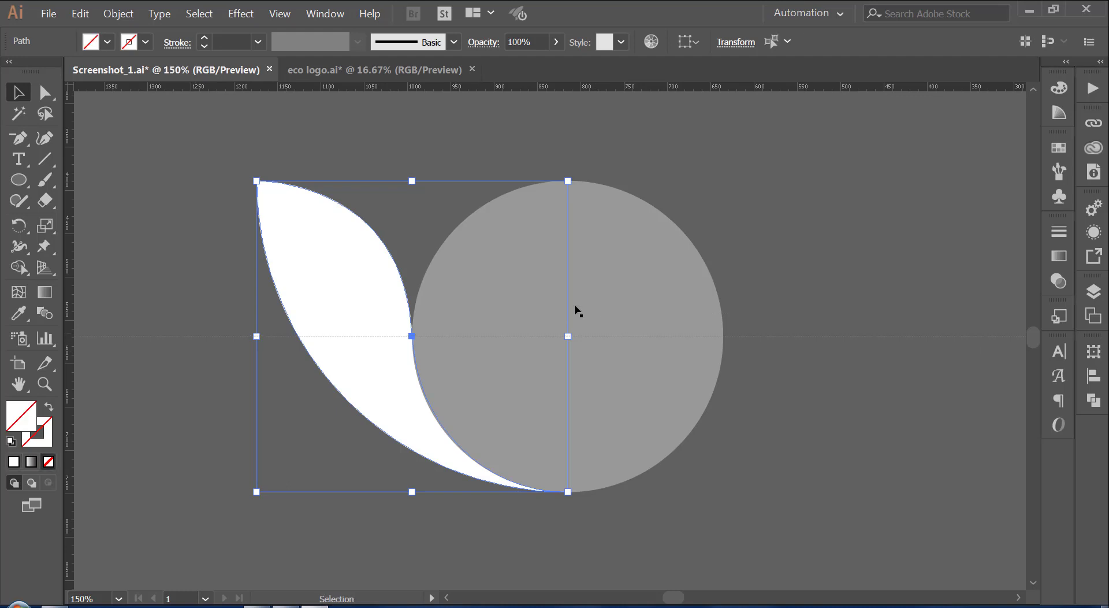
{"action": "left_click", "coordinate": [590, 307]}
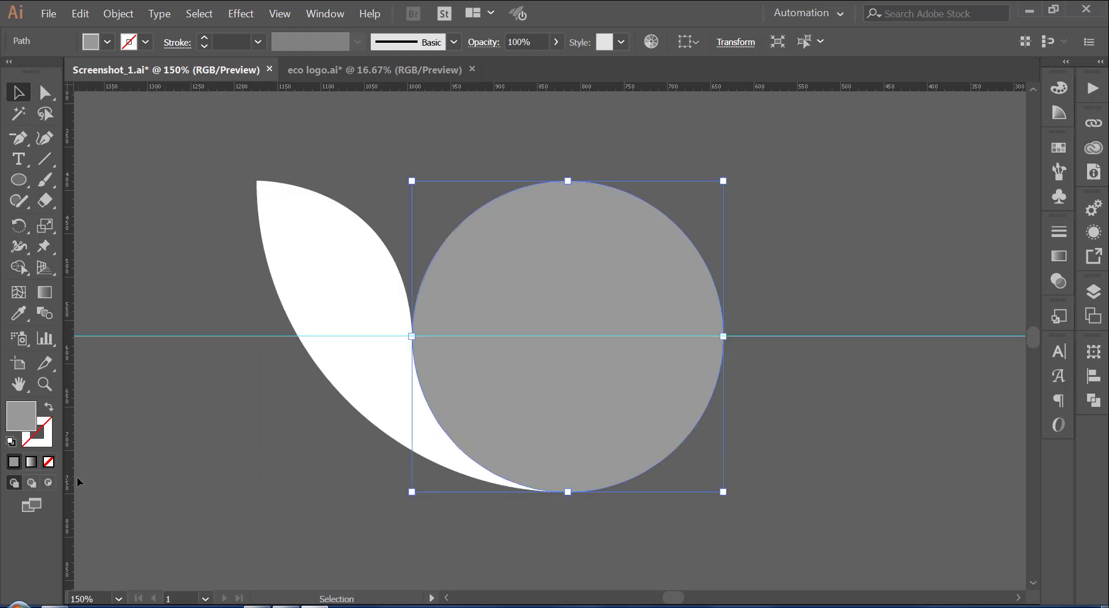
{"action": "left_click_drag", "start_coordinate": [74, 474], "coordinate": [524, 348]}
{"action": "left_click_drag", "start_coordinate": [566, 192], "coordinate": [567, 192]}
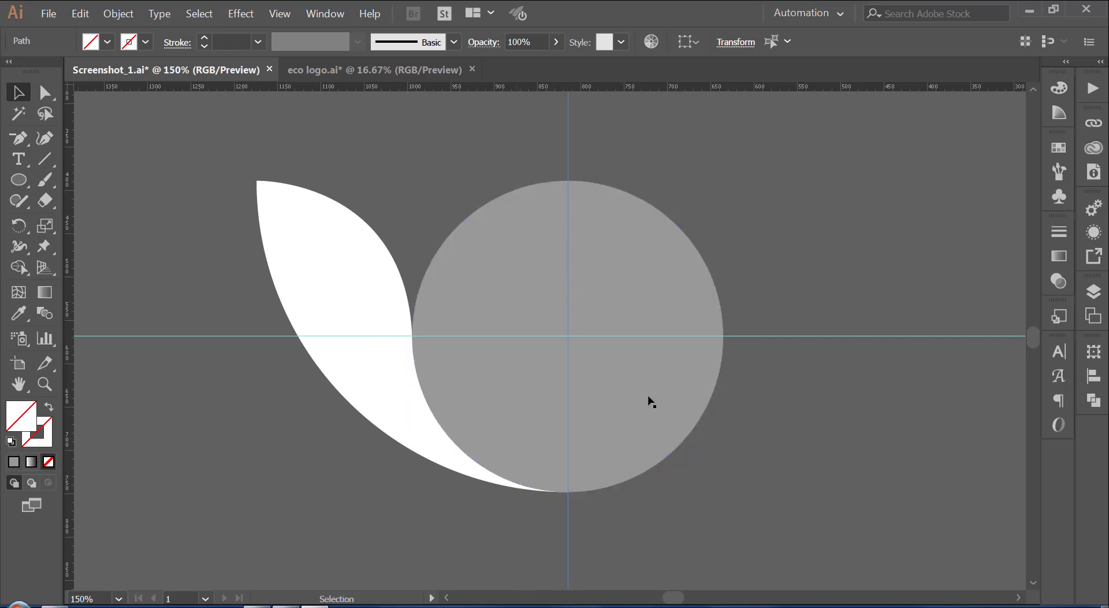
{"action": "left_click", "coordinate": [219, 430]}
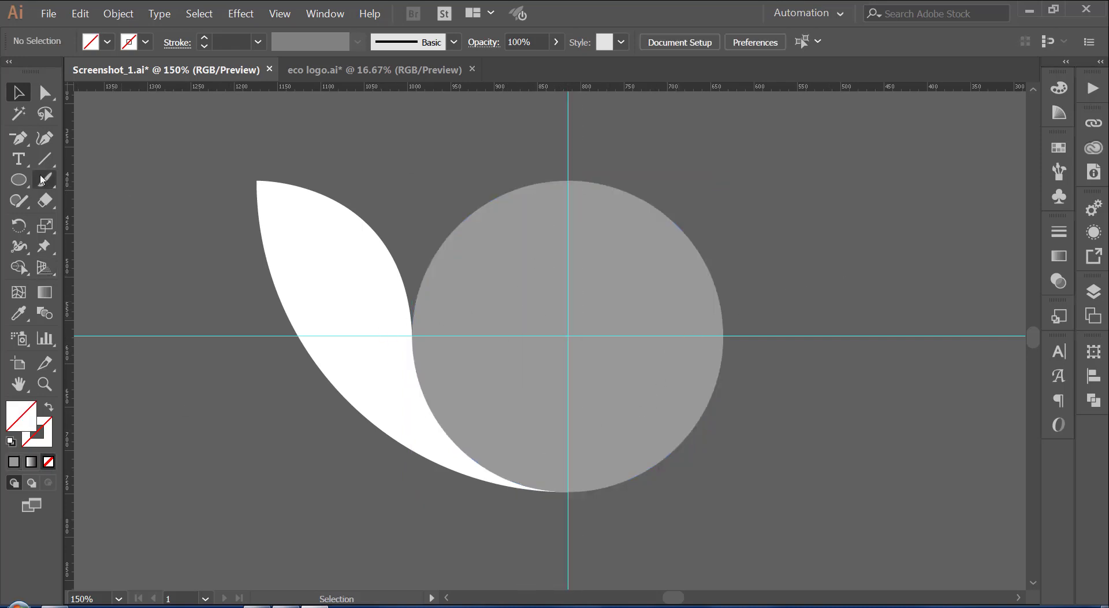
{"action": "left_click", "coordinate": [317, 216]}
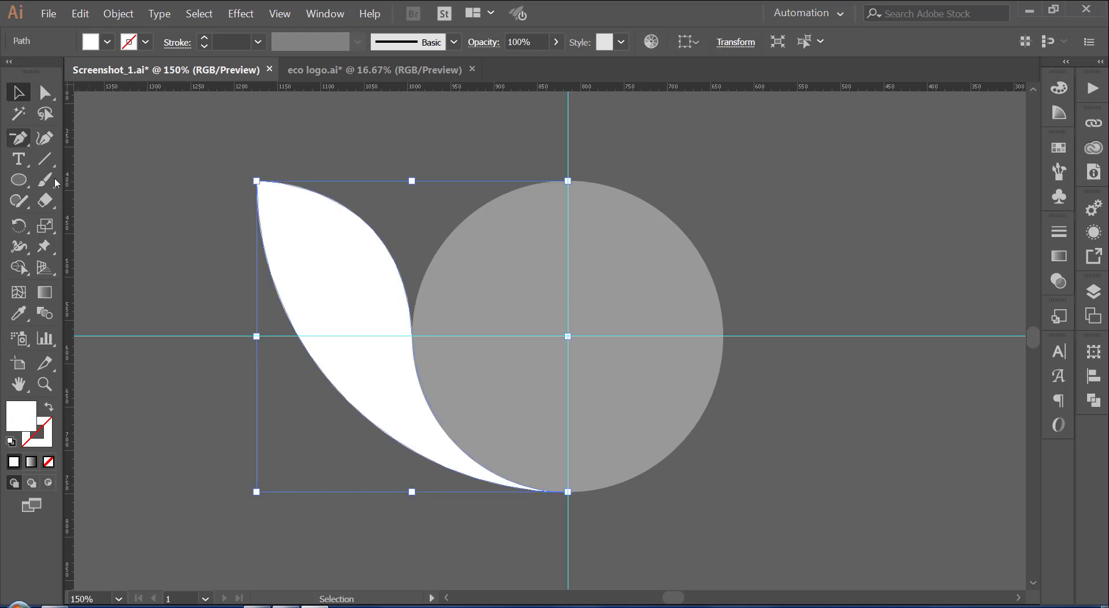
Step: Rotate a leaf copy about the circle centre, then repeat twice with Ctrl+D for four leaves
{"action": "left_click", "coordinate": [568, 340]}
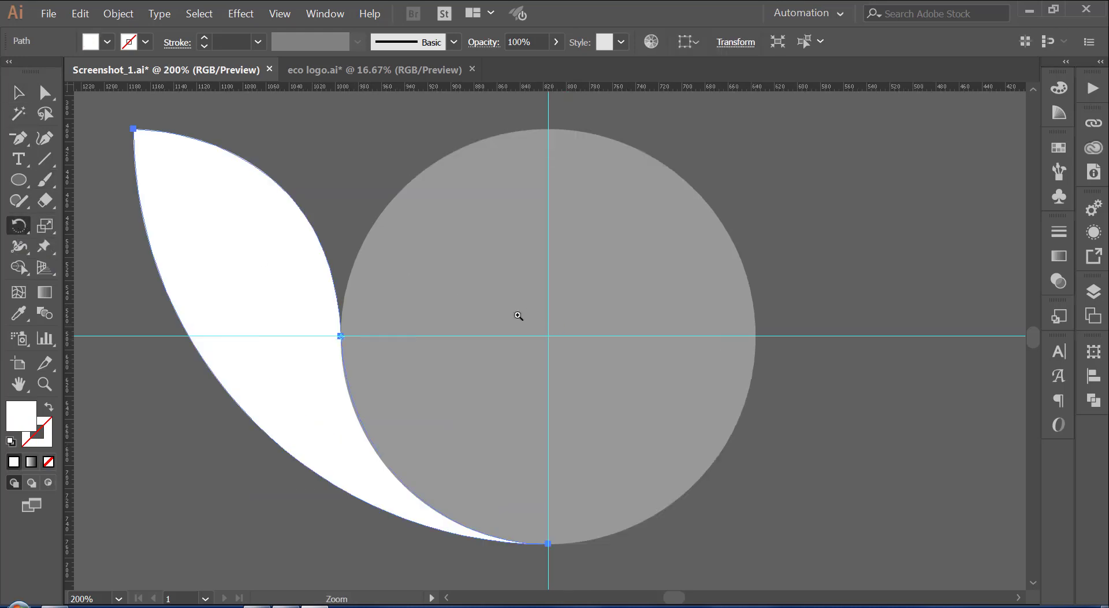
{"action": "left_click", "coordinate": [543, 335]}
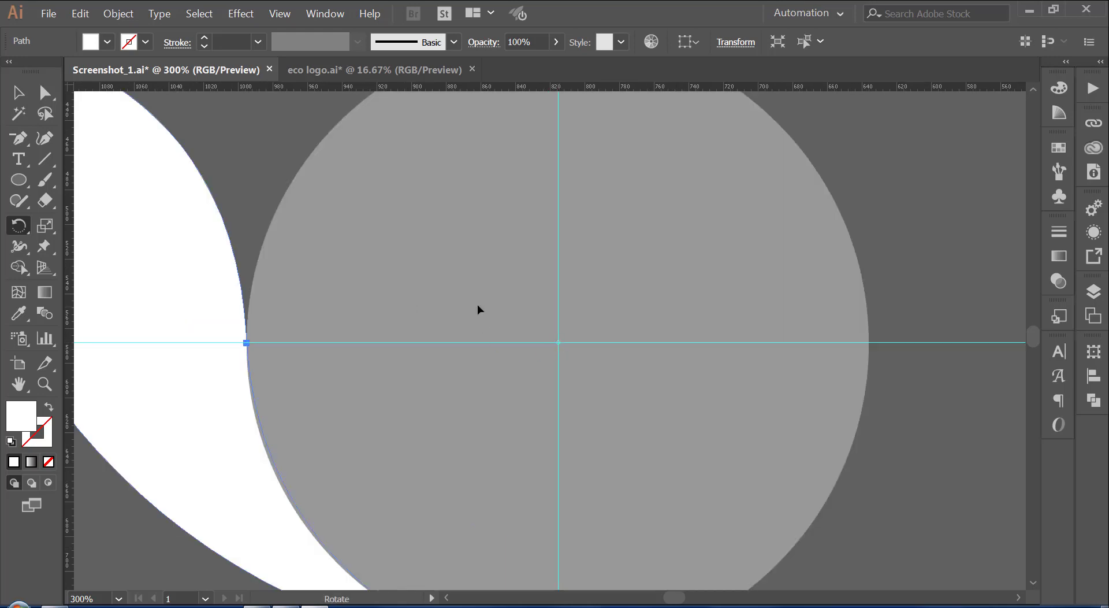
{"action": "key", "text": "ctrl+minus"}
{"action": "key", "text": "ctrl+minus"}
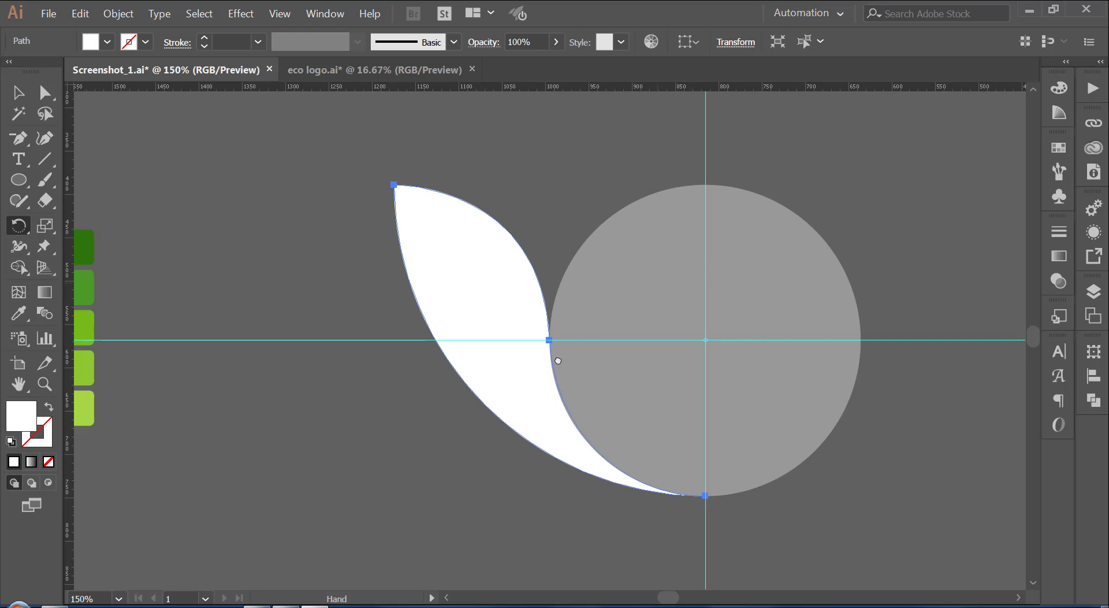
{"action": "left_click_drag", "start_coordinate": [558, 360], "coordinate": [452, 427]}
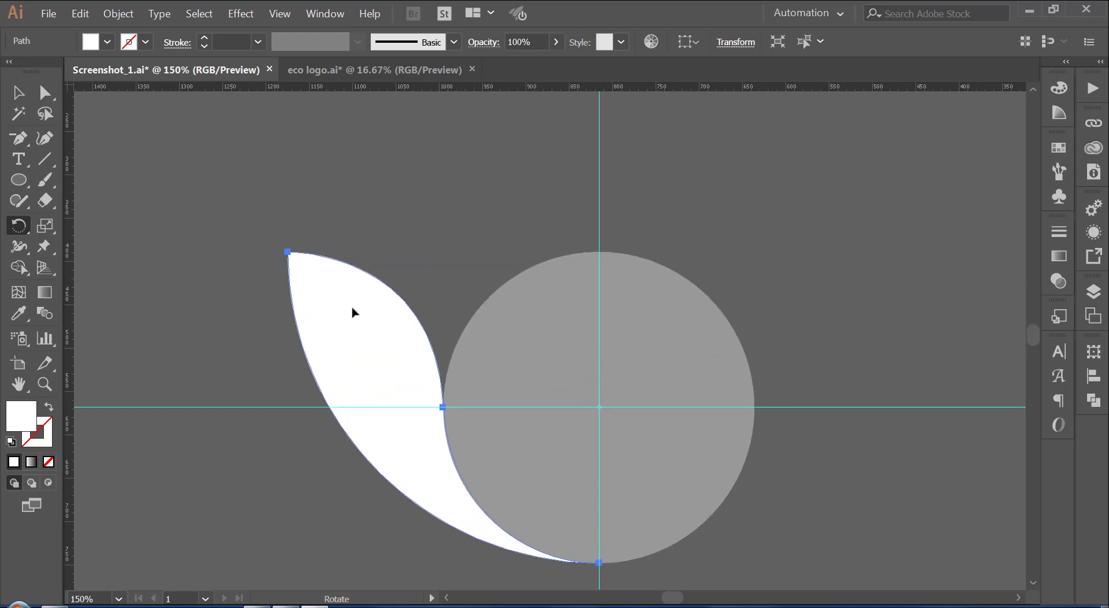
{"action": "left_click_drag", "start_coordinate": [358, 321], "coordinate": [382, 255]}
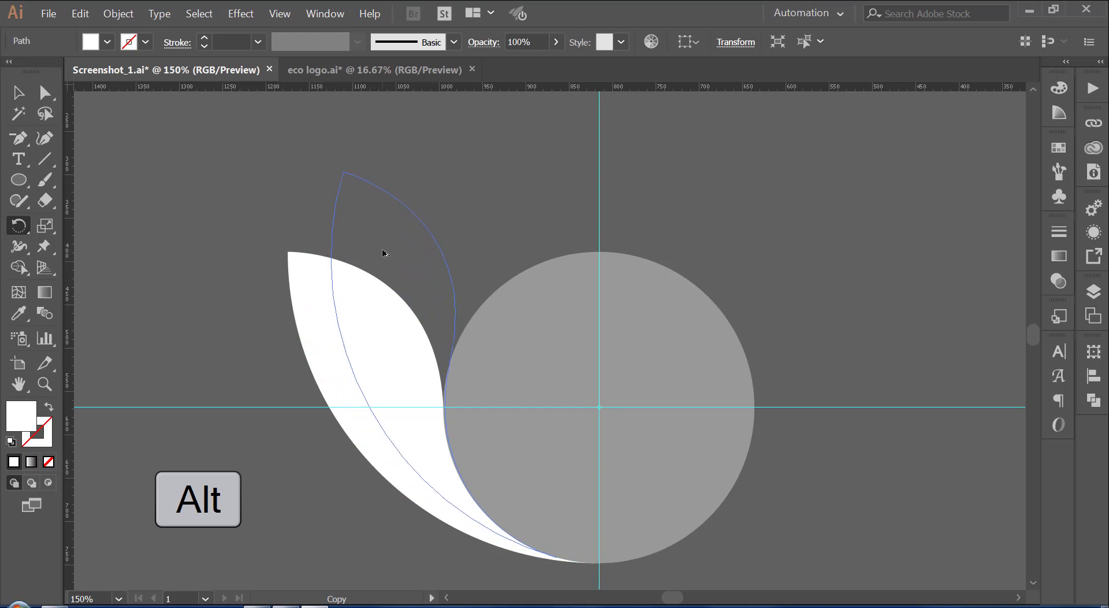
{"action": "left_click_drag", "start_coordinate": [384, 253], "coordinate": [384, 254]}
{"action": "key", "text": "ctrl+d"}
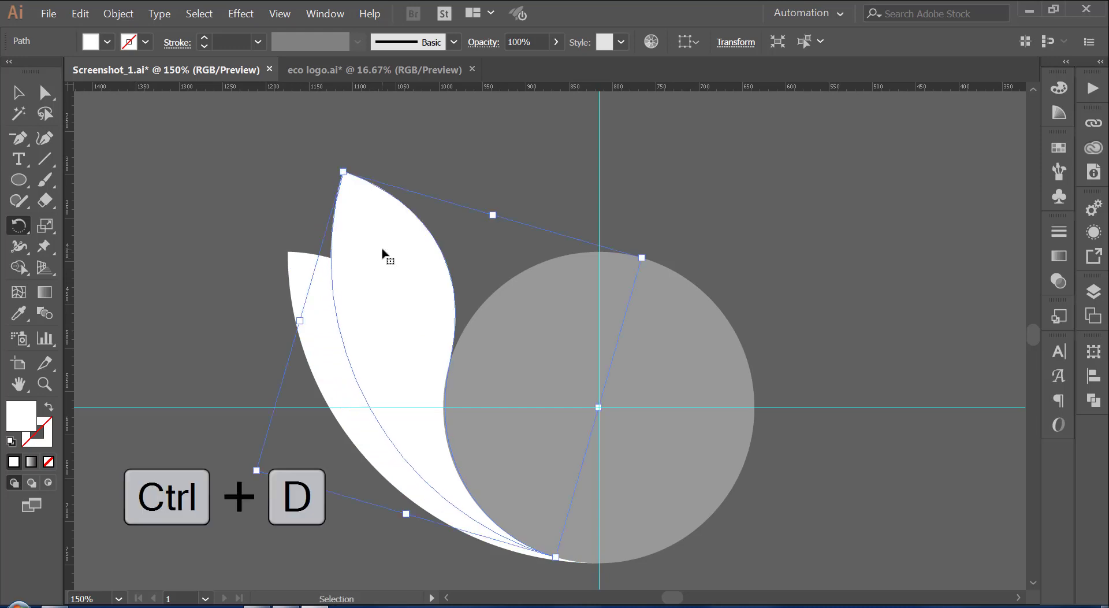
{"action": "key", "text": "ctrl+d"}
{"action": "key", "text": "ctrl+d"}
{"action": "key", "text": "ctrl+d"}
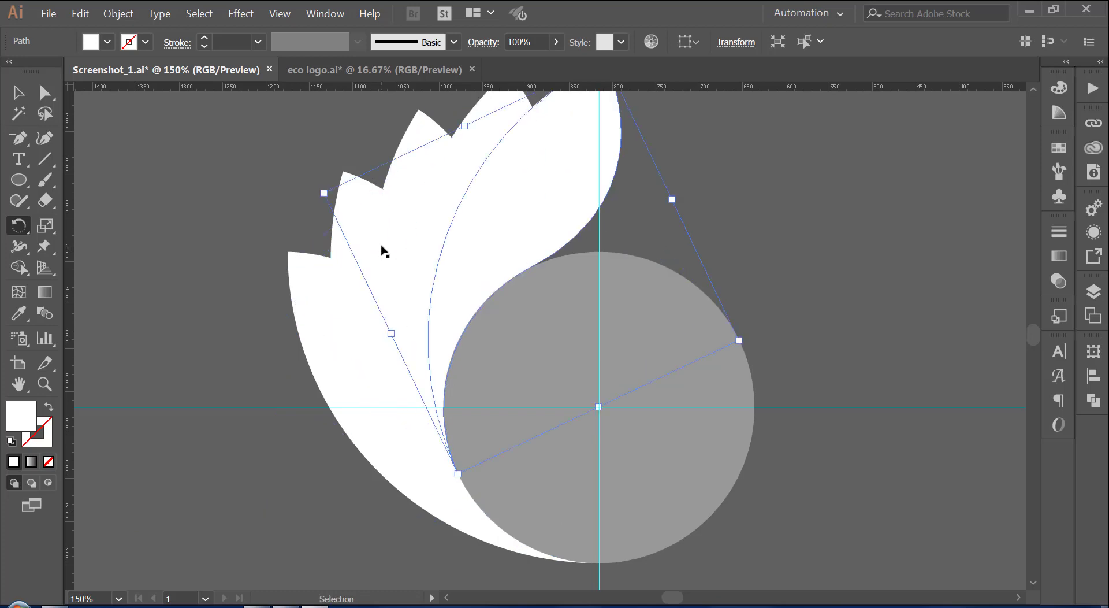
{"action": "key", "text": "ctrl+minus"}
{"action": "key", "text": "r"}
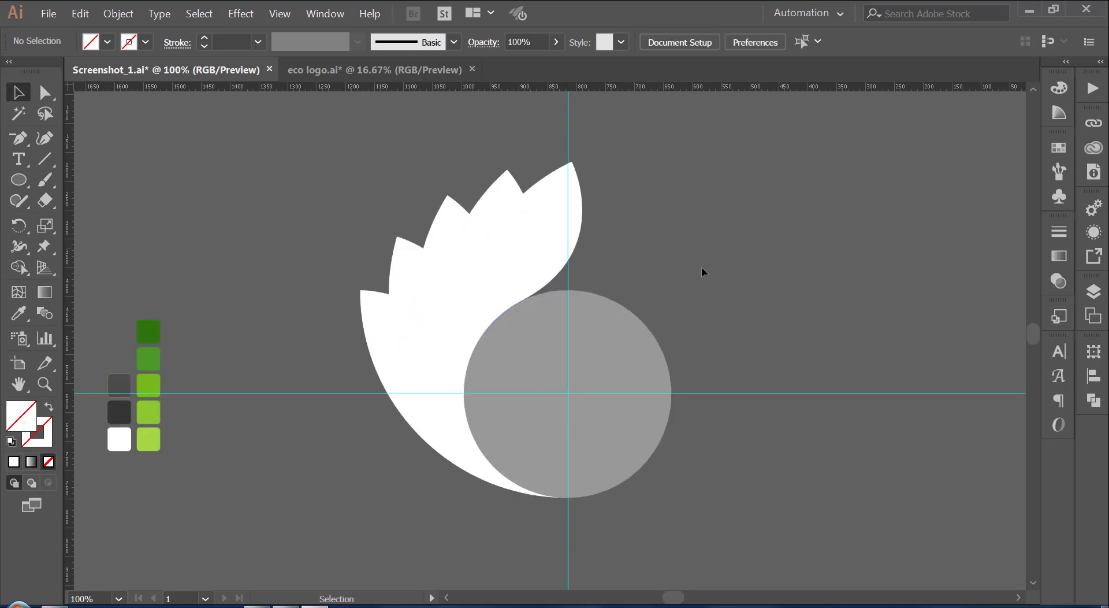
Step: Hide the guides and close the Screenshot_1 document
{"action": "right_click", "coordinate": [692, 260]}
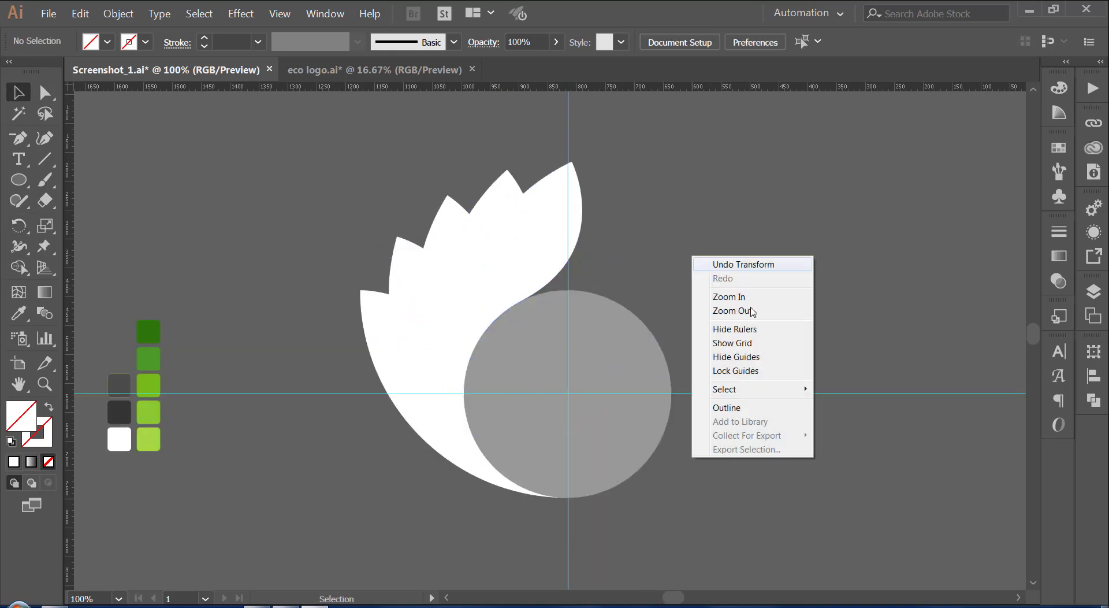
{"action": "left_click", "coordinate": [745, 357]}
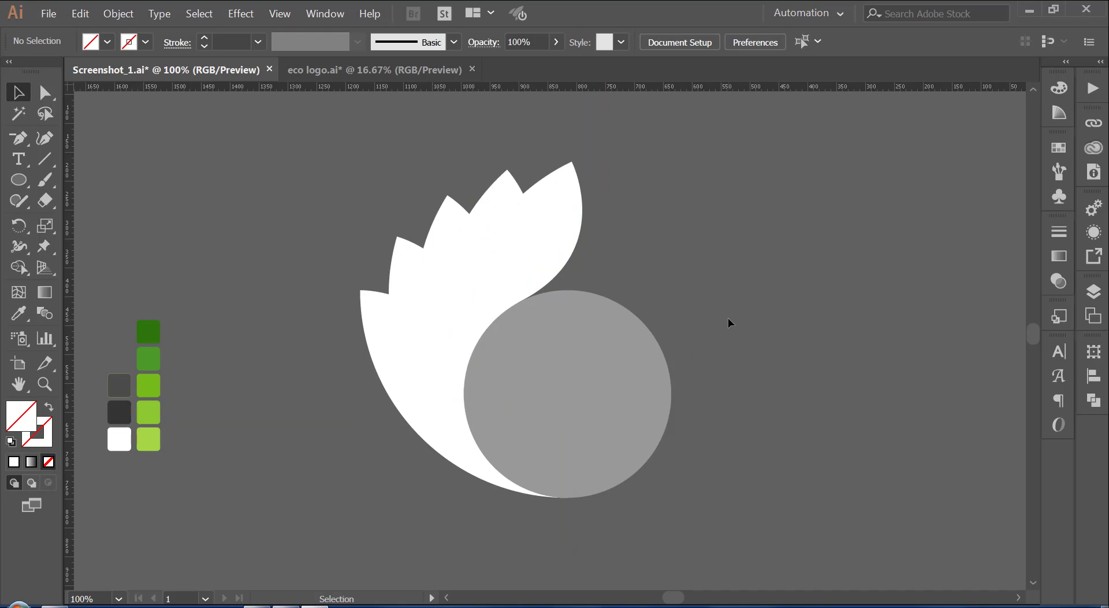
{"action": "key", "text": "ctrl+w"}
{"action": "left_click_drag", "start_coordinate": [619, 169], "coordinate": [678, 235]}
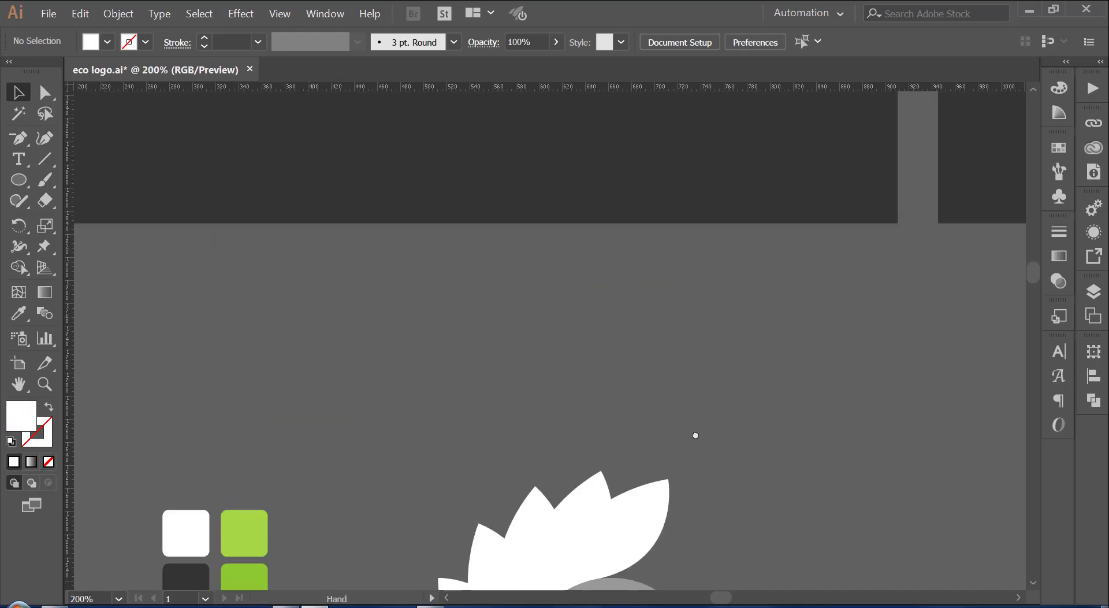
{"action": "left_click_drag", "start_coordinate": [471, 218], "coordinate": [527, 379]}
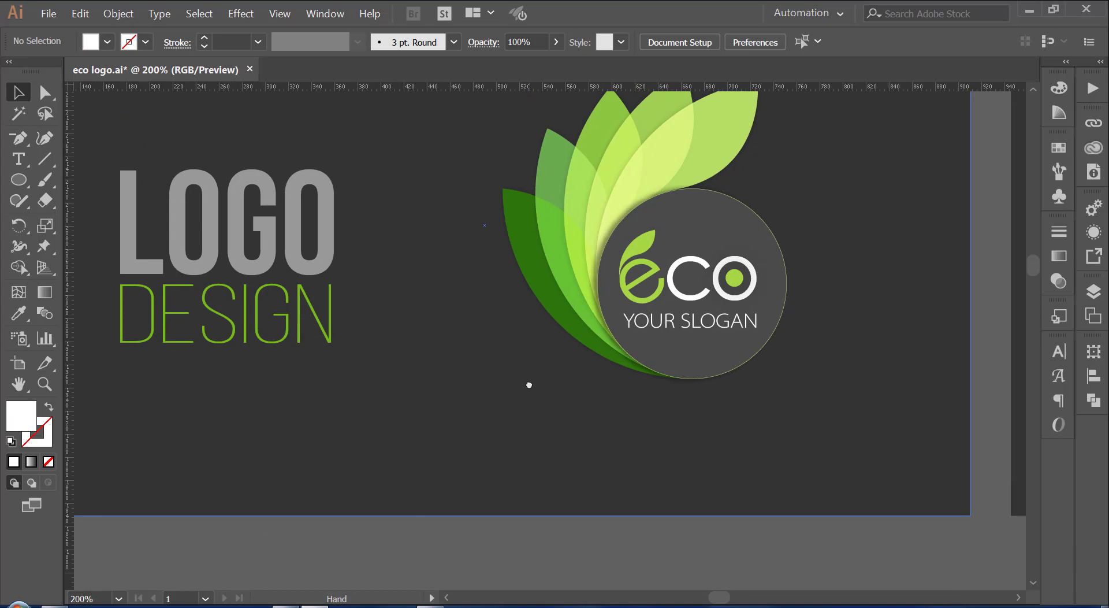
Step: Scroll to the leaf fan in eco logo.ai and rotate a copy of the leftmost leaf
{"action": "scroll", "coordinate": [491, 415], "scroll_direction": "down", "scroll_amount": 3}
{"action": "scroll", "coordinate": [415, 514], "scroll_direction": "down", "scroll_amount": 2}
{"action": "scroll", "coordinate": [409, 497], "scroll_direction": "down", "scroll_amount": 3}
{"action": "scroll", "coordinate": [391, 327], "scroll_direction": "down", "scroll_amount": 5}
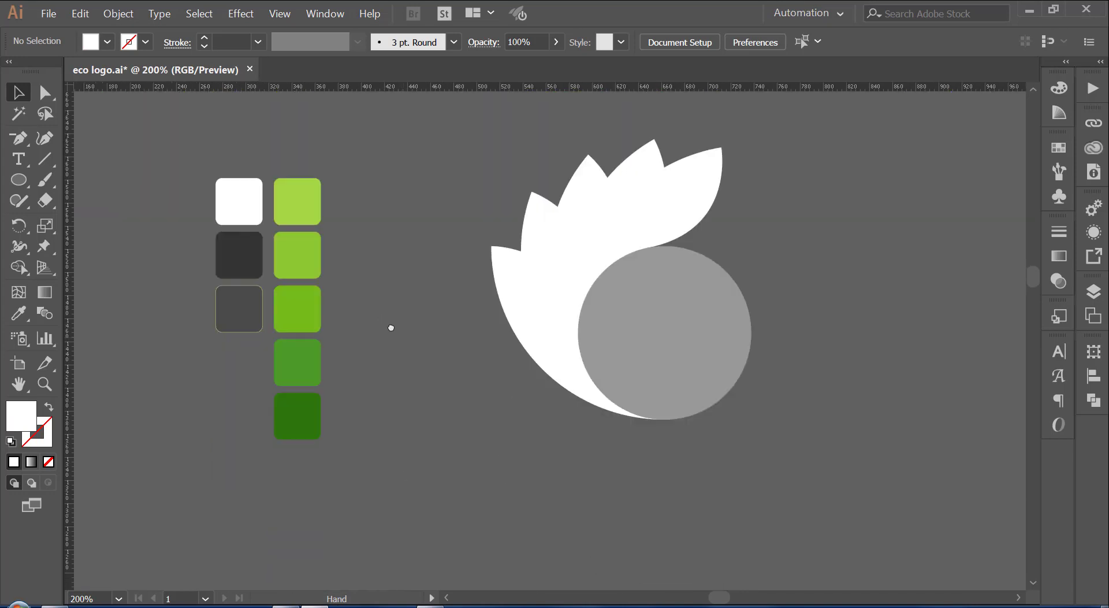
{"action": "left_click_drag", "start_coordinate": [391, 327], "coordinate": [371, 397]}
{"action": "left_click", "coordinate": [483, 339]}
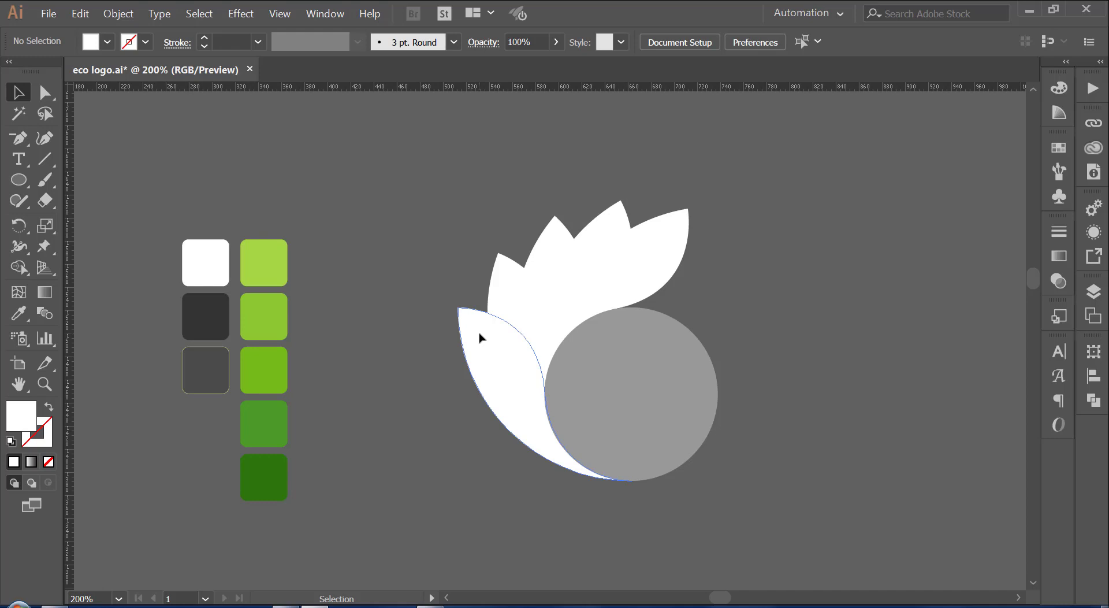
{"action": "left_click", "coordinate": [479, 338]}
{"action": "left_click_drag", "start_coordinate": [456, 304], "coordinate": [498, 271]}
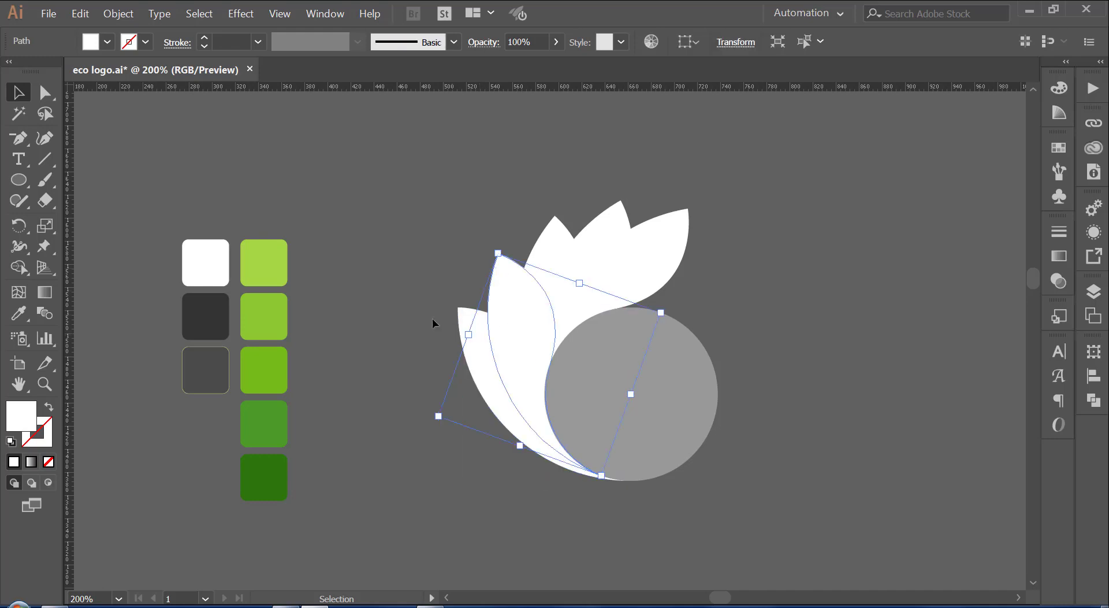
Step: Delete the stray leaf copy and fill the five leaves with greens shading from darkest to lightest
{"action": "key", "text": "Delete"}
{"action": "left_click", "coordinate": [462, 336]}
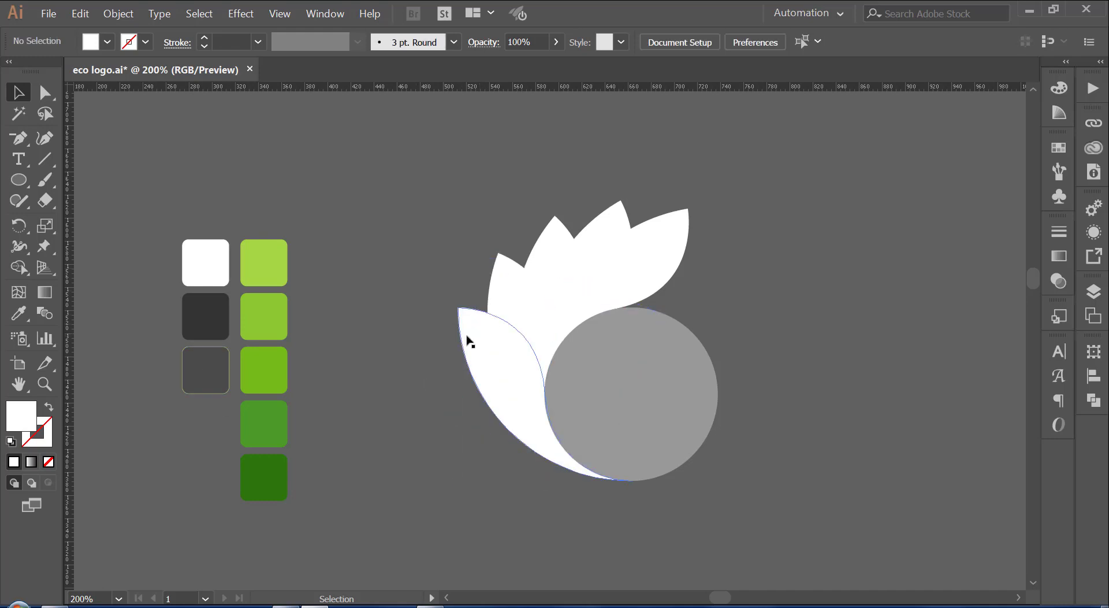
{"action": "left_click", "coordinate": [28, 310]}
{"action": "left_click", "coordinate": [270, 470]}
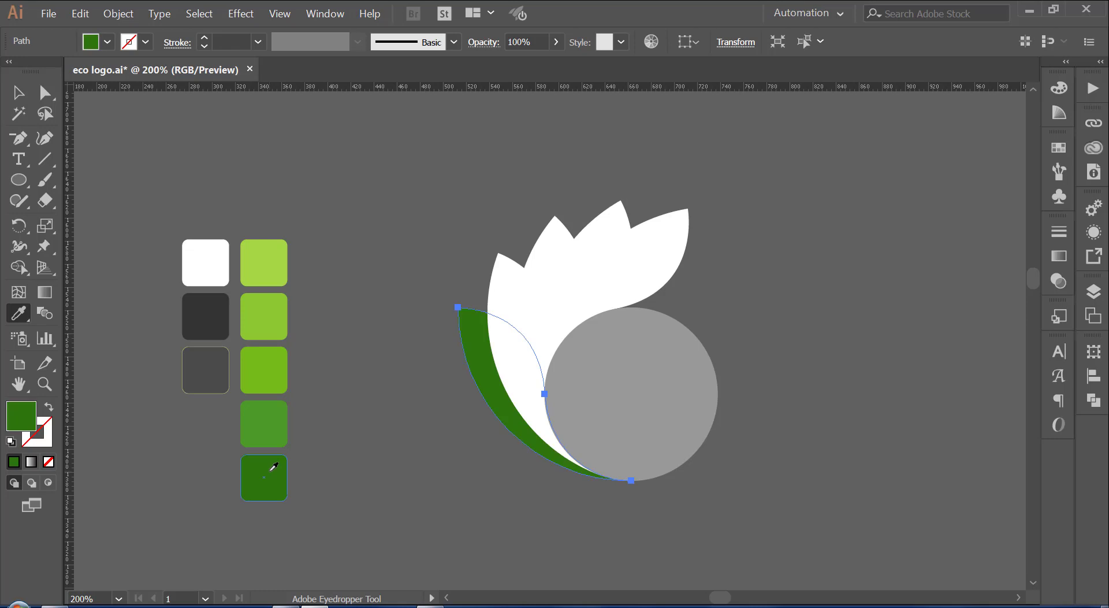
{"action": "left_click", "coordinate": [512, 289], "text": "ctrl"}
{"action": "left_click", "coordinate": [268, 429]}
{"action": "left_click", "coordinate": [540, 270], "text": "ctrl"}
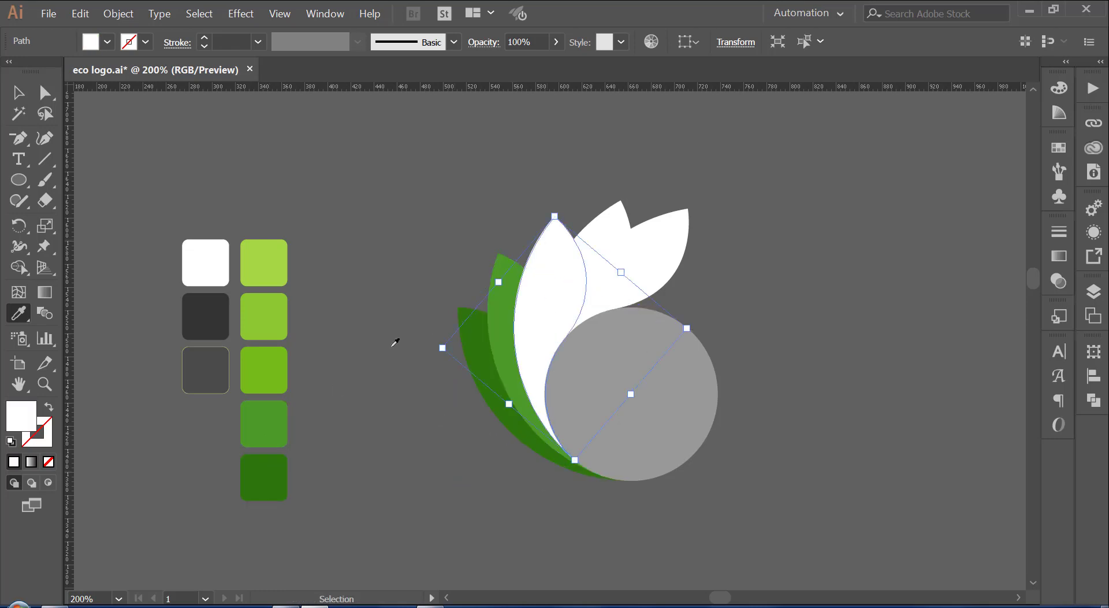
{"action": "left_click", "coordinate": [264, 369]}
{"action": "left_click", "coordinate": [612, 231], "text": "ctrl"}
{"action": "left_click", "coordinate": [266, 315]}
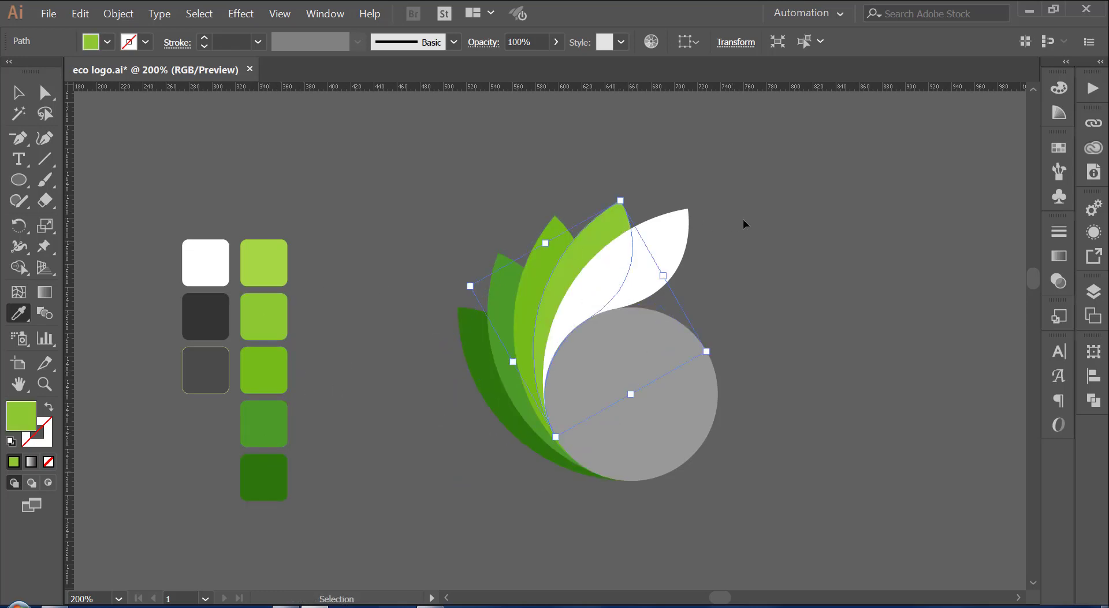
{"action": "left_click", "coordinate": [670, 228], "text": "ctrl"}
{"action": "left_click", "coordinate": [264, 257]}
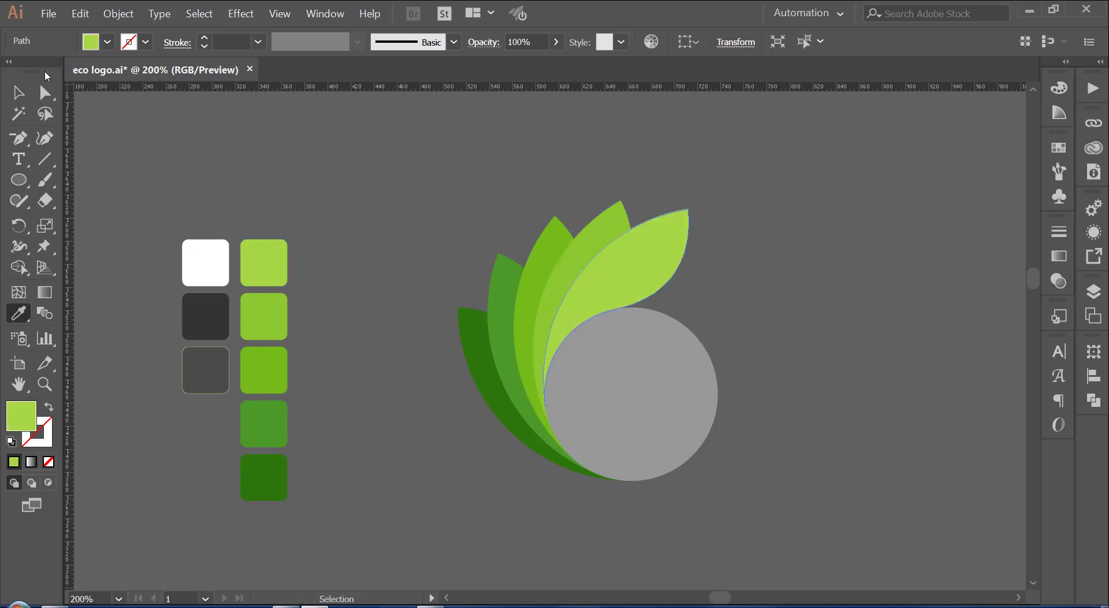
{"action": "left_click", "coordinate": [395, 301]}
Step: Turn the circle dark grey by eyedropping the dark grey swatch
{"action": "left_click_drag", "start_coordinate": [732, 474], "coordinate": [699, 419]}
{"action": "left_click", "coordinate": [612, 324]}
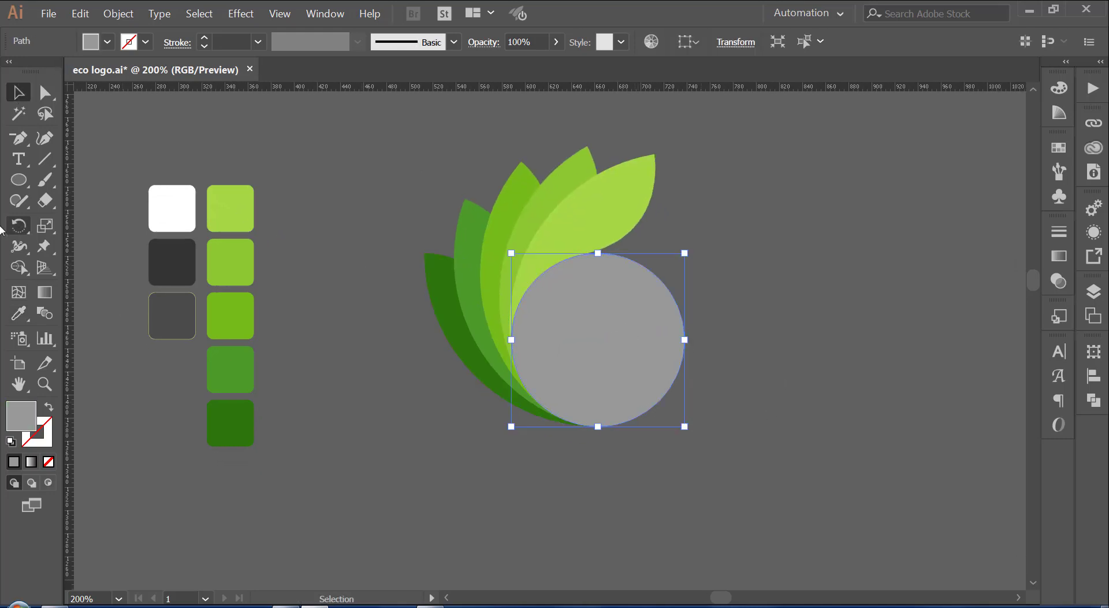
{"action": "left_click", "coordinate": [19, 312]}
{"action": "left_click", "coordinate": [186, 316]}
{"action": "key", "text": "v"}
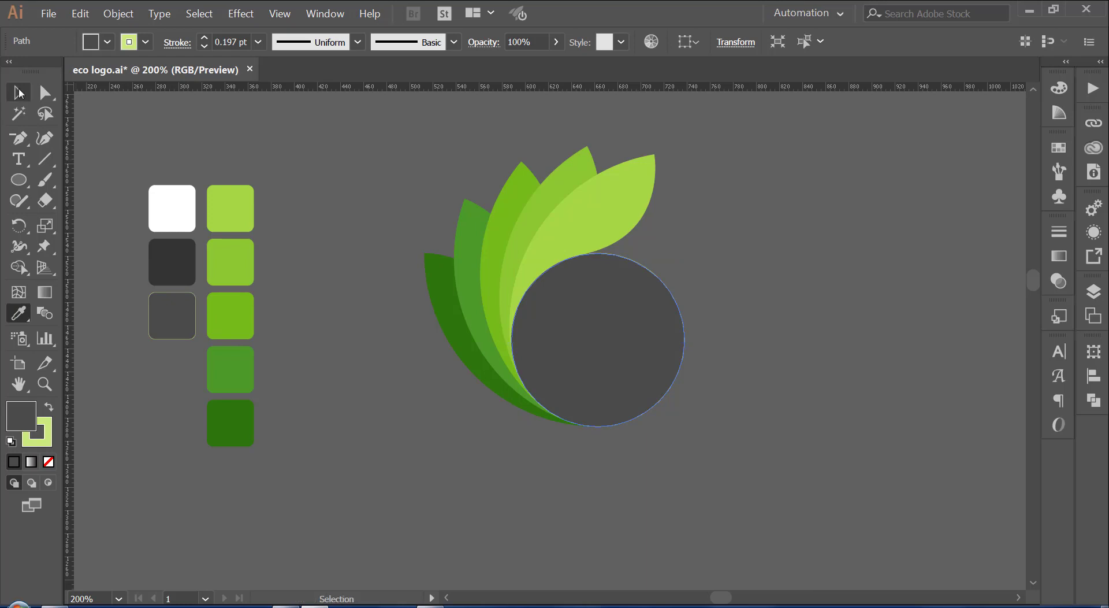
{"action": "left_click", "coordinate": [330, 300]}
{"action": "left_click_drag", "start_coordinate": [332, 302], "coordinate": [353, 317]}
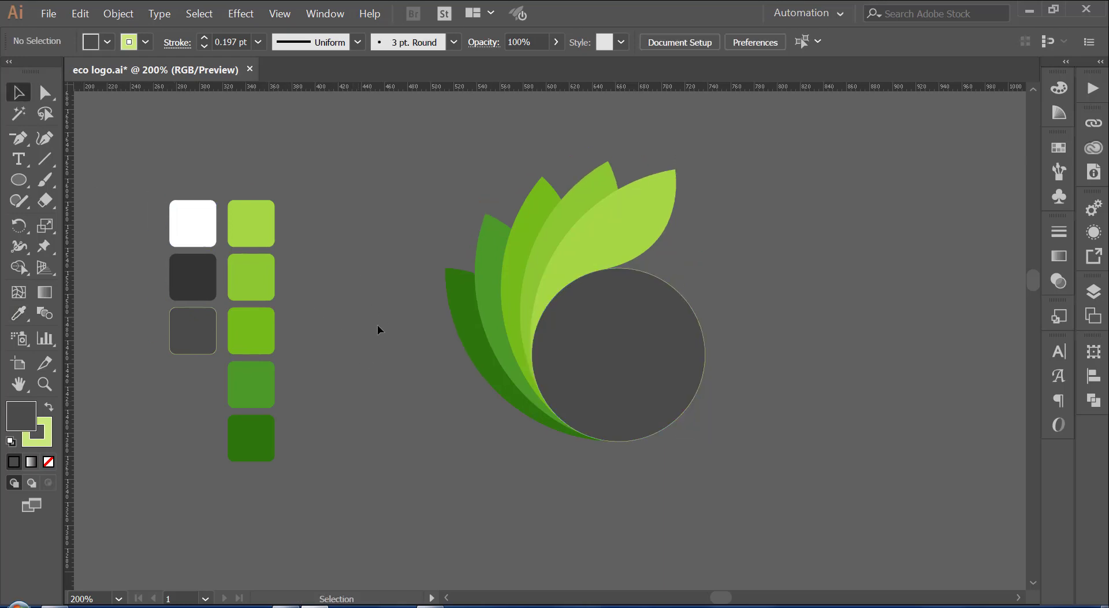
Step: Select all five leaves together as whole objects
{"action": "left_click", "coordinate": [472, 342]}
{"action": "key", "text": "a"}
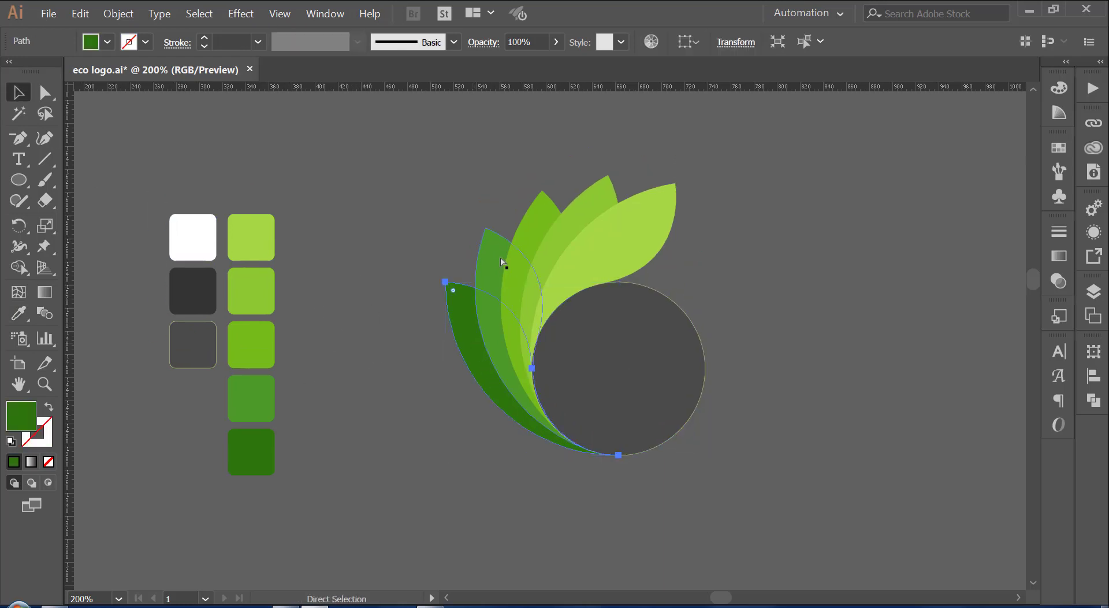
{"action": "left_click", "coordinate": [498, 254], "text": "shift"}
{"action": "key", "text": "v"}
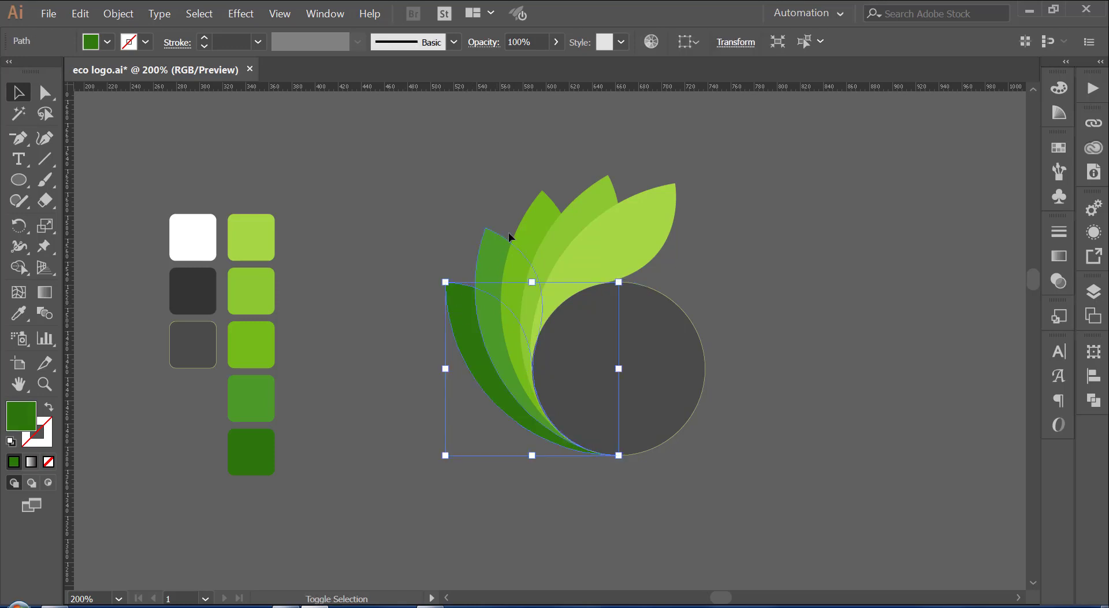
{"action": "left_click", "coordinate": [509, 234], "text": "shift"}
{"action": "left_click", "coordinate": [553, 215], "text": "shift"}
{"action": "left_click", "coordinate": [607, 194], "text": "shift"}
{"action": "left_click", "coordinate": [663, 204], "text": "shift"}
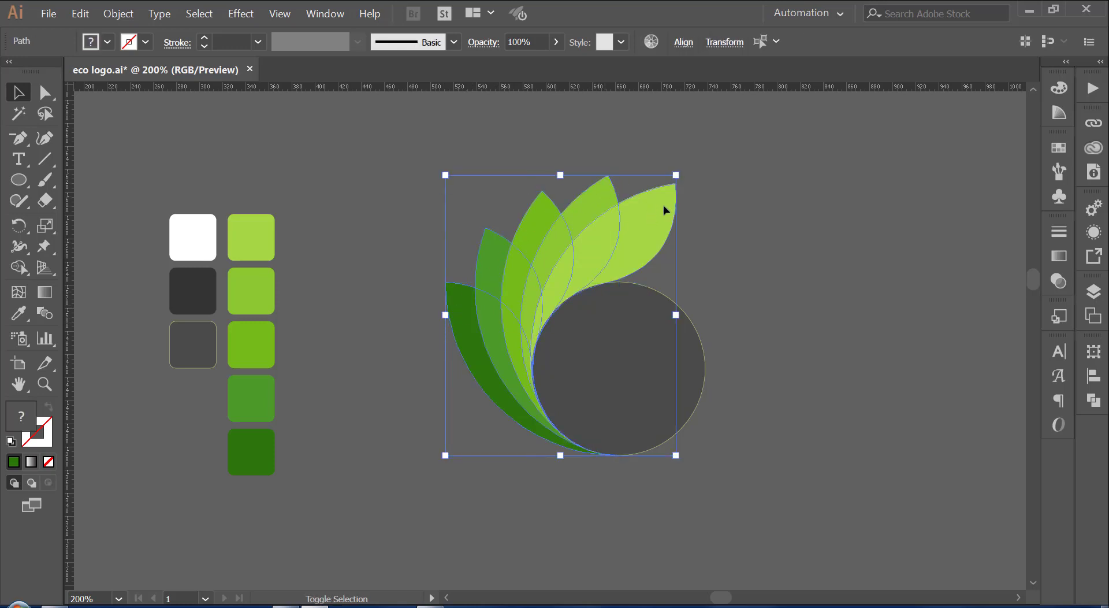
Step: Apply a 15% Multiply drop shadow with 2 px blur to the leaves
{"action": "left_click", "coordinate": [241, 13]}
{"action": "mouse_move", "coordinate": [254, 200]}
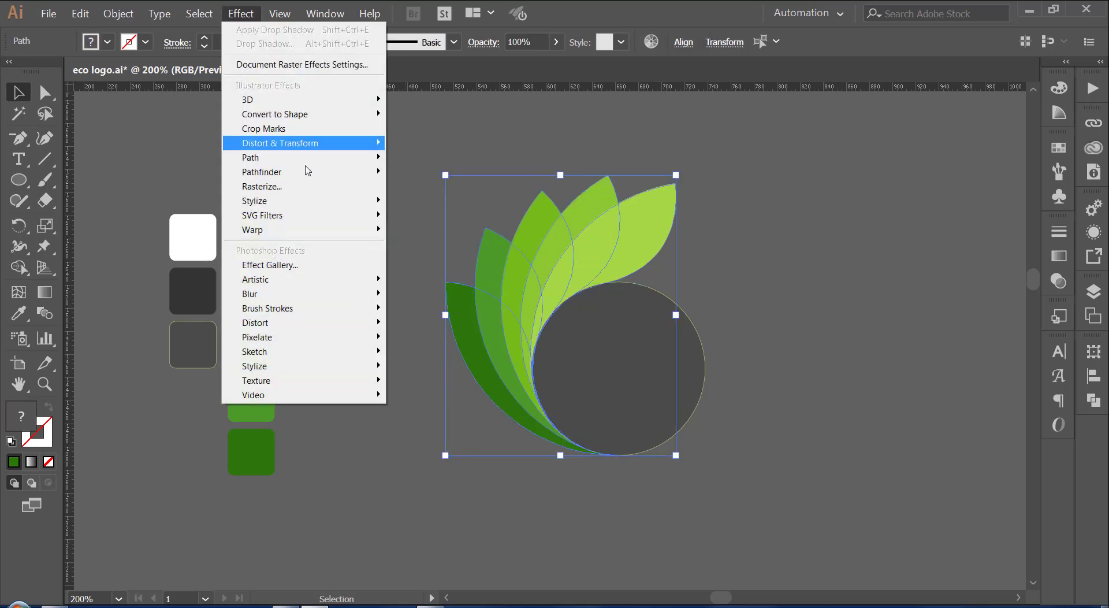
{"action": "left_click", "coordinate": [469, 203]}
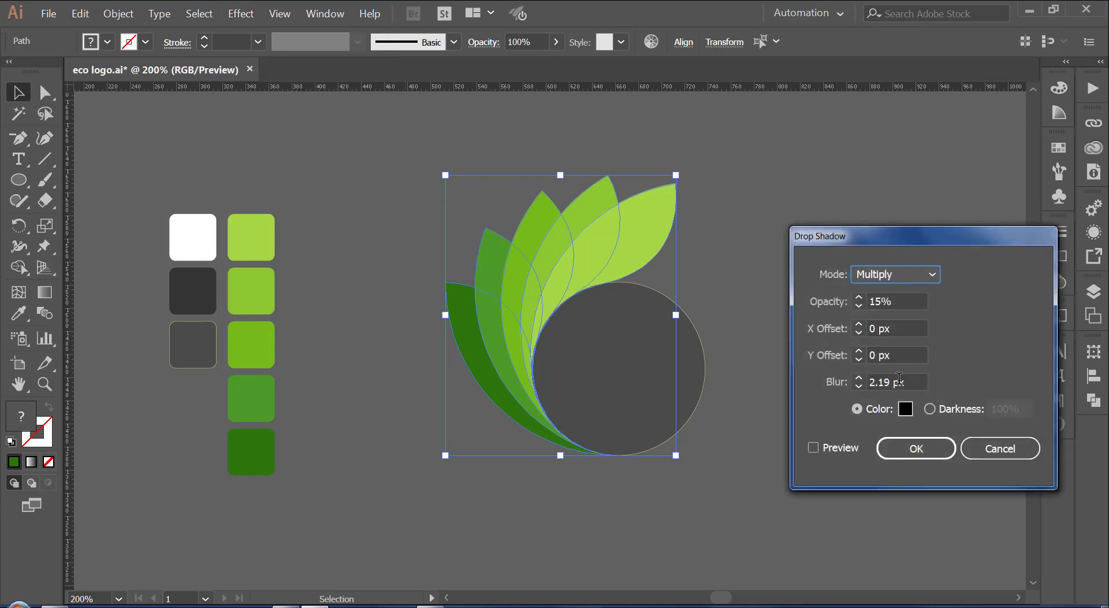
{"action": "left_click", "coordinate": [865, 381]}
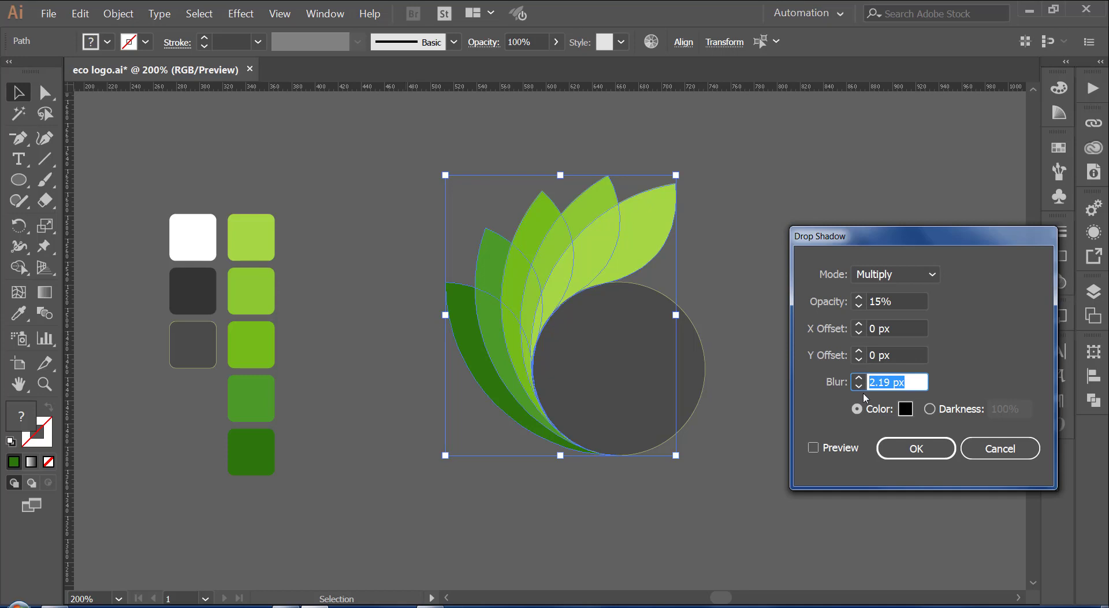
{"action": "type", "text": "2"}
{"action": "left_click", "coordinate": [814, 448]}
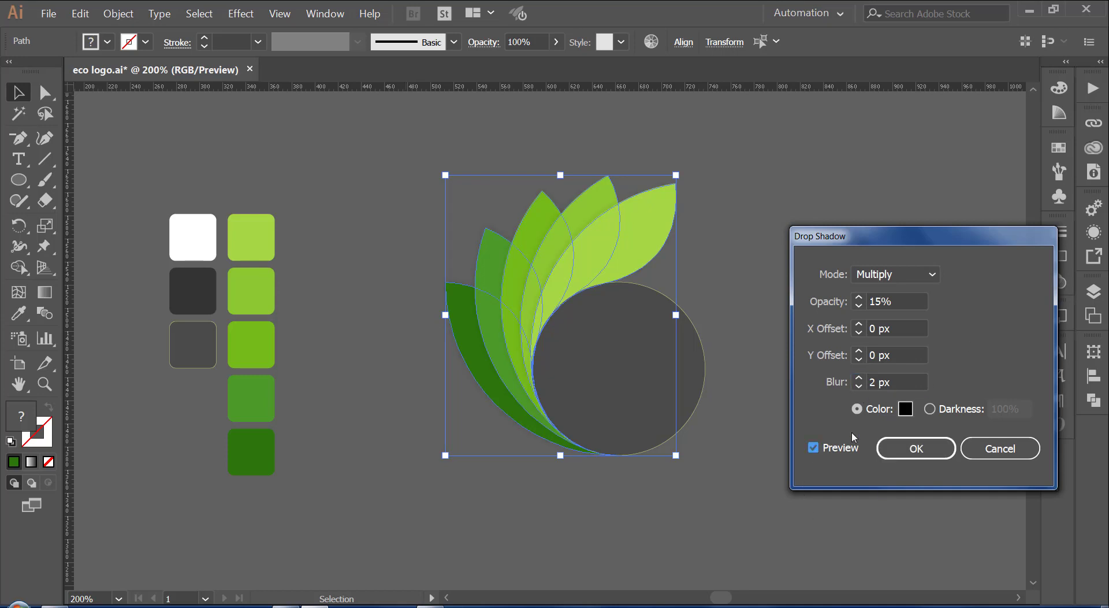
{"action": "left_click", "coordinate": [882, 276]}
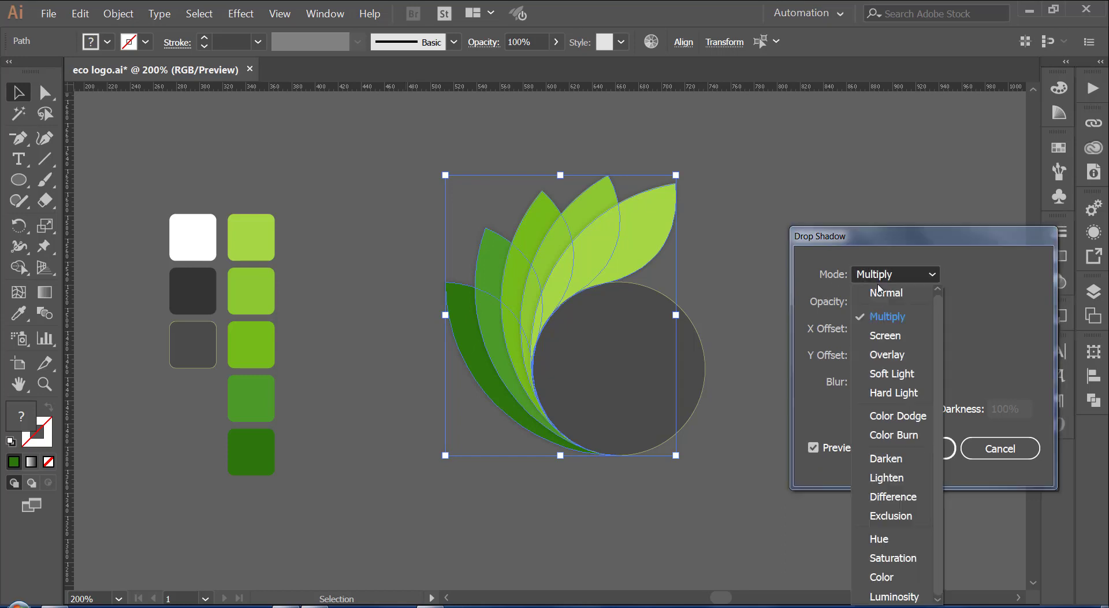
{"action": "left_click", "coordinate": [879, 319]}
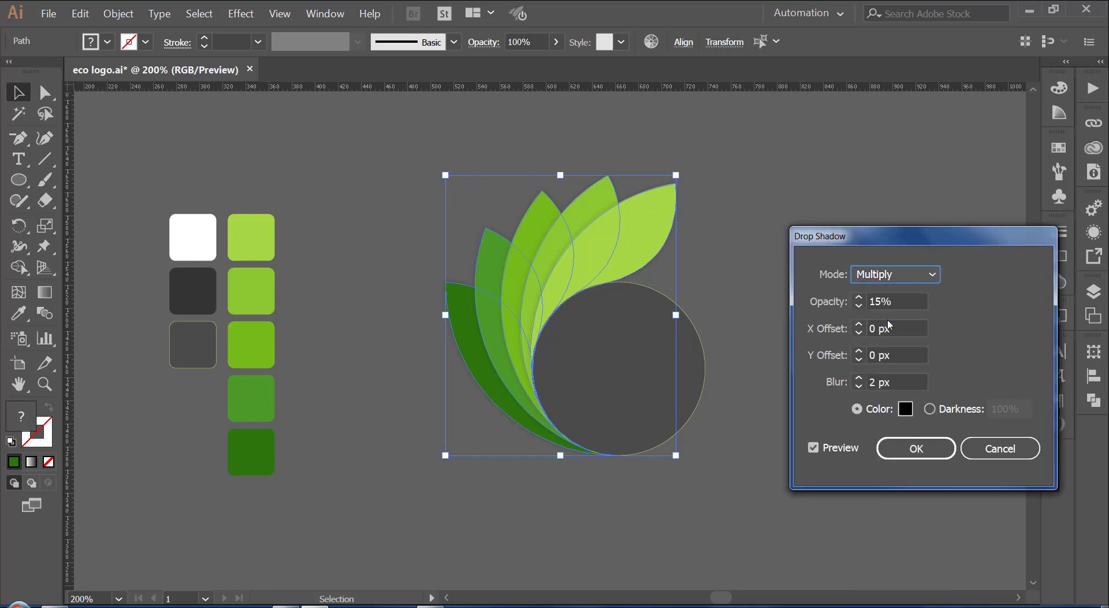
{"action": "left_click", "coordinate": [940, 450]}
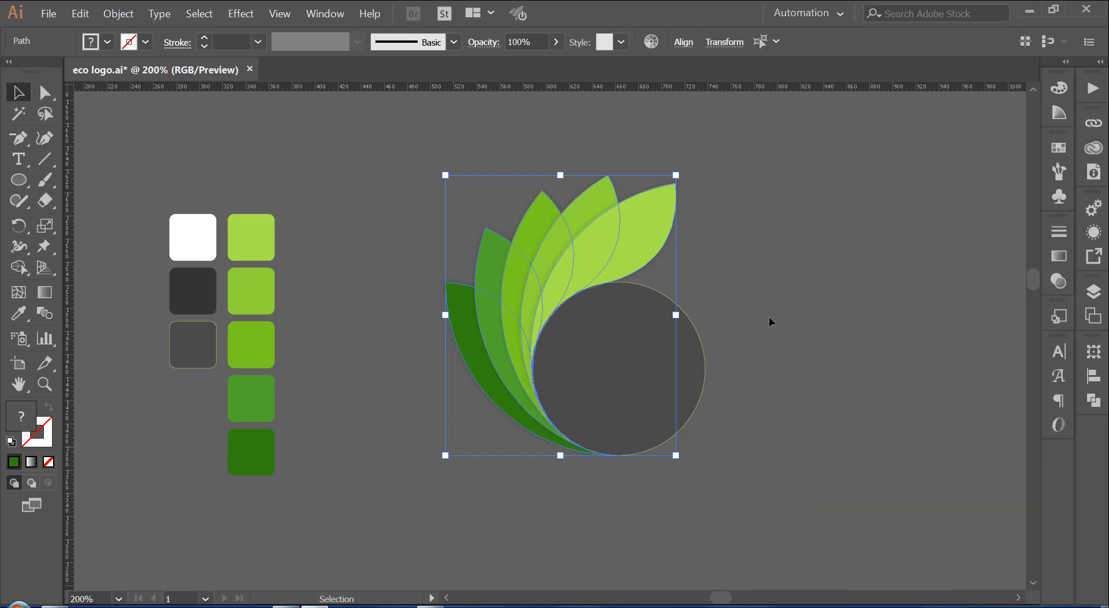
Step: Select the whole logo and drag a duplicate of it to the right
{"action": "left_click", "coordinate": [768, 313]}
{"action": "left_click_drag", "start_coordinate": [755, 159], "coordinate": [467, 480]}
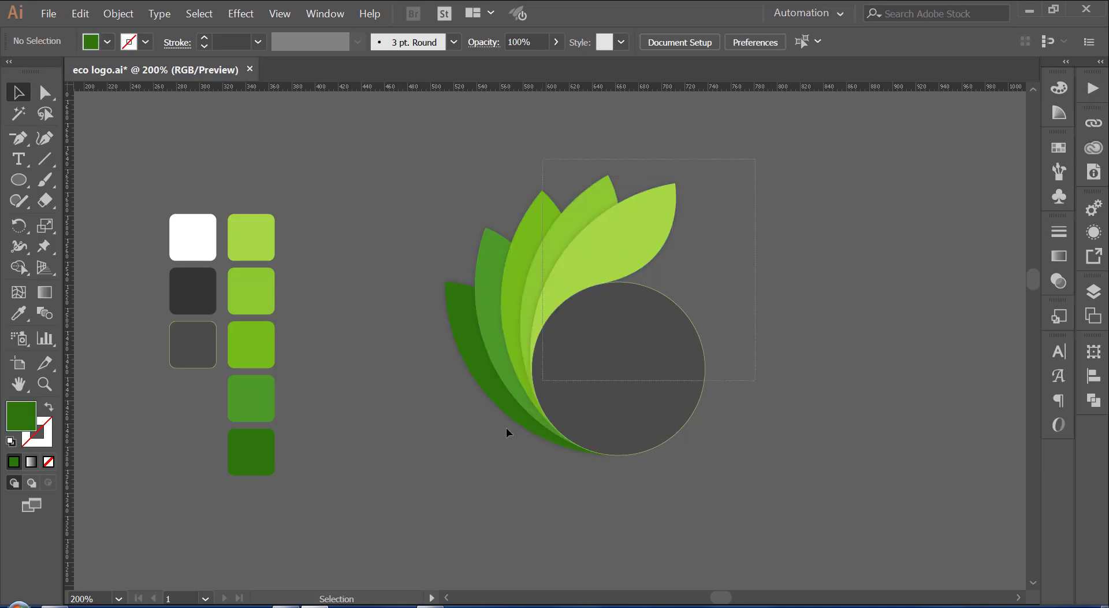
{"action": "left_click_drag", "start_coordinate": [884, 389], "coordinate": [594, 367]}
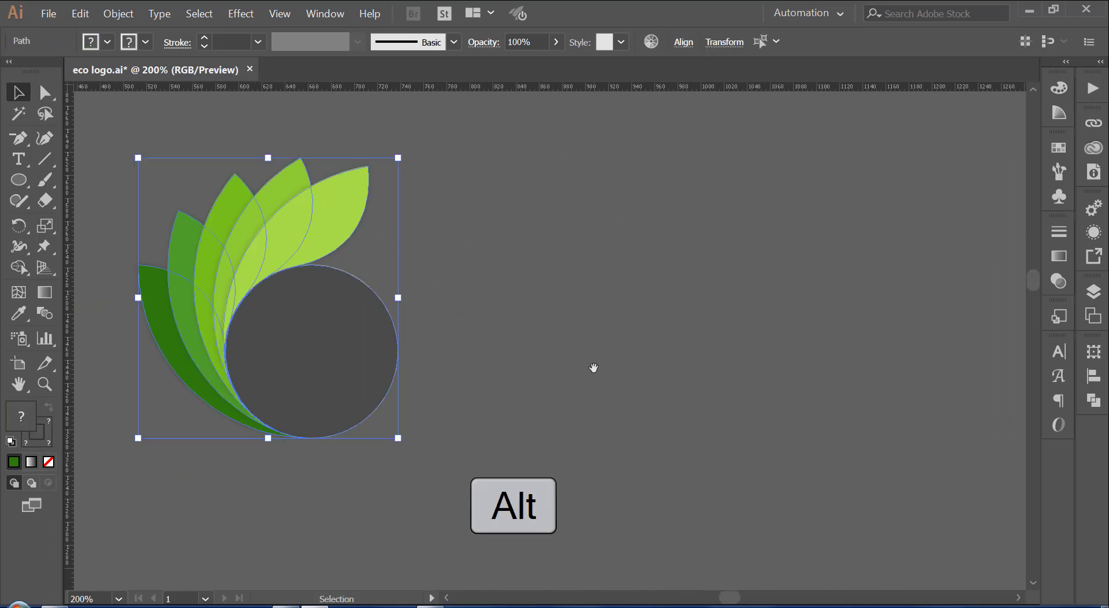
{"action": "left_click_drag", "start_coordinate": [300, 354], "coordinate": [714, 355]}
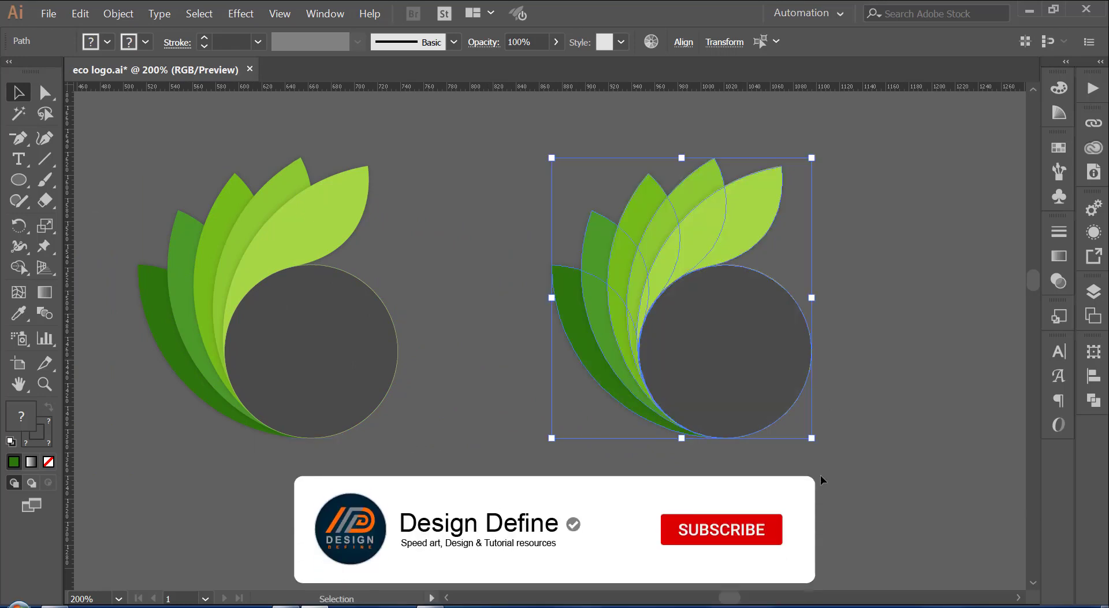
{"action": "left_click", "coordinate": [476, 197]}
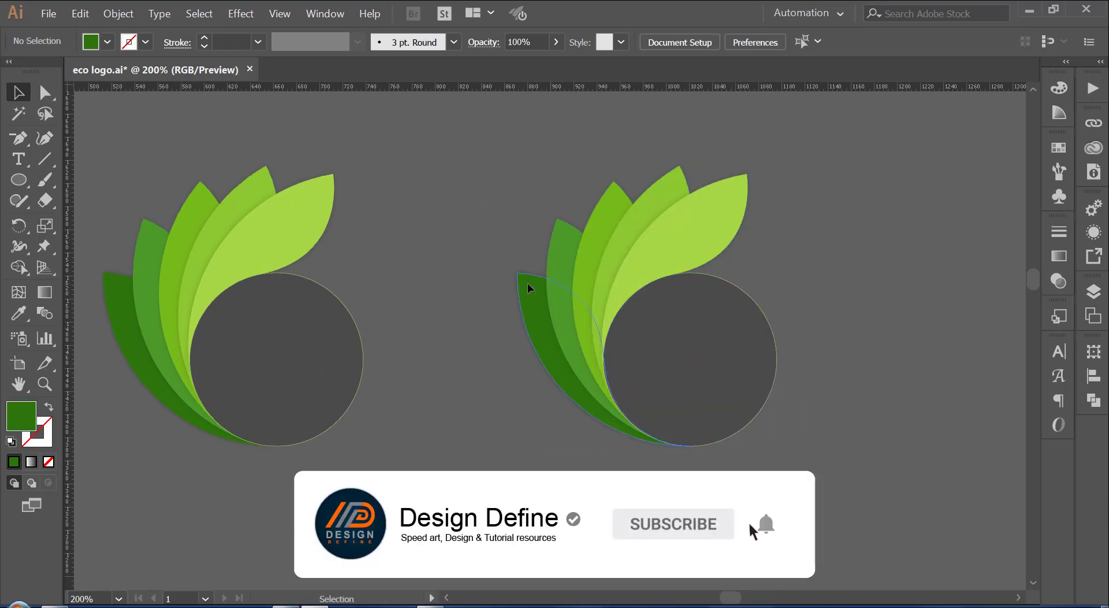
{"action": "left_click", "coordinate": [598, 286]}
Step: Set the duplicate's top leaf fill blend mode to Screen
{"action": "left_click", "coordinate": [706, 221]}
{"action": "left_click", "coordinate": [1094, 232]}
{"action": "scroll", "coordinate": [959, 277], "scroll_direction": "down", "scroll_amount": 2}
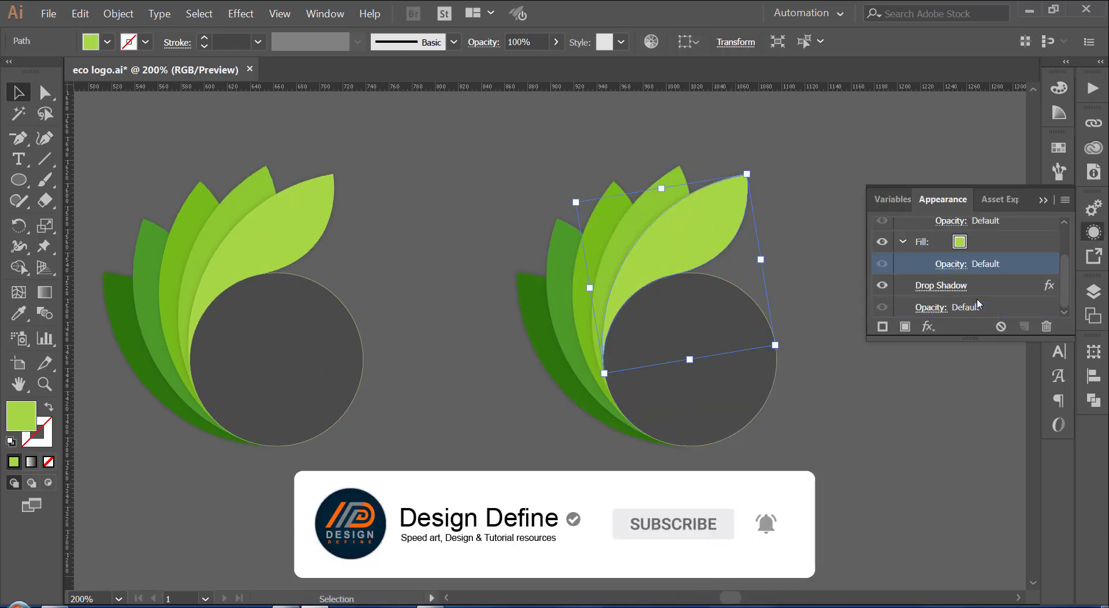
{"action": "scroll", "coordinate": [957, 289], "scroll_direction": "up", "scroll_amount": 2}
{"action": "scroll", "coordinate": [957, 289], "scroll_direction": "down", "scroll_amount": 2}
{"action": "left_click", "coordinate": [950, 263]}
{"action": "left_click", "coordinate": [812, 296]}
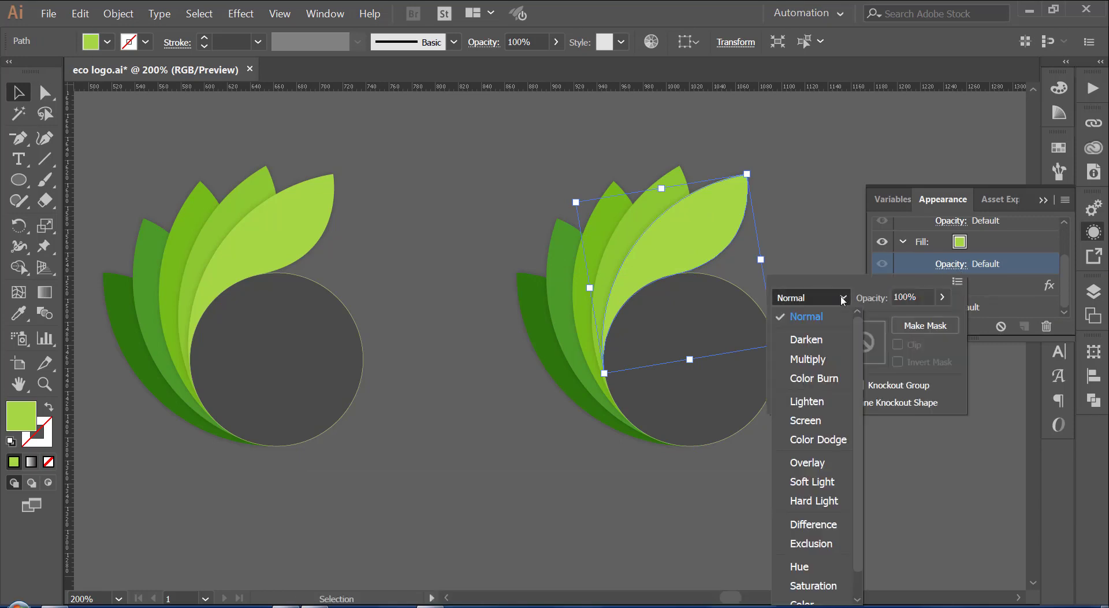
{"action": "left_click", "coordinate": [815, 423]}
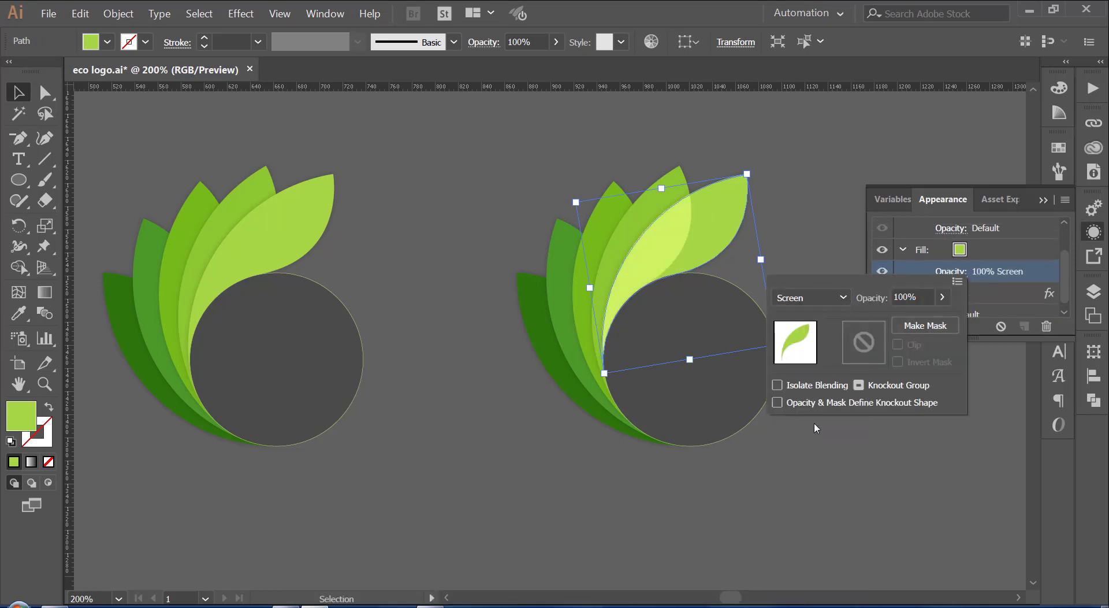
{"action": "left_click", "coordinate": [792, 123]}
Step: Set the middle leaf's fill blend mode to Screen as well
{"action": "left_click", "coordinate": [686, 162]}
{"action": "left_click", "coordinate": [1094, 232]}
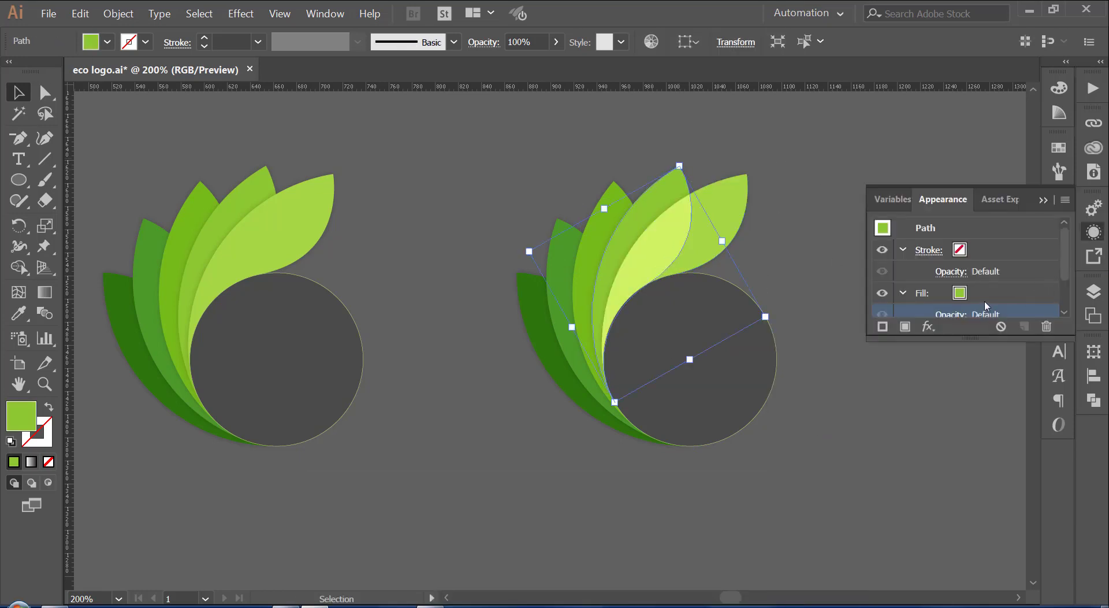
{"action": "scroll", "coordinate": [985, 306], "scroll_direction": "down", "scroll_amount": 2}
{"action": "left_click", "coordinate": [953, 265]}
{"action": "left_click", "coordinate": [811, 297]}
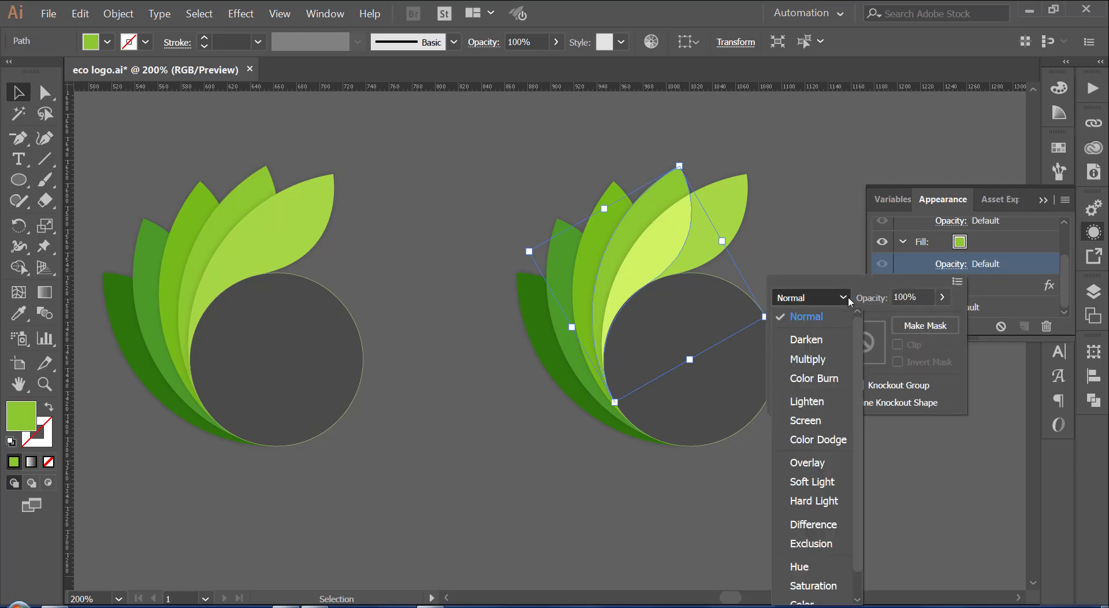
{"action": "left_click", "coordinate": [805, 420]}
{"action": "left_click", "coordinate": [778, 195]}
Step: Change the next leaf's drop shadow blend mode to Screen
{"action": "left_click", "coordinate": [614, 188]}
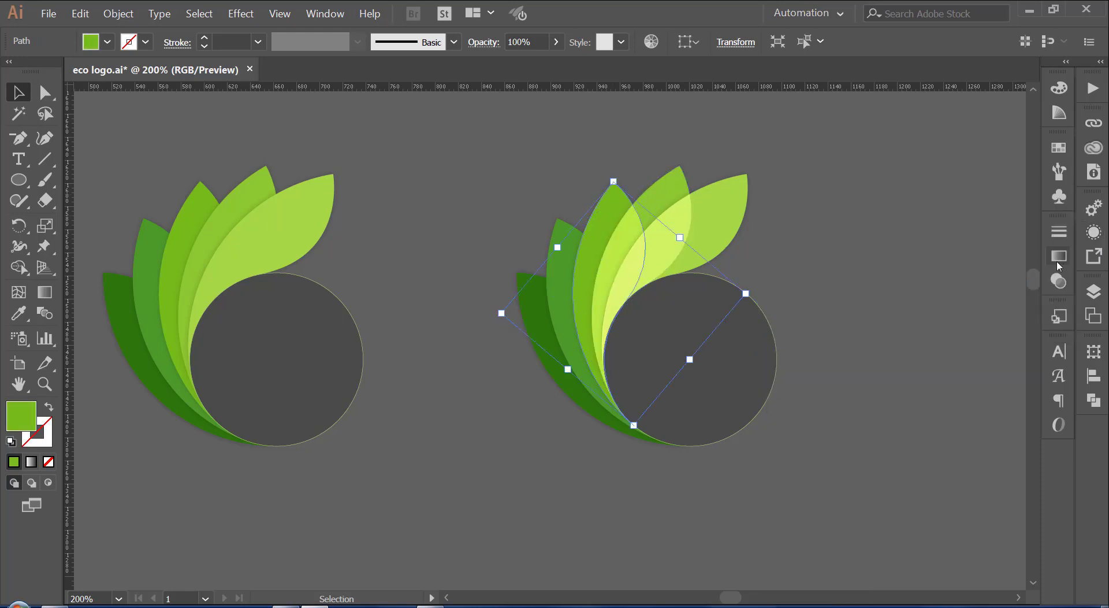
{"action": "left_click", "coordinate": [1093, 232]}
{"action": "left_click", "coordinate": [927, 295]}
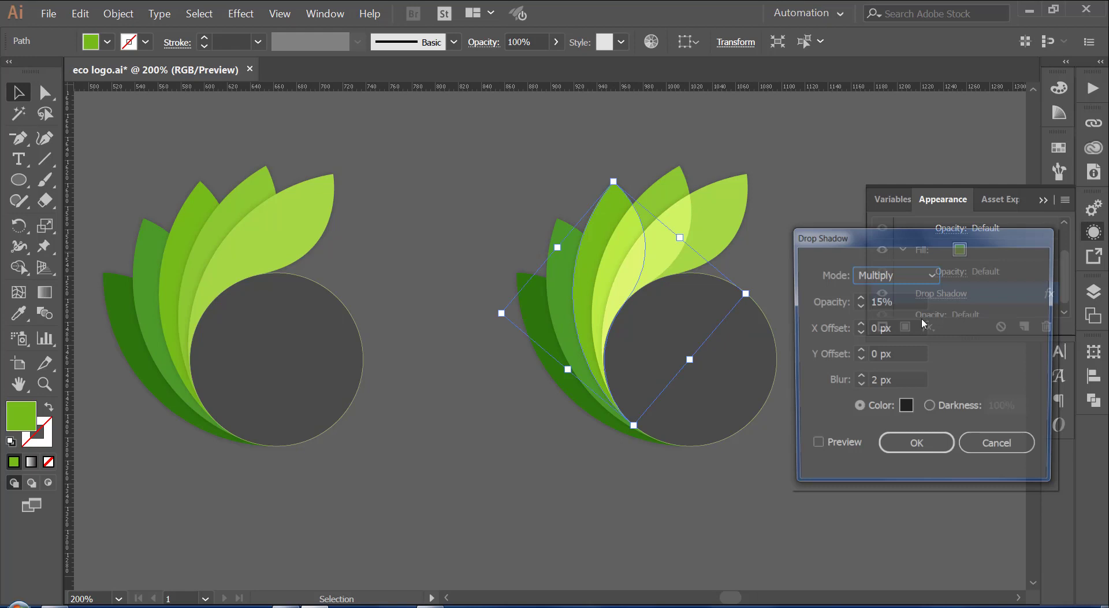
{"action": "left_click", "coordinate": [919, 275]}
{"action": "left_click", "coordinate": [897, 342]}
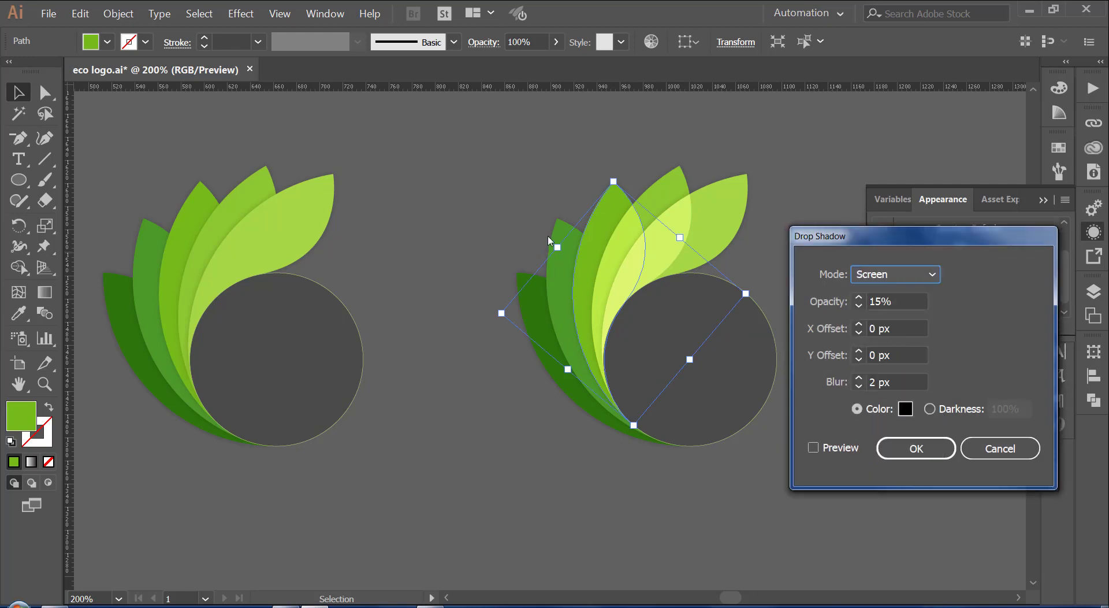
{"action": "key", "text": "Return"}
{"action": "left_click", "coordinate": [529, 215]}
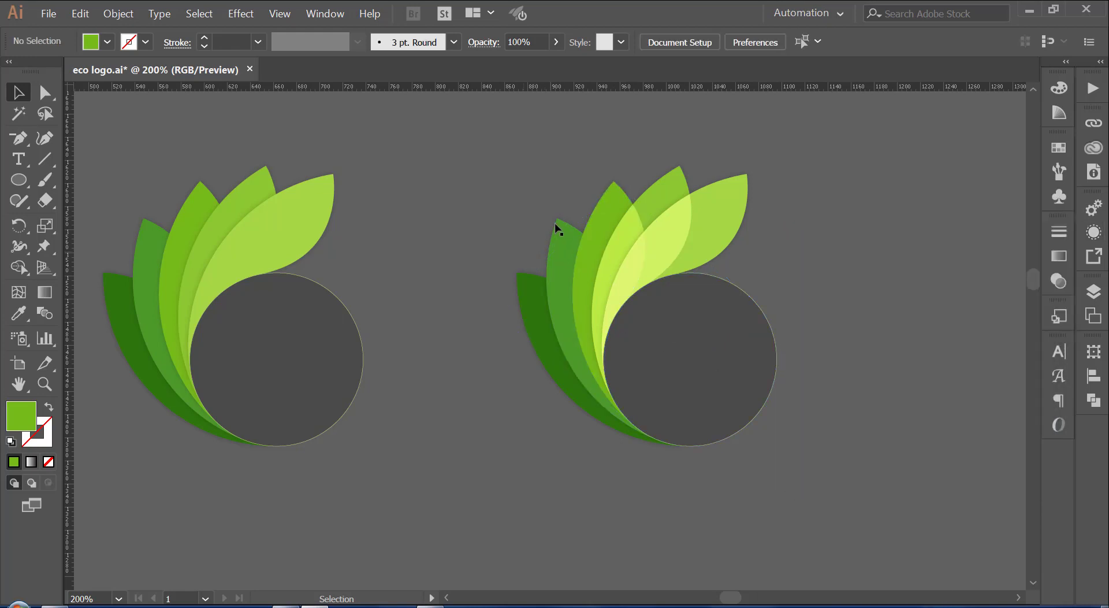
Step: Switch the medium green leaf's fill blend mode to Screen
{"action": "left_click", "coordinate": [1093, 231]}
{"action": "scroll", "coordinate": [965, 271], "scroll_direction": "down", "scroll_amount": 2}
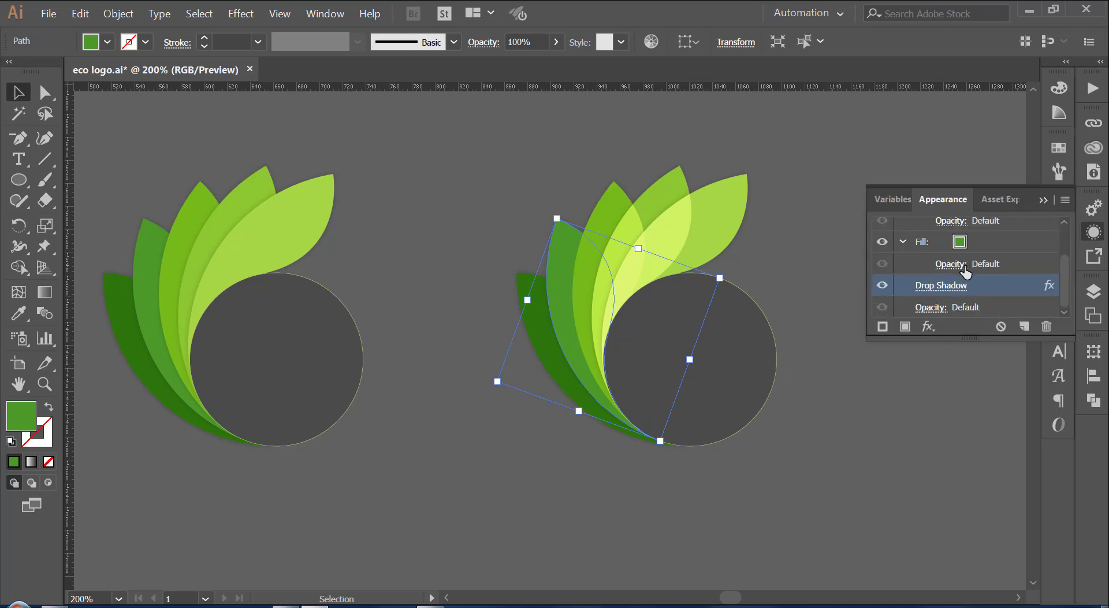
{"action": "left_click", "coordinate": [950, 261]}
{"action": "left_click", "coordinate": [810, 297]}
{"action": "left_click", "coordinate": [826, 427]}
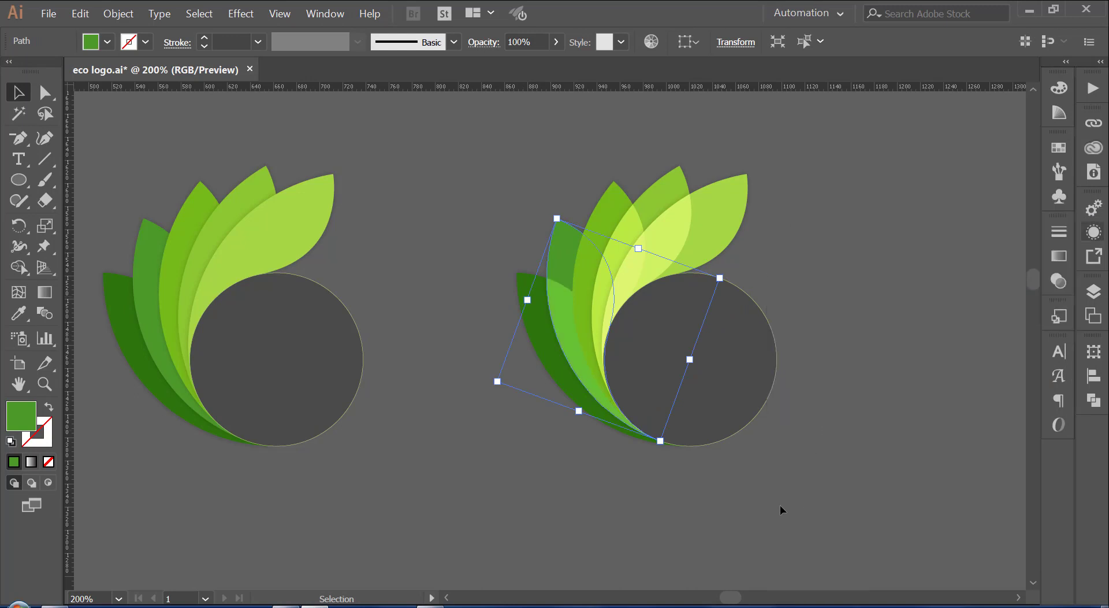
{"action": "left_click", "coordinate": [445, 252]}
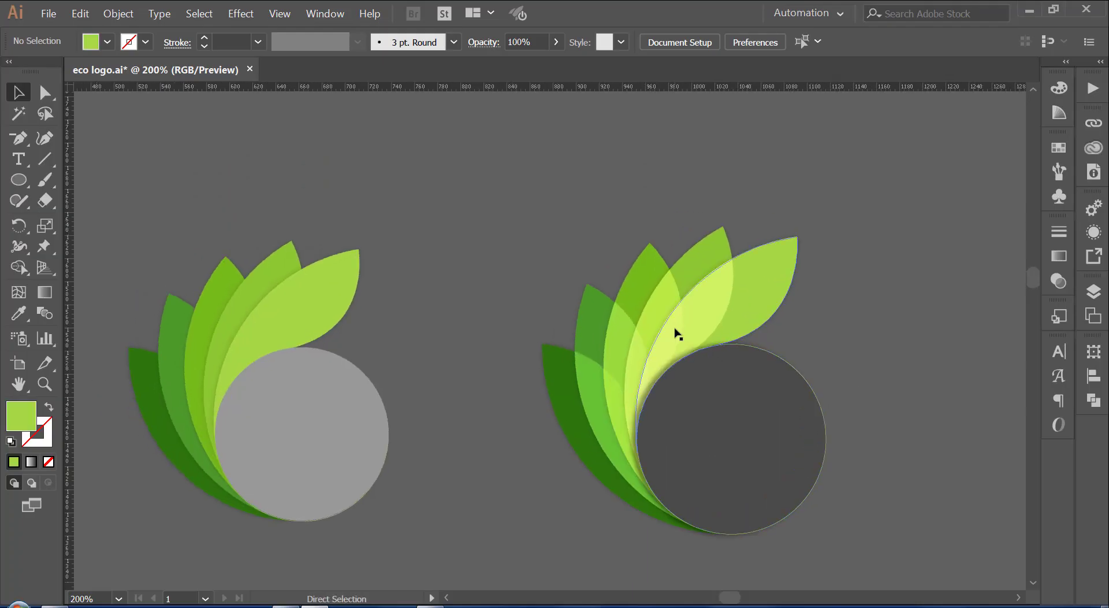
Step: Eyedrop the right logo's dark grey onto the left logo's circle
{"action": "key", "text": "ctrl+minus"}
{"action": "left_click", "coordinate": [414, 399]}
{"action": "left_click", "coordinate": [18, 314]}
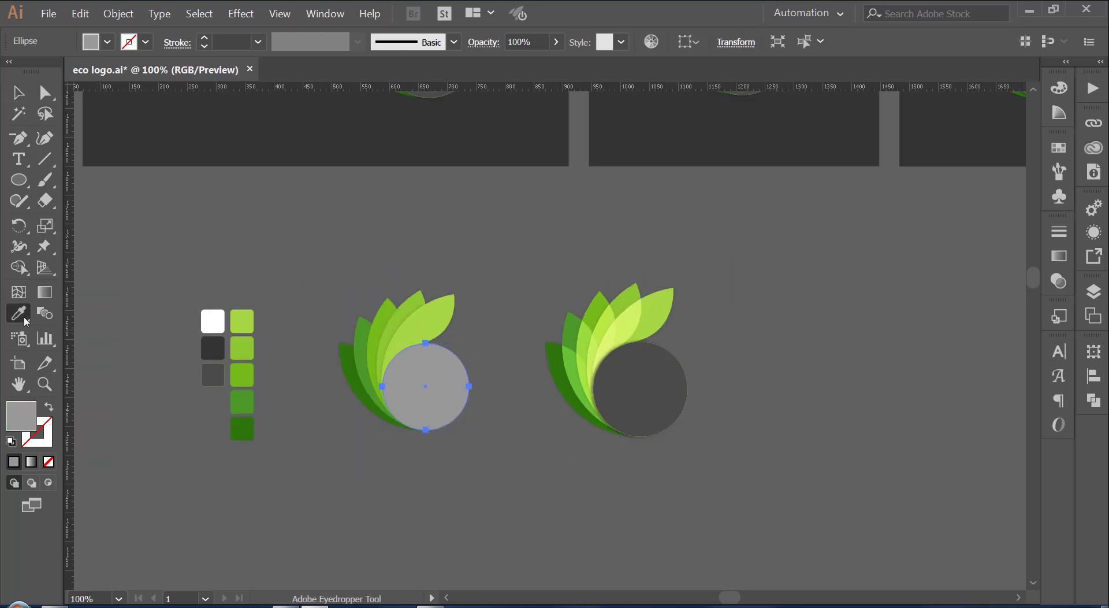
{"action": "left_click", "coordinate": [674, 386]}
Step: Zoom and pan to compare the two logos side by side
{"action": "key", "text": "v"}
{"action": "left_click", "coordinate": [248, 435]}
{"action": "left_click", "coordinate": [886, 416]}
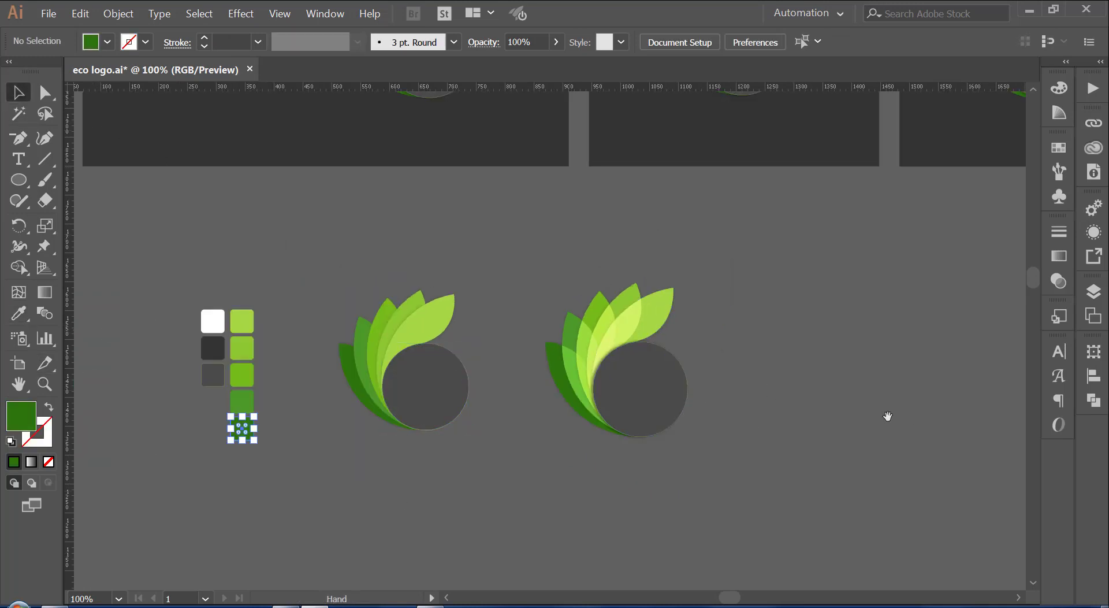
{"action": "left_click_drag", "start_coordinate": [456, 342], "coordinate": [475, 433]}
{"action": "left_click", "coordinate": [475, 433]}
{"action": "left_click", "coordinate": [610, 380]}
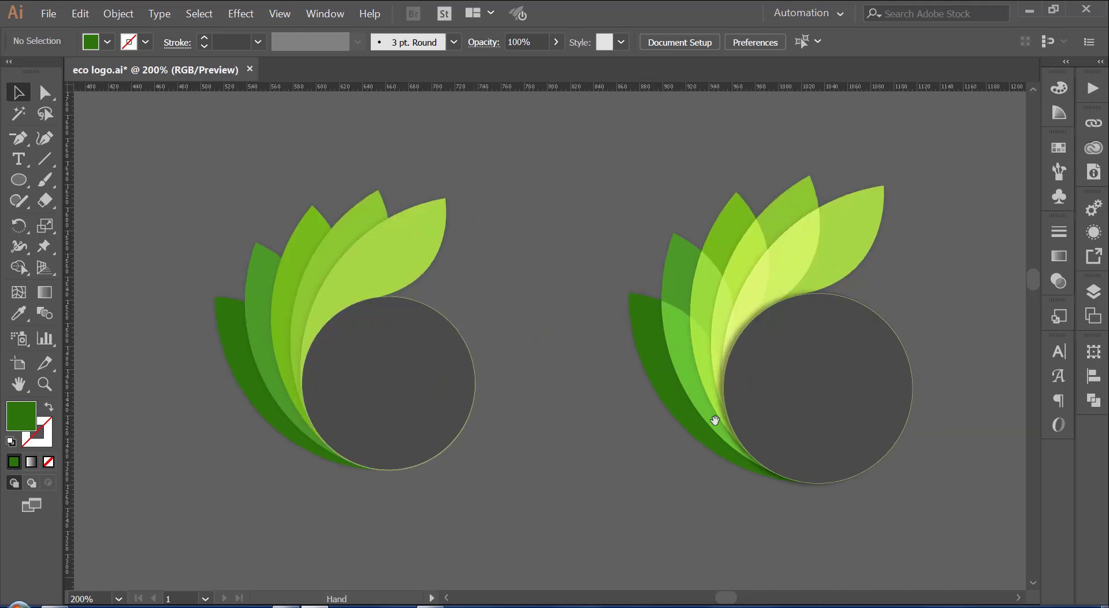
{"action": "left_click_drag", "start_coordinate": [713, 422], "coordinate": [635, 416]}
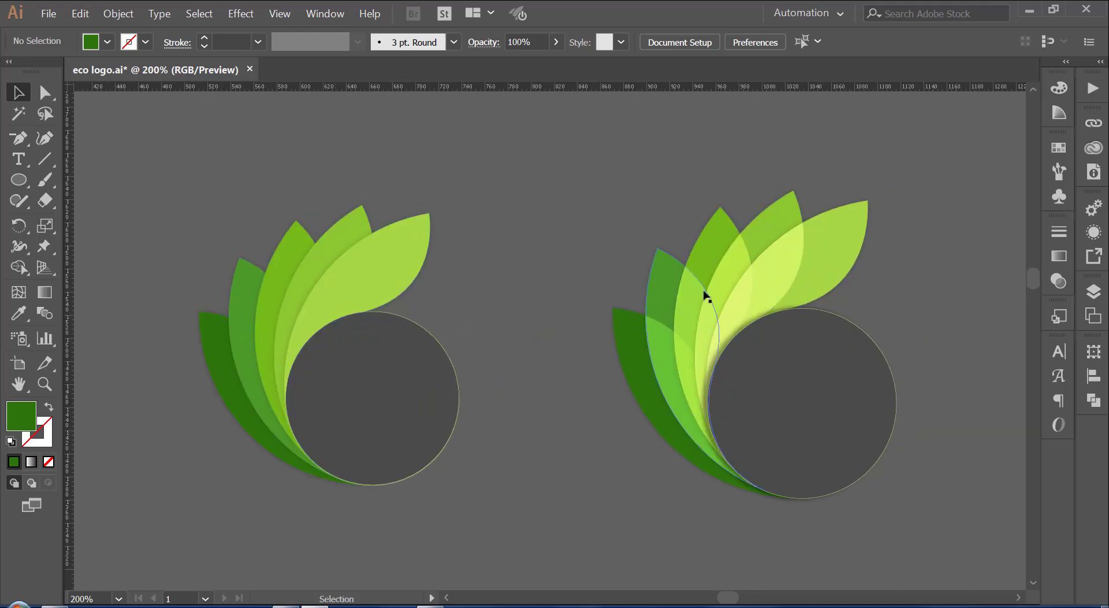
{"action": "left_click_drag", "start_coordinate": [671, 139], "coordinate": [599, 238]}
{"action": "key", "text": "ctrl+minus"}
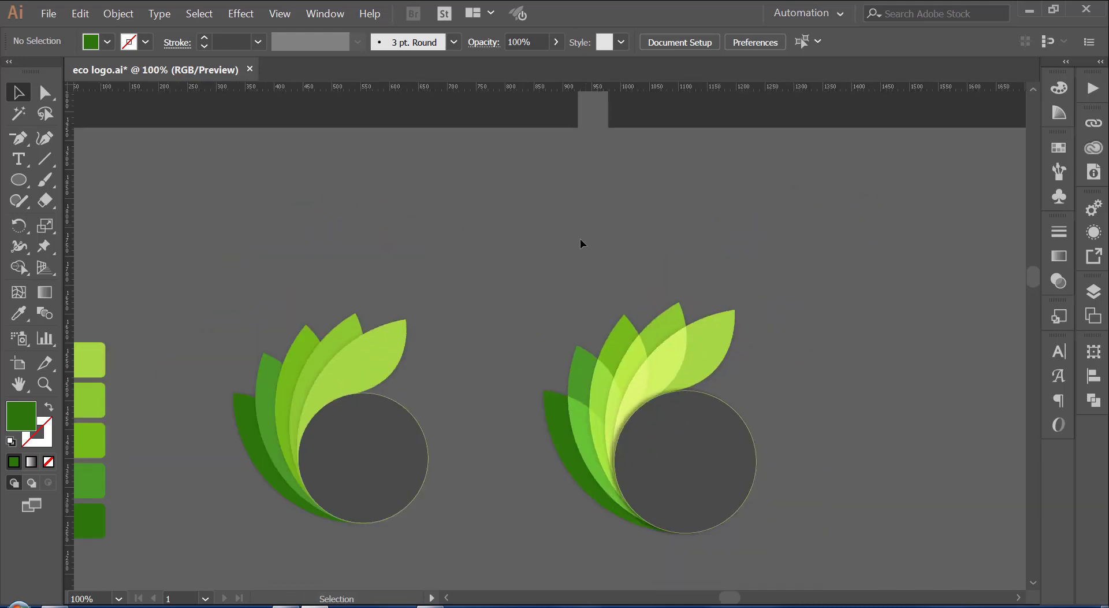
{"action": "scroll", "coordinate": [680, 280], "scroll_direction": "up", "scroll_amount": 2}
{"action": "left_click_drag", "start_coordinate": [682, 273], "coordinate": [684, 262]}
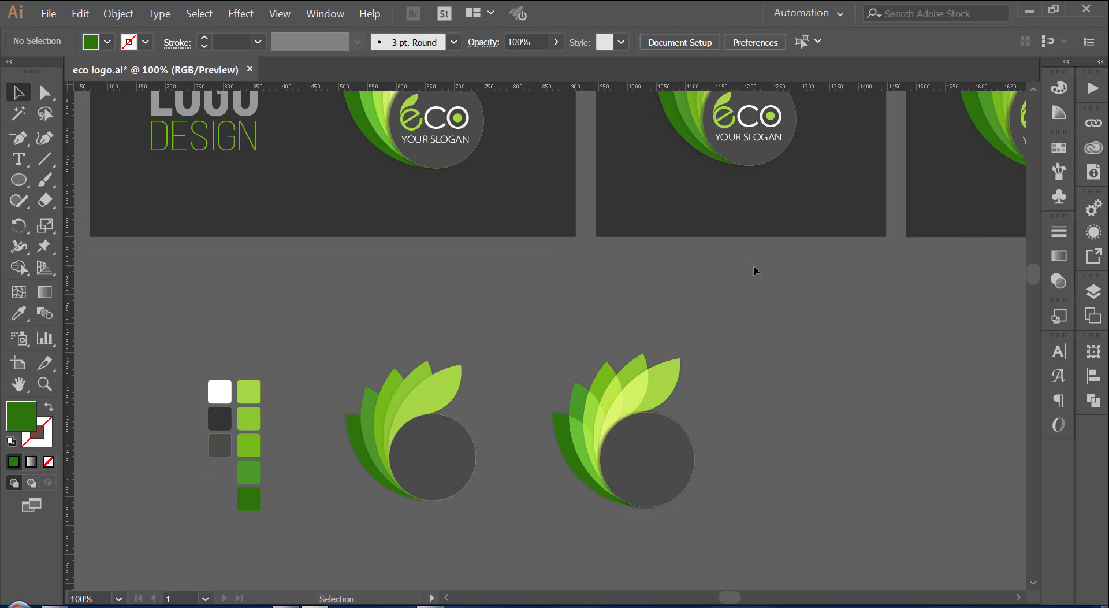
Step: Set the type character settings to Century Gothic at 68 pt
{"action": "left_click", "coordinate": [18, 159]}
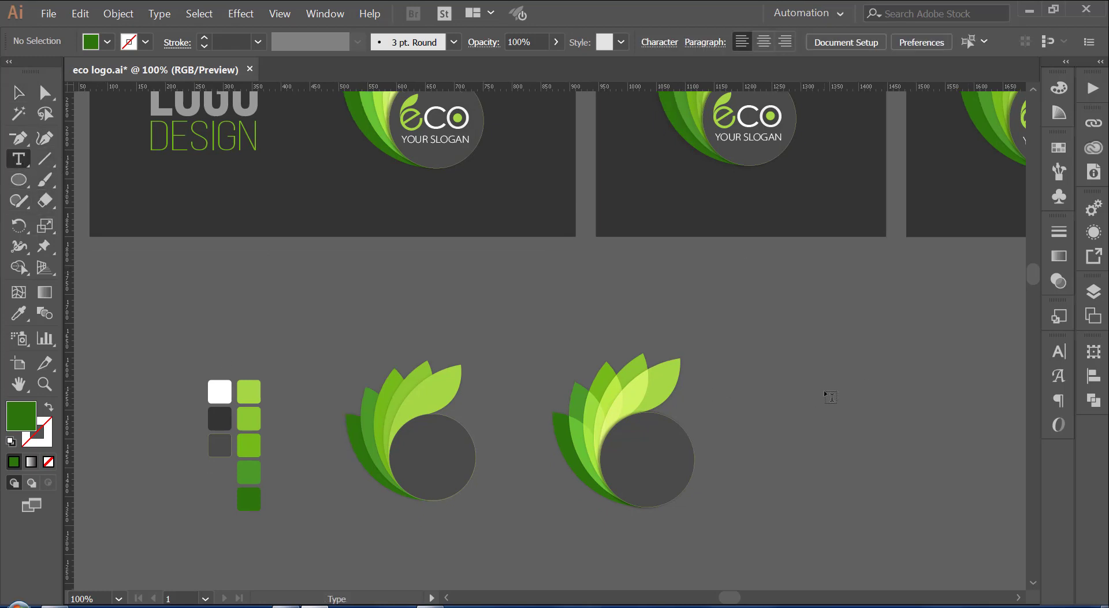
{"action": "left_click", "coordinate": [1058, 350]}
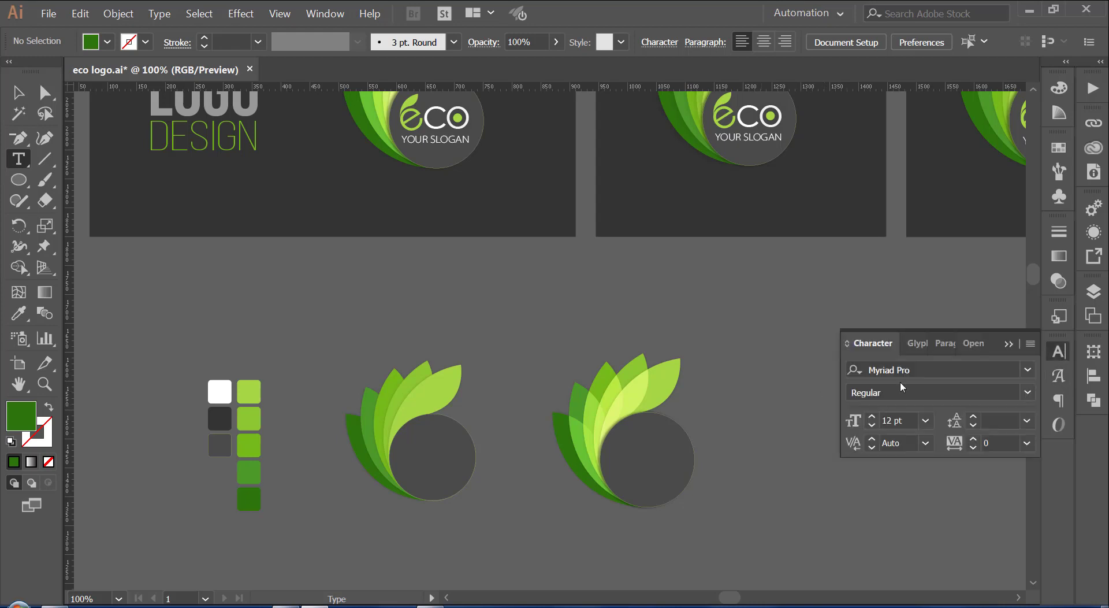
{"action": "left_click", "coordinate": [915, 370]}
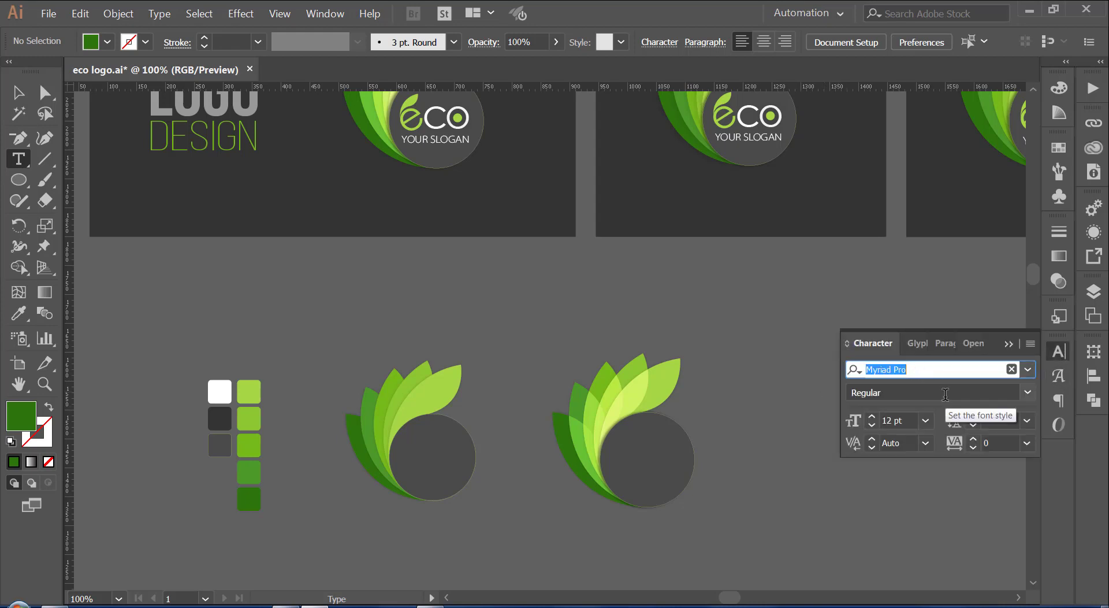
{"action": "type", "text": "cen"}
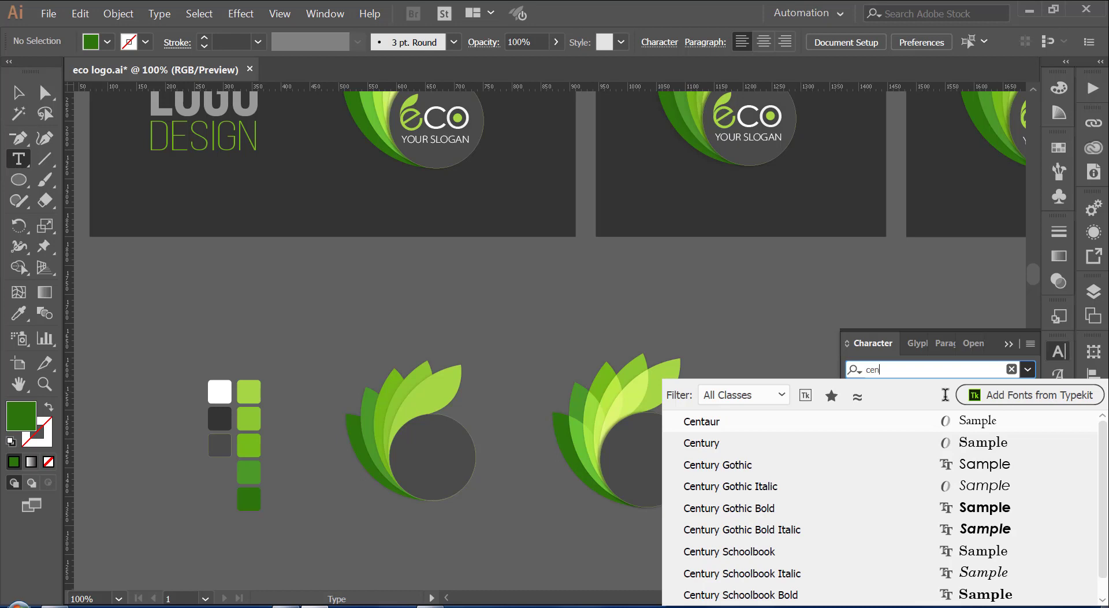
{"action": "left_click", "coordinate": [782, 475]}
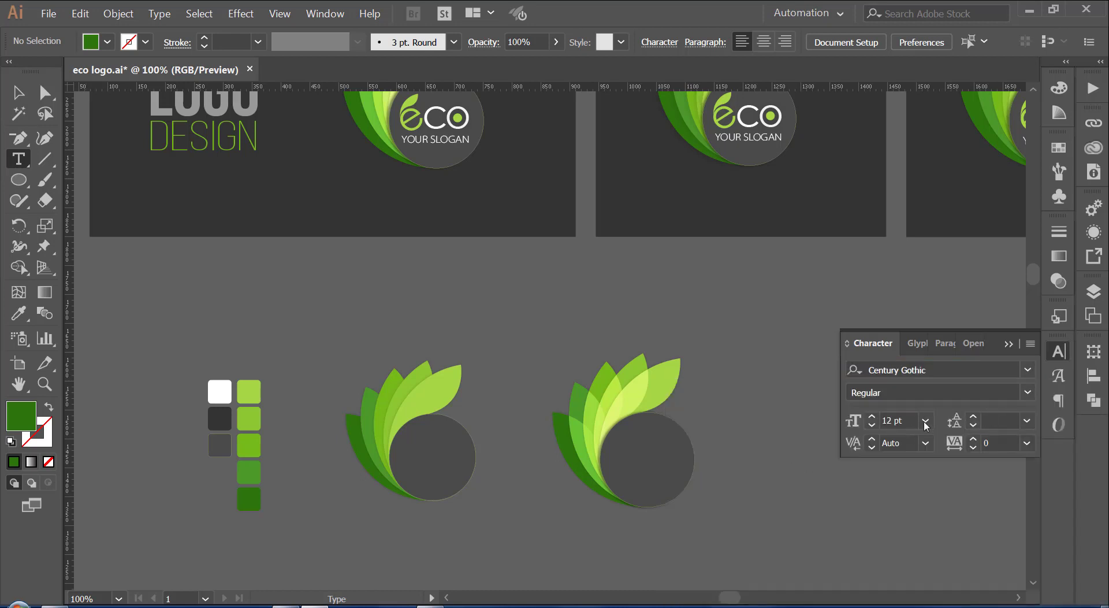
{"action": "left_click_drag", "start_coordinate": [902, 421], "coordinate": [886, 422]}
{"action": "key", "text": "Escape"}
{"action": "type", "text": "68"}
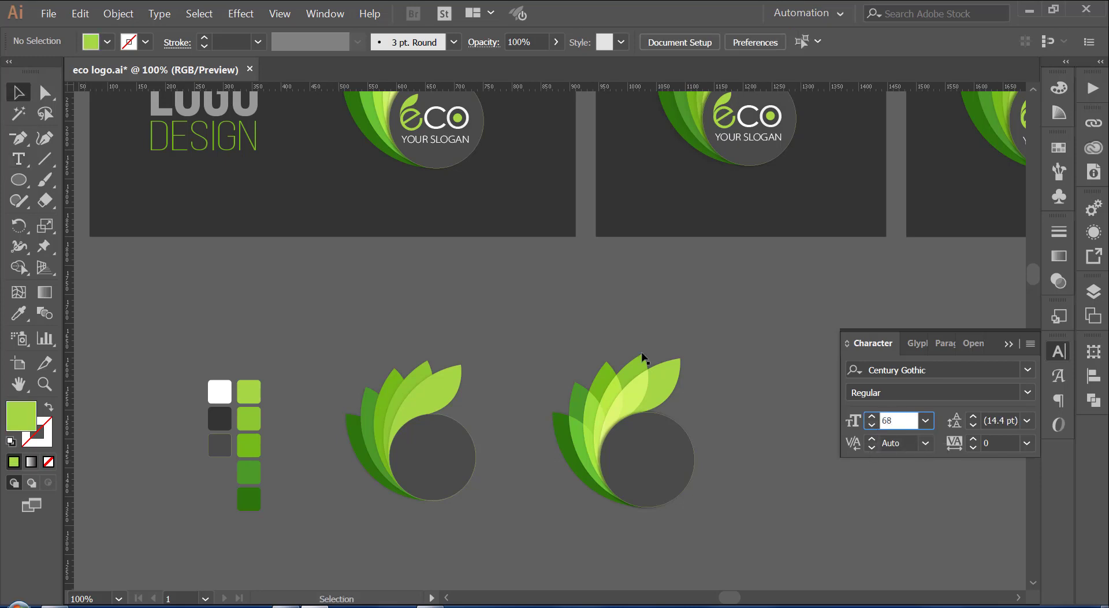
{"action": "left_click", "coordinate": [769, 388]}
Step: Type 'eco' to the right of the two leaf logos
{"action": "key", "text": "t"}
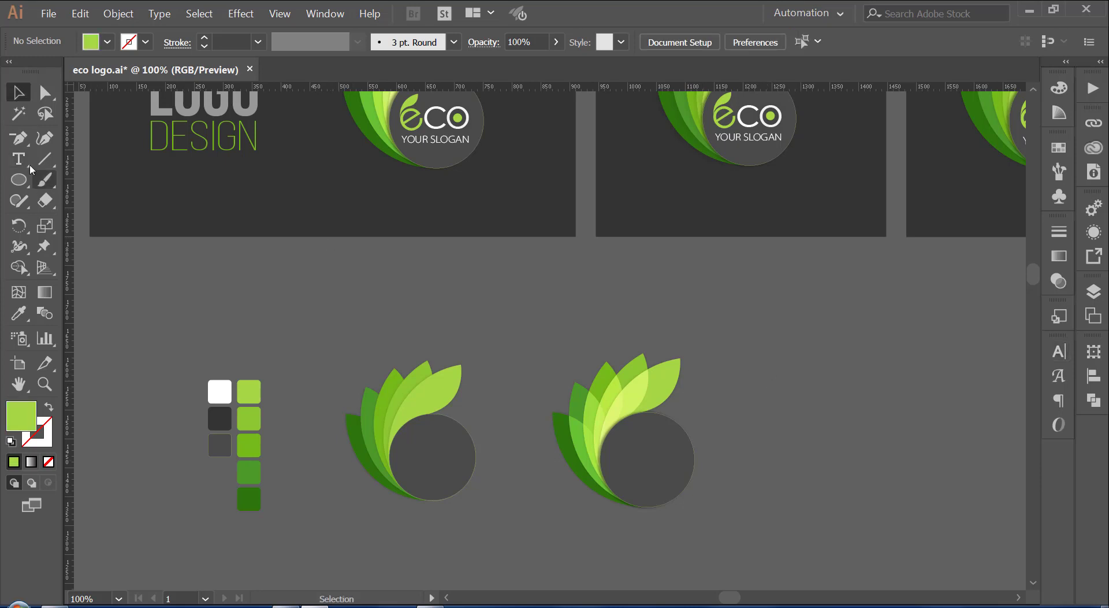
{"action": "left_click", "coordinate": [784, 404]}
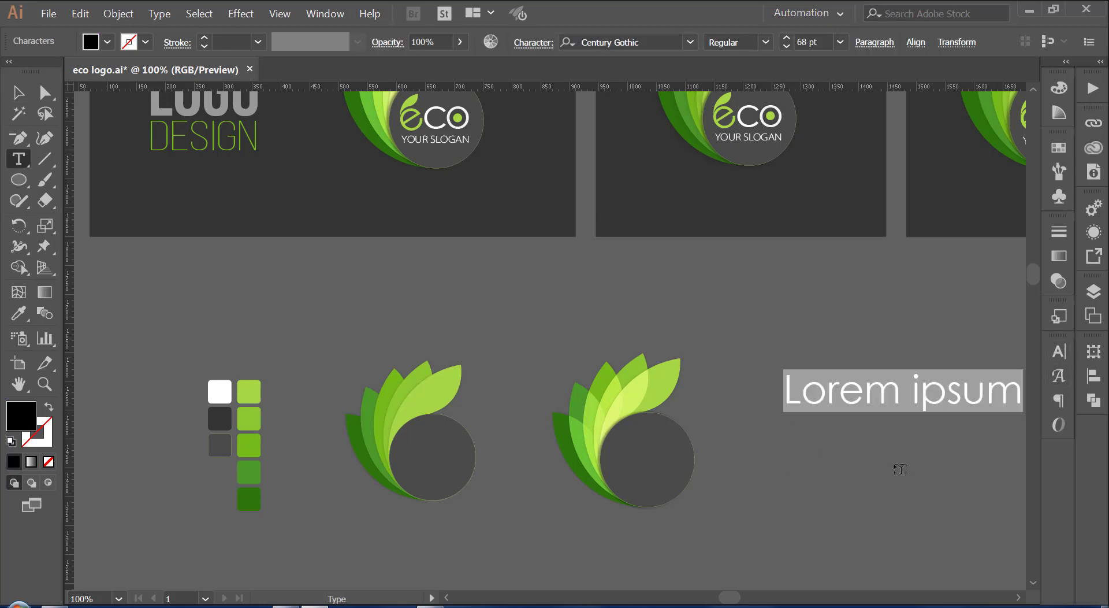
{"action": "type", "text": "eco"}
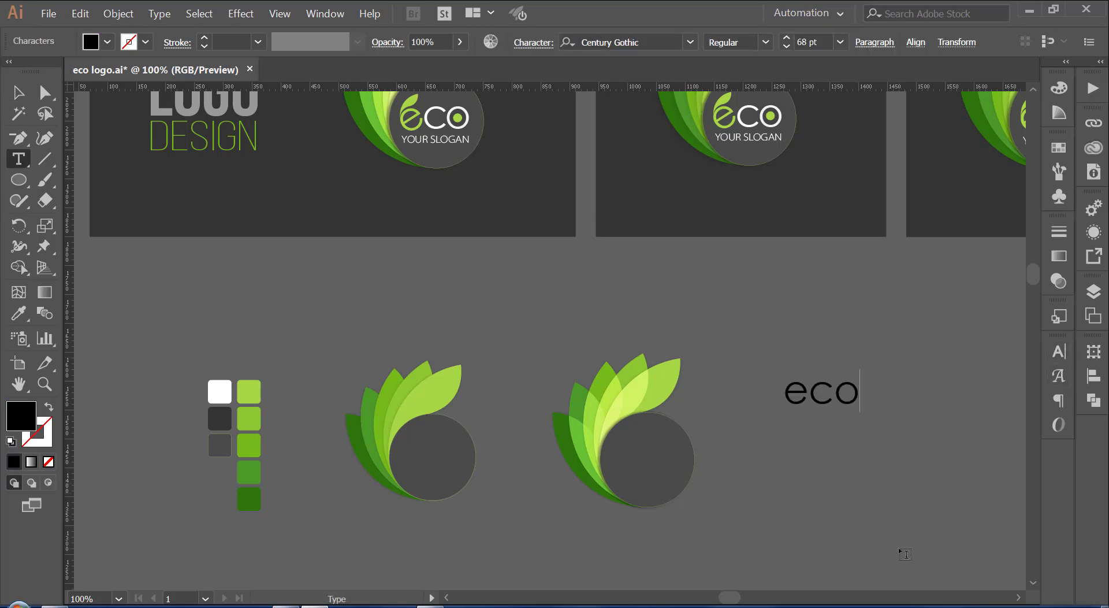
{"action": "key", "text": "Escape"}
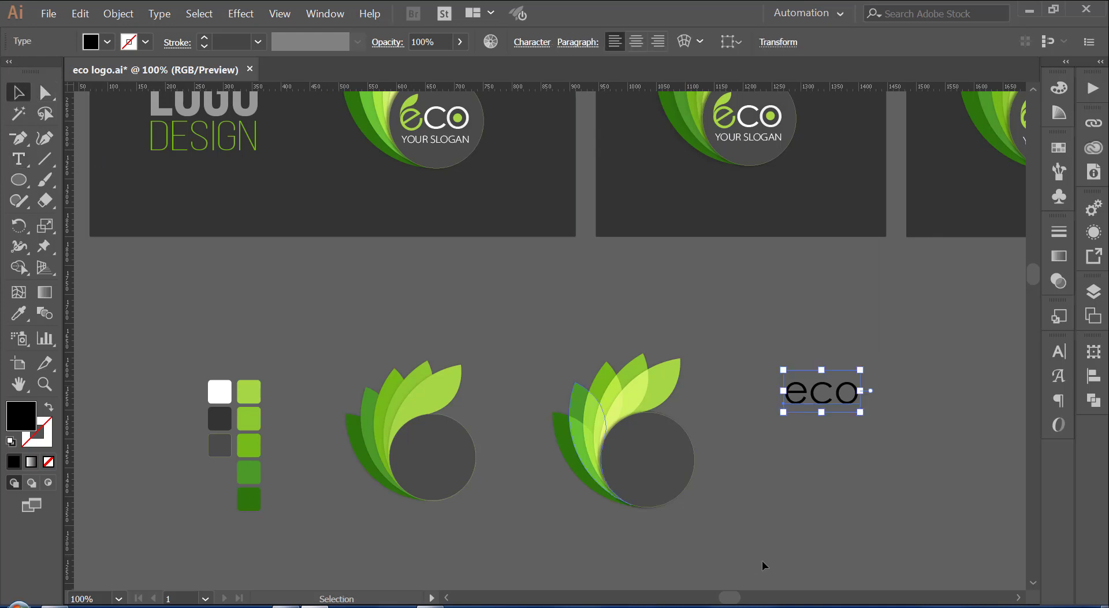
{"action": "scroll", "coordinate": [761, 560], "scroll_direction": "down", "scroll_amount": 1}
{"action": "left_click_drag", "start_coordinate": [956, 386], "coordinate": [880, 407]}
{"action": "scroll", "coordinate": [807, 526], "scroll_direction": "up", "scroll_amount": 1}
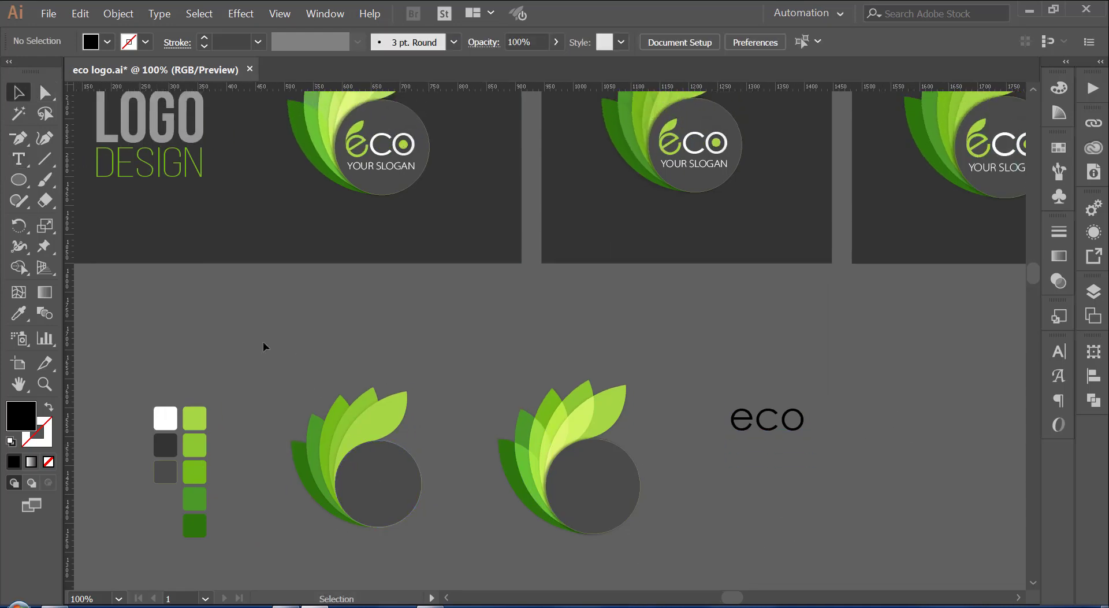
Step: Reposition the two logos and the eco text on the artboard
{"action": "left_click_drag", "start_coordinate": [783, 586], "coordinate": [271, 370]}
{"action": "mouse_move", "coordinate": [570, 478]}
{"action": "left_mouse_down"}
{"action": "mouse_move", "coordinate": [549, 402]}
{"action": "mouse_move", "coordinate": [607, 450]}
{"action": "mouse_move", "coordinate": [591, 471]}
{"action": "left_mouse_up"}
{"action": "left_click", "coordinate": [782, 505]}
{"action": "mouse_move", "coordinate": [735, 410]}
{"action": "left_mouse_down"}
{"action": "mouse_move", "coordinate": [758, 450]}
{"action": "mouse_move", "coordinate": [731, 445]}
{"action": "mouse_move", "coordinate": [695, 412]}
{"action": "left_mouse_up"}
Step: Split 'eco' into a 'co' text and a separate lone 'e'
{"action": "double_click", "coordinate": [758, 450]}
{"action": "key", "text": "BackSpace"}
{"action": "key", "text": "Escape"}
{"action": "double_click", "coordinate": [695, 403]}
{"action": "key", "text": "ctrl+a"}
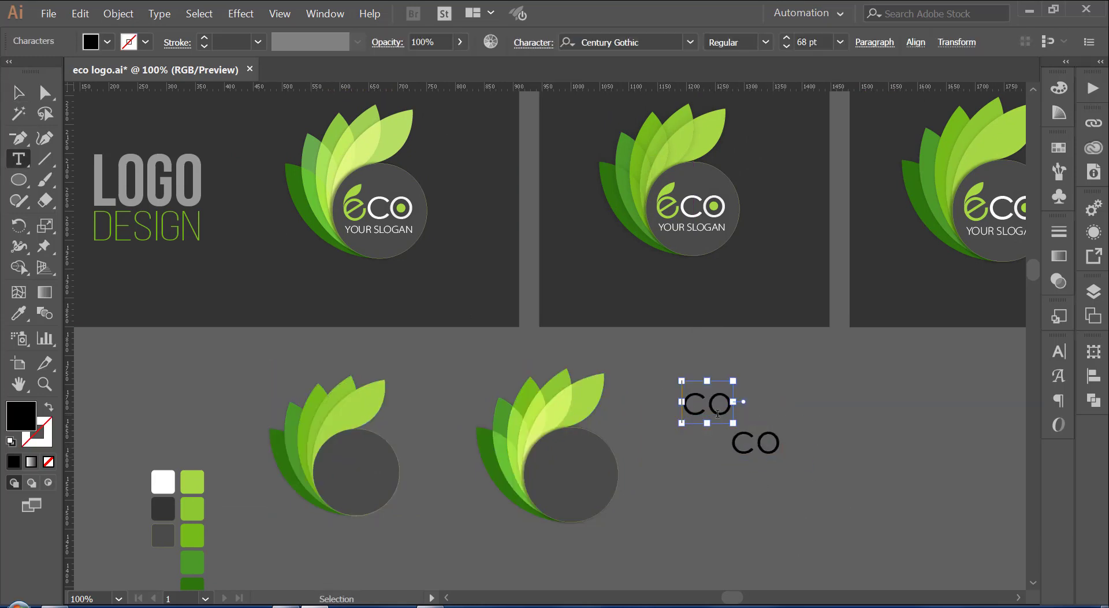
{"action": "type", "text": "e"}
{"action": "key", "text": "Escape"}
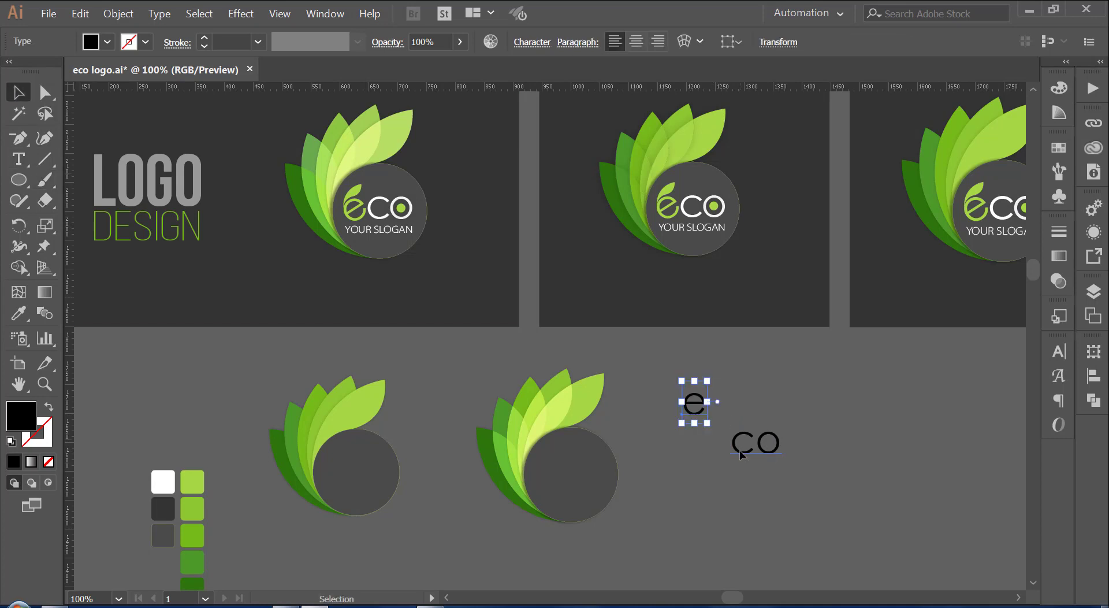
Step: Separate the 'o' from 'c' as its own text object placed beside the c
{"action": "double_click", "coordinate": [742, 445]}
{"action": "left_click_drag", "start_coordinate": [752, 445], "coordinate": [786, 445]}
{"action": "key", "text": "BackSpace"}
{"action": "key", "text": "Escape"}
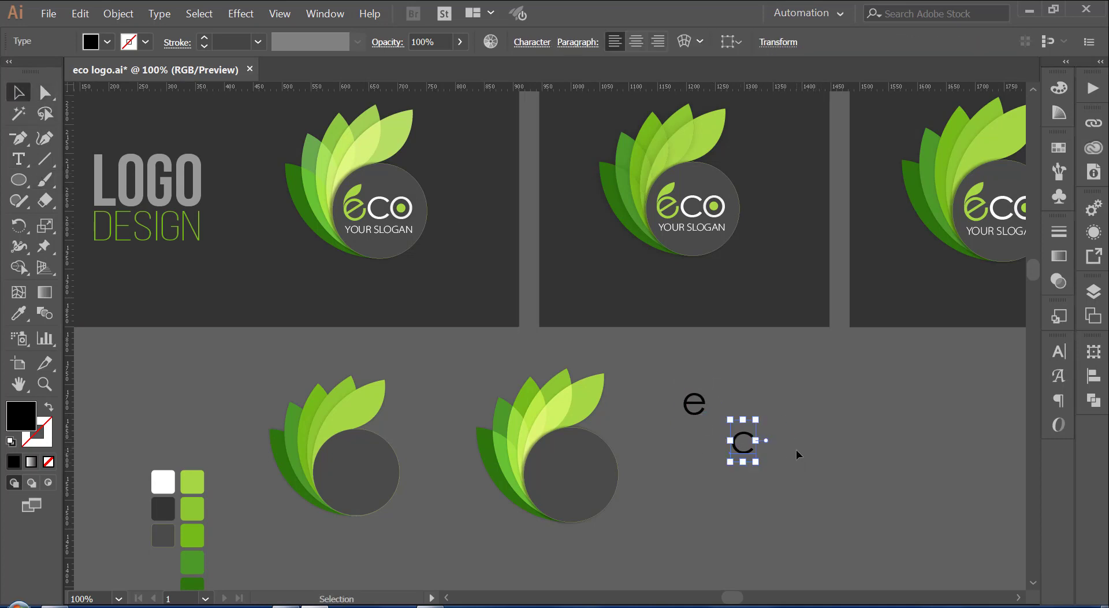
{"action": "left_click", "coordinate": [797, 454]}
{"action": "key", "text": "ctrl+v"}
{"action": "left_click_drag", "start_coordinate": [537, 341], "coordinate": [789, 437]}
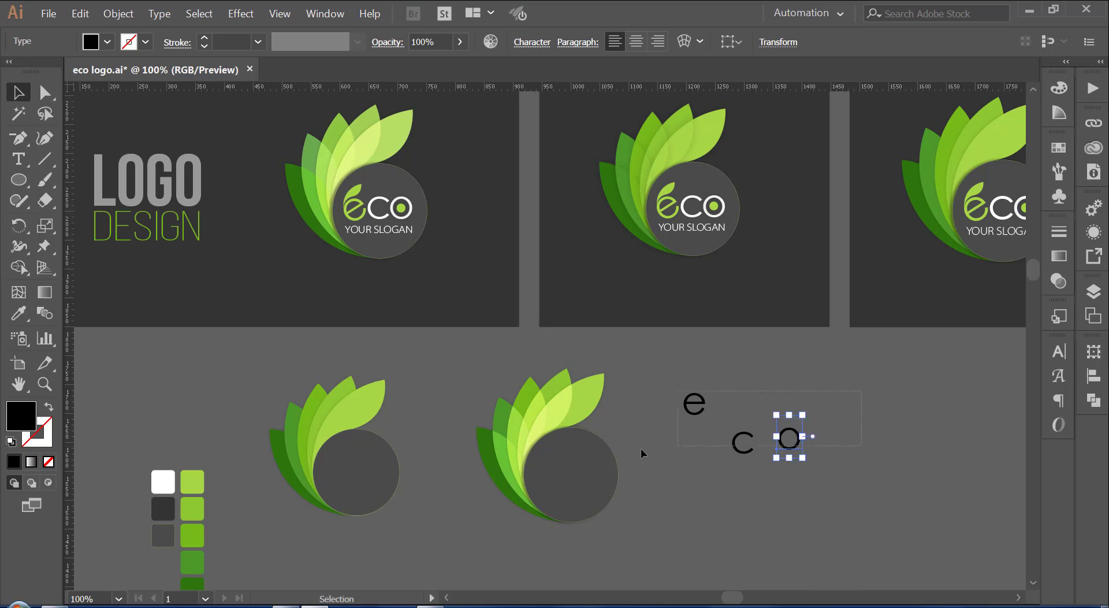
Step: Bottom-align the e, c and o, then nudge the o closer to the c
{"action": "left_click_drag", "start_coordinate": [641, 453], "coordinate": [821, 393]}
{"action": "left_click", "coordinate": [1094, 376]}
{"action": "left_click", "coordinate": [1059, 389]}
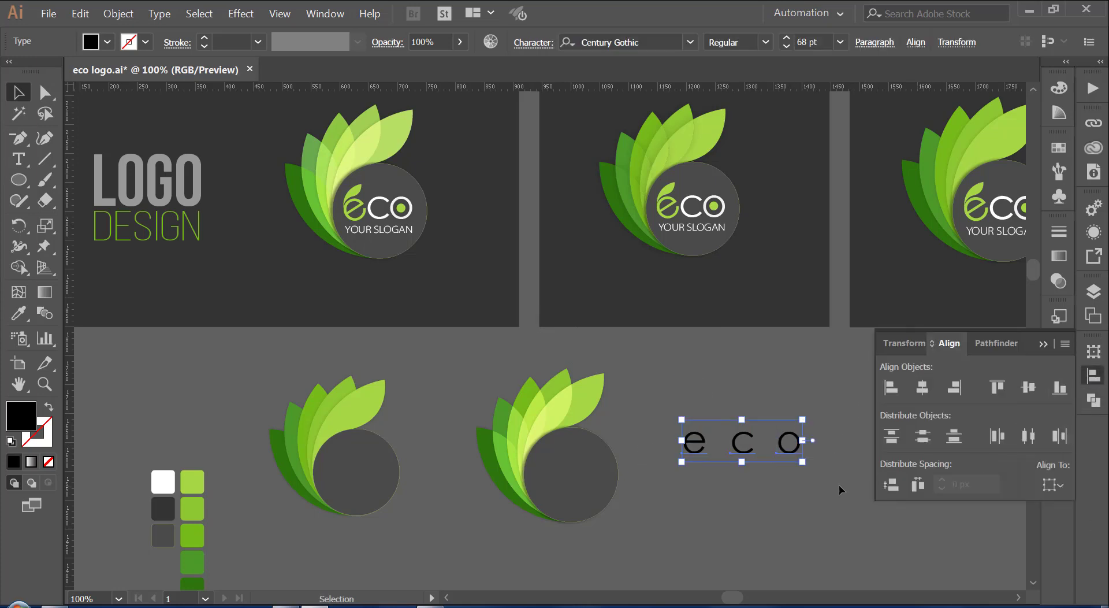
{"action": "left_click", "coordinate": [766, 480]}
{"action": "left_click", "coordinate": [693, 442]}
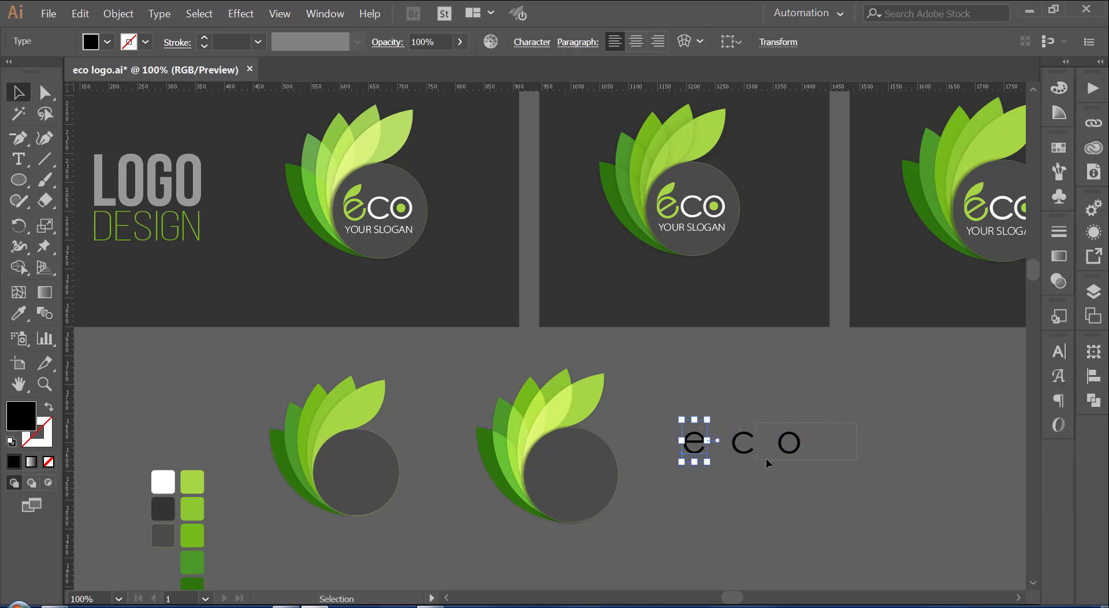
{"action": "left_click", "coordinate": [789, 444]}
{"action": "key", "text": "shift+Left"}
{"action": "key", "text": "shift+Left"}
{"action": "key", "text": "shift+Left"}
{"action": "key", "text": "shift+Left"}
{"action": "left_click", "coordinate": [750, 457]}
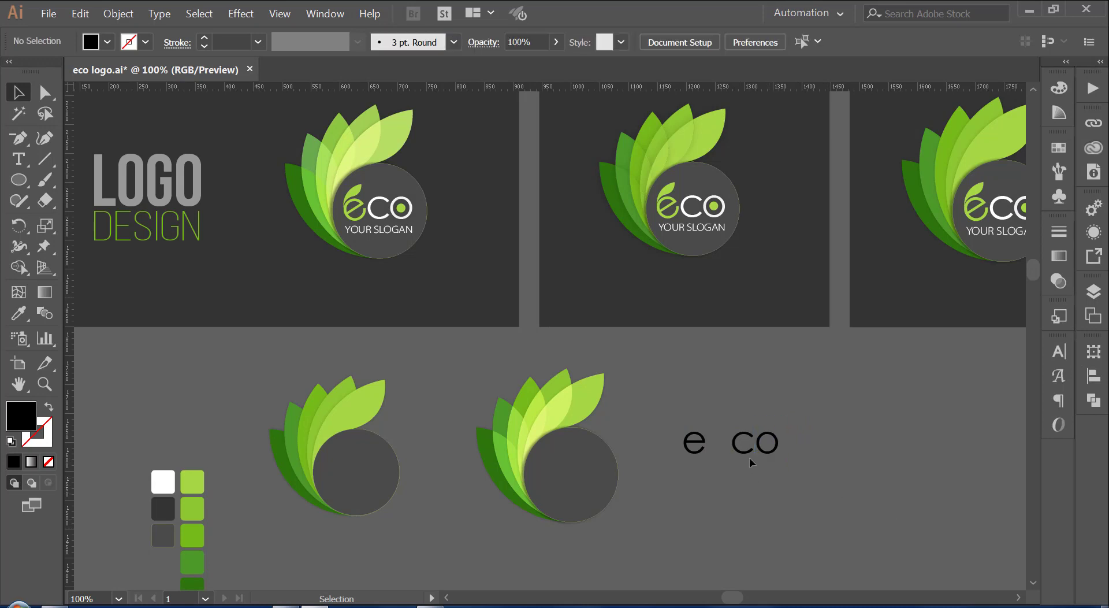
{"action": "key", "text": "ctrl+equal"}
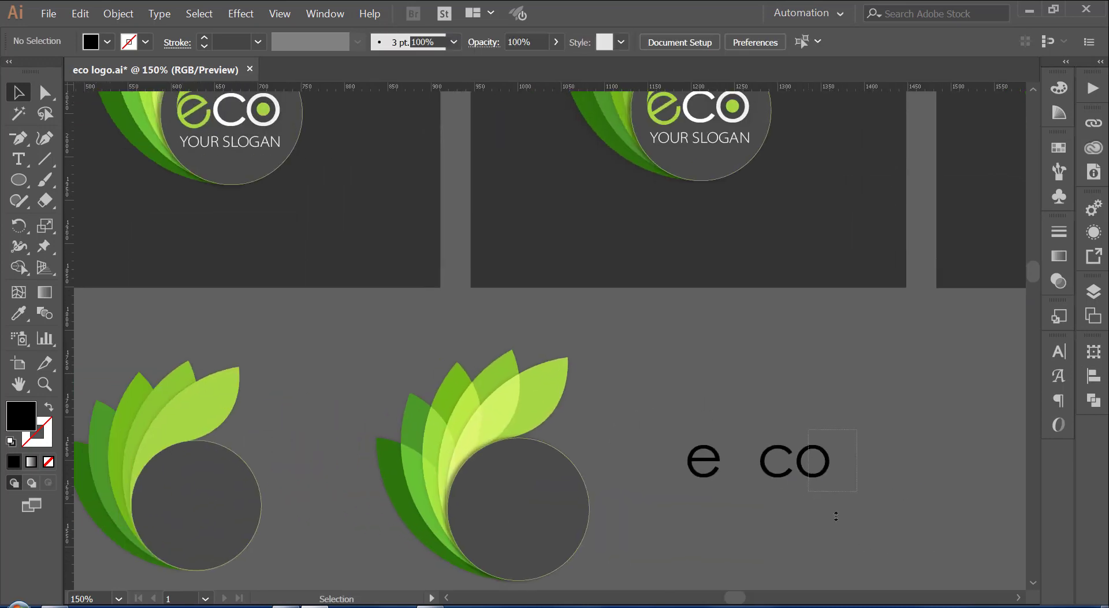
{"action": "left_click", "coordinate": [836, 516]}
{"action": "key", "text": "Left"}
{"action": "key", "text": "Left"}
{"action": "key", "text": "Left"}
{"action": "left_click", "coordinate": [900, 512]}
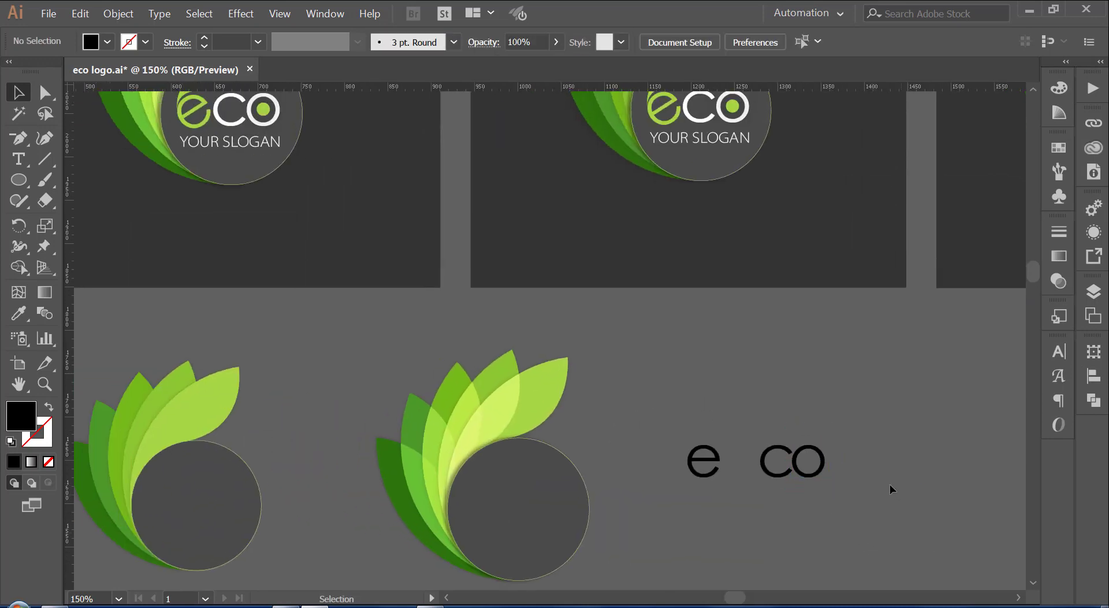
{"action": "key", "text": "ctrl+z"}
{"action": "key", "text": "ctrl+z"}
{"action": "key", "text": "ctrl+z"}
Step: Tilt the letter 'e' at an angle and nudge it right until it touches 'co'
{"action": "left_click", "coordinate": [926, 521]}
{"action": "left_click", "coordinate": [733, 472]}
{"action": "left_click_drag", "start_coordinate": [730, 491], "coordinate": [750, 478]}
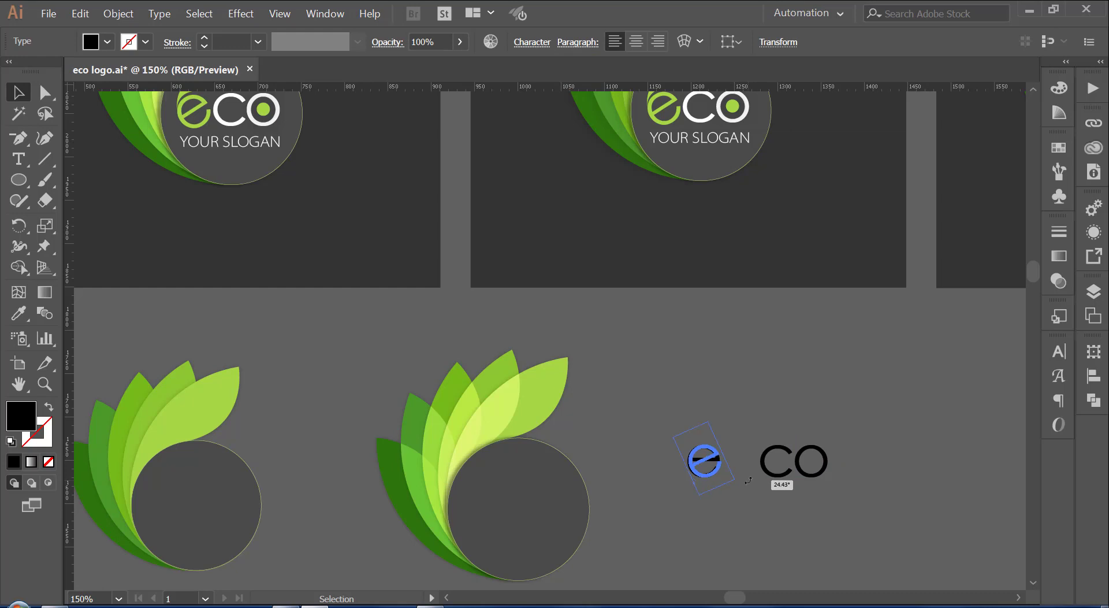
{"action": "left_click_drag", "start_coordinate": [750, 478], "coordinate": [754, 472]}
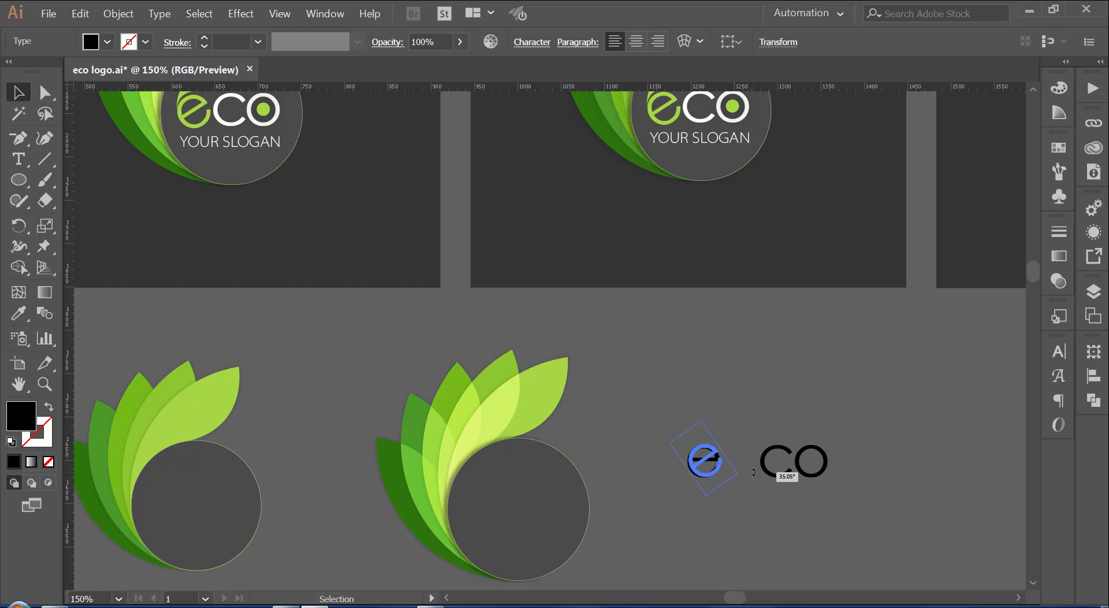
{"action": "left_click", "coordinate": [778, 525]}
{"action": "key", "text": "ctrl+z"}
{"action": "key", "text": "Right"}
{"action": "key", "text": "Right"}
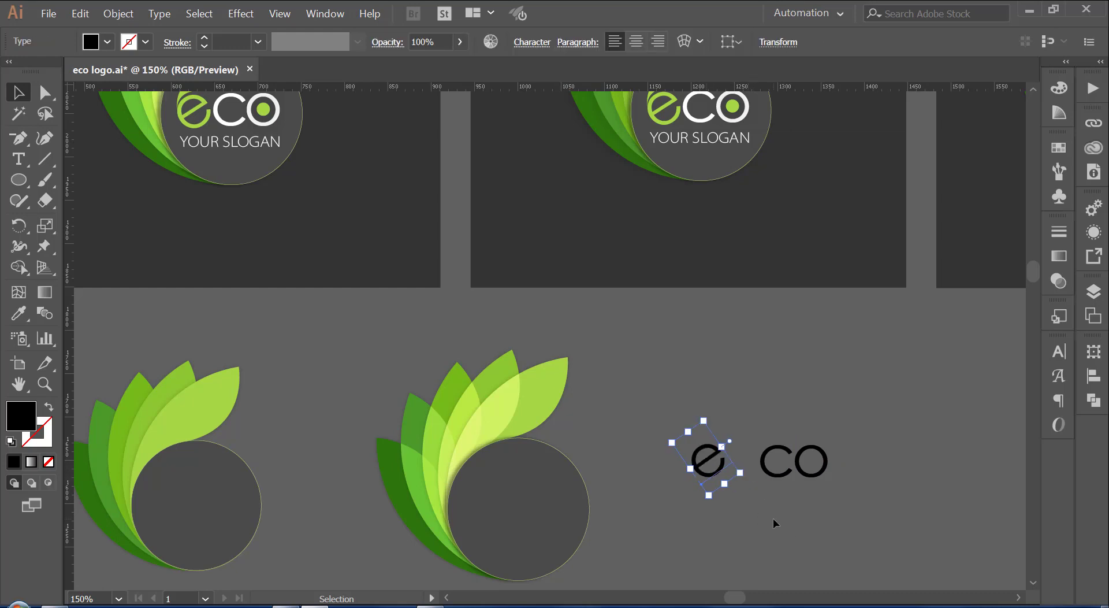
{"action": "key", "text": "Right"}
{"action": "key", "text": "Right"}
{"action": "key", "text": "Right"}
{"action": "key", "text": "Right"}
{"action": "key", "text": "Right"}
{"action": "key", "text": "Right"}
{"action": "key", "text": "Right"}
{"action": "key", "text": "Right"}
{"action": "key", "text": "Right"}
{"action": "key", "text": "Right"}
{"action": "key", "text": "Right"}
{"action": "key", "text": "Right"}
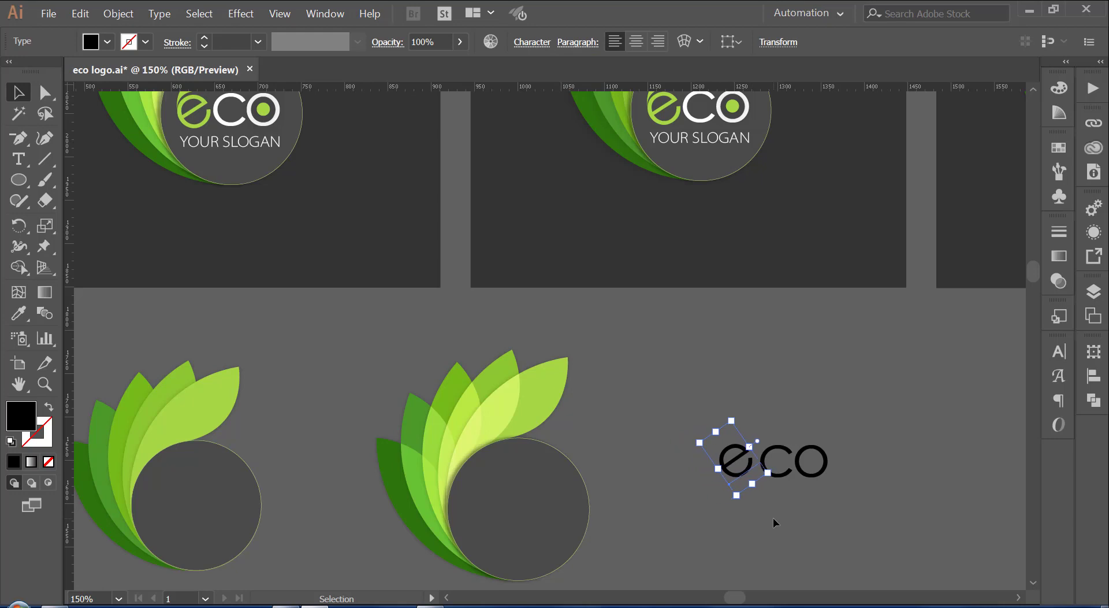
{"action": "key", "text": "Right"}
{"action": "key", "text": "Right"}
{"action": "key", "text": "Right"}
{"action": "key", "text": "Right"}
{"action": "key", "text": "Right"}
{"action": "key", "text": "Right"}
{"action": "key", "text": "Right"}
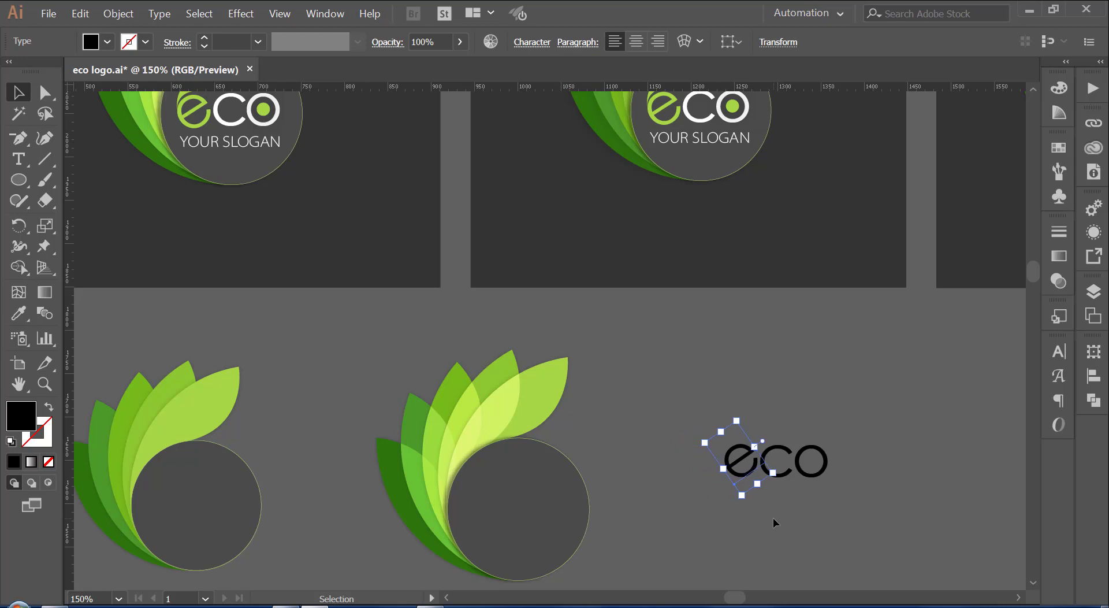
Step: Move the black 'eco' wordmark into the right logo's dark circle
{"action": "key", "text": "i"}
{"action": "left_click_drag", "start_coordinate": [567, 491], "coordinate": [647, 428]}
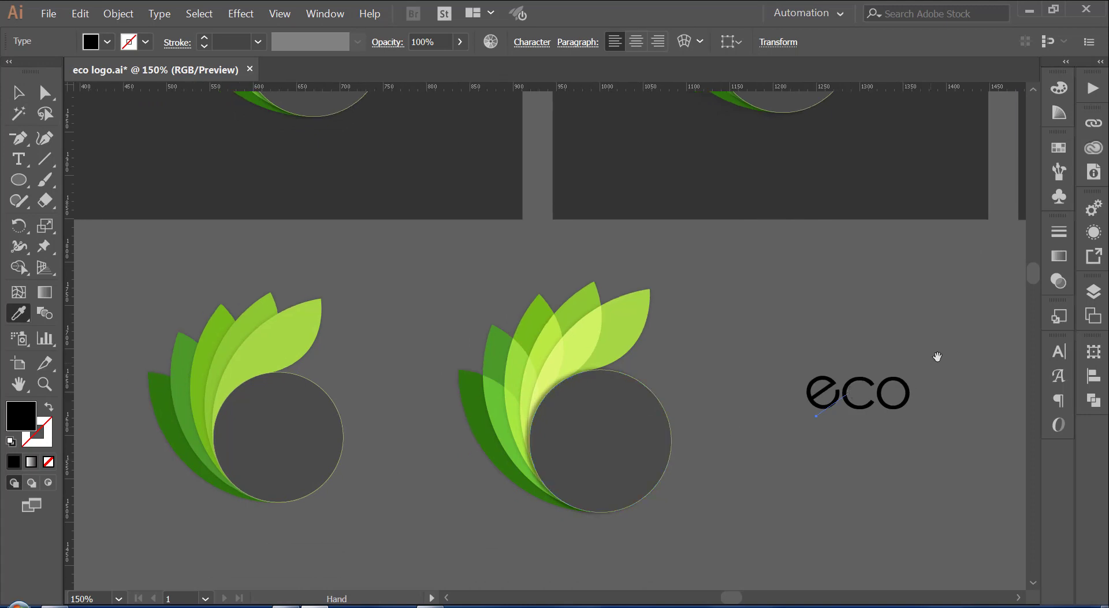
{"action": "left_click", "coordinate": [25, 91]}
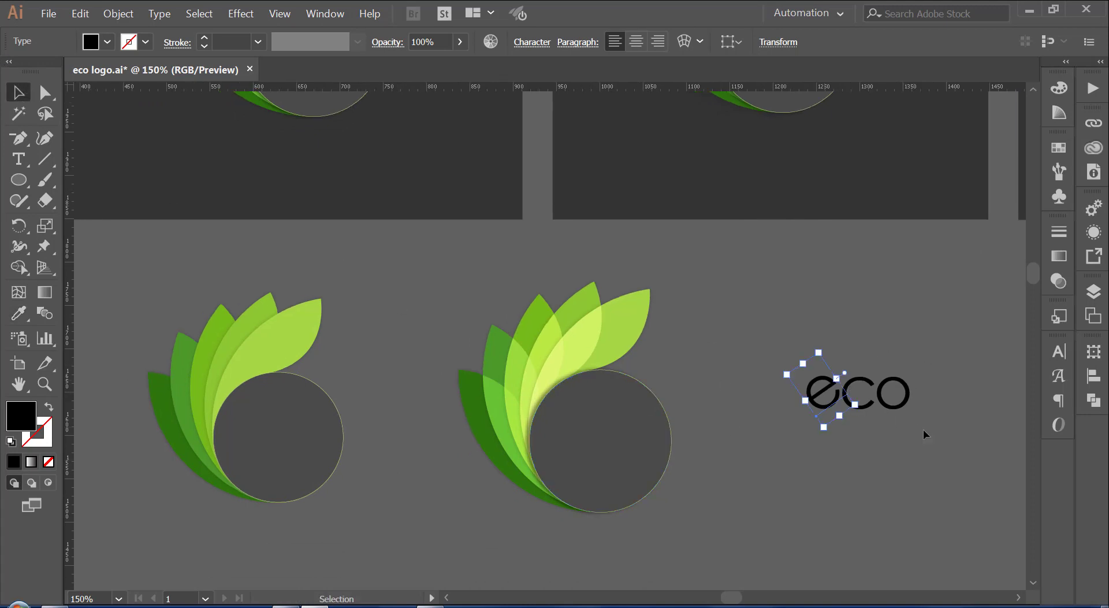
{"action": "left_click", "coordinate": [948, 365]}
{"action": "left_click", "coordinate": [827, 393]}
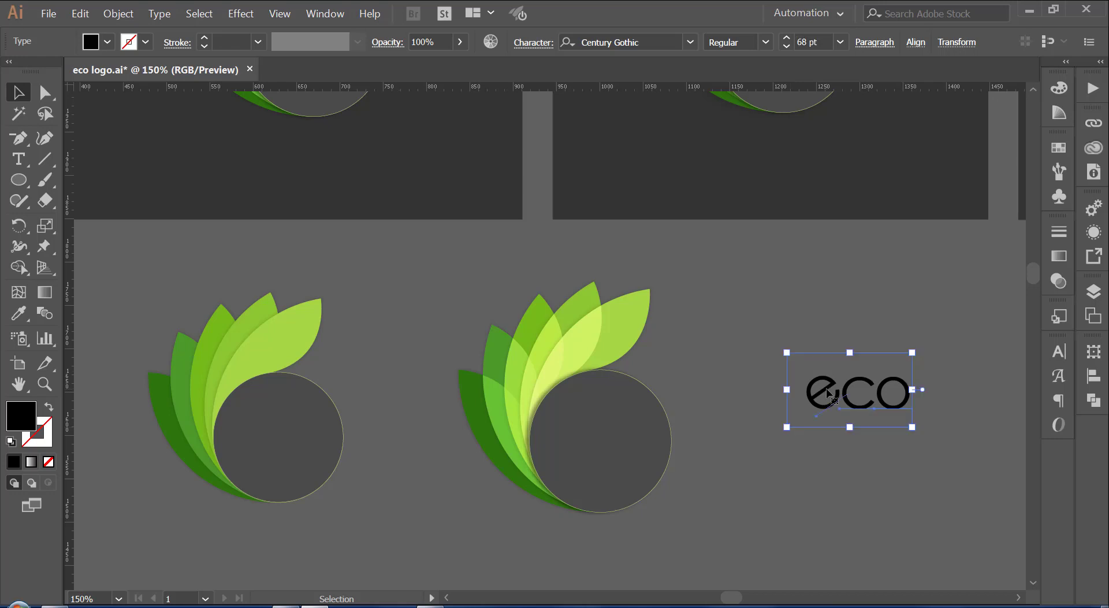
{"action": "left_click_drag", "start_coordinate": [823, 391], "coordinate": [568, 441]}
Step: Draw a tiny circle and place it inside the 'o' of eco
{"action": "left_click_drag", "start_coordinate": [715, 409], "coordinate": [714, 437]}
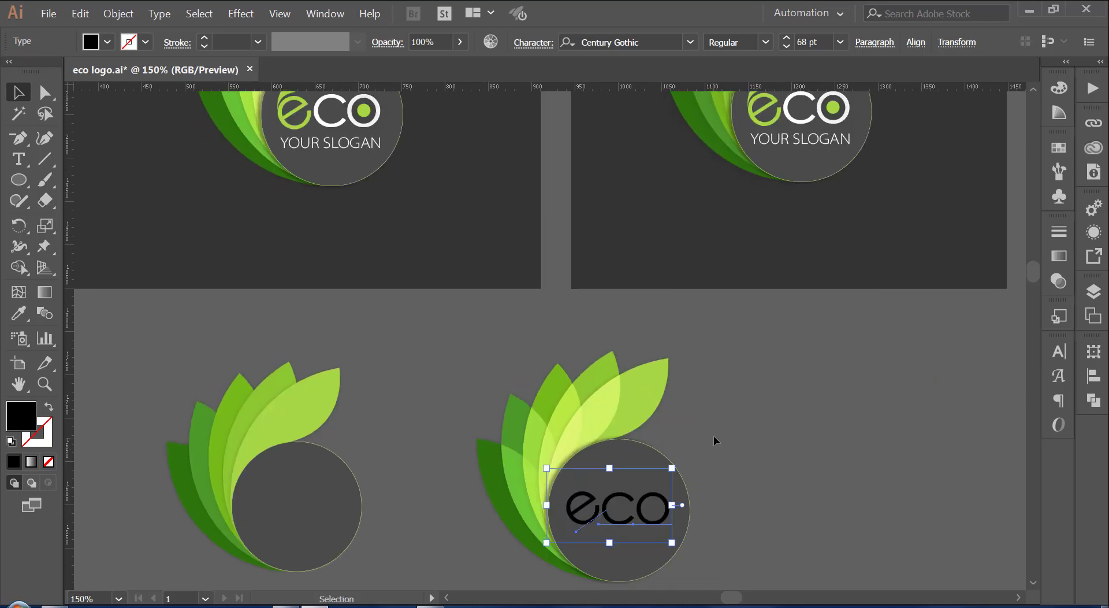
{"action": "left_click_drag", "start_coordinate": [787, 520], "coordinate": [769, 487]}
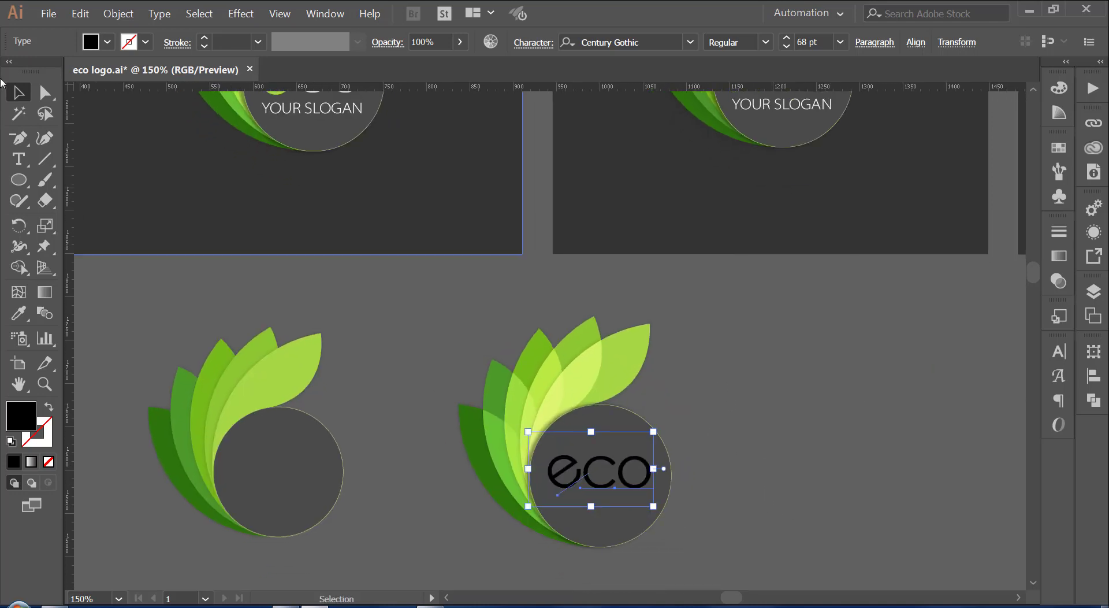
{"action": "left_click", "coordinate": [18, 180]}
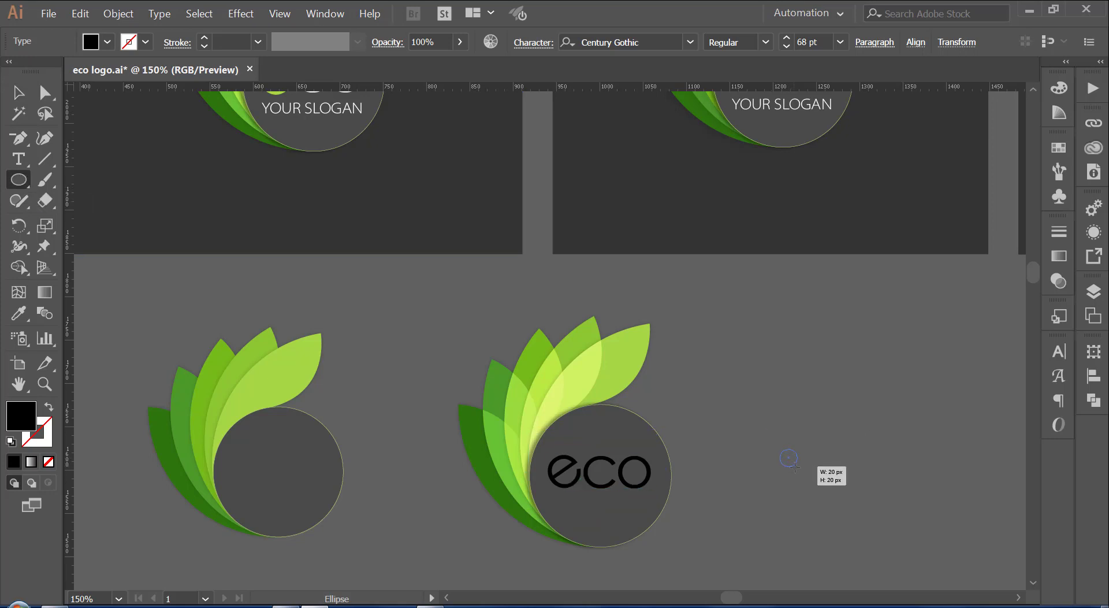
{"action": "left_click_drag", "start_coordinate": [788, 456], "coordinate": [636, 475]}
{"action": "key", "text": "v"}
{"action": "left_click", "coordinate": [832, 461]}
{"action": "left_click", "coordinate": [673, 479]}
Step: Zoom in and centre the dot precisely inside the 'o'
{"action": "left_click", "coordinate": [600, 429], "text": "ctrl"}
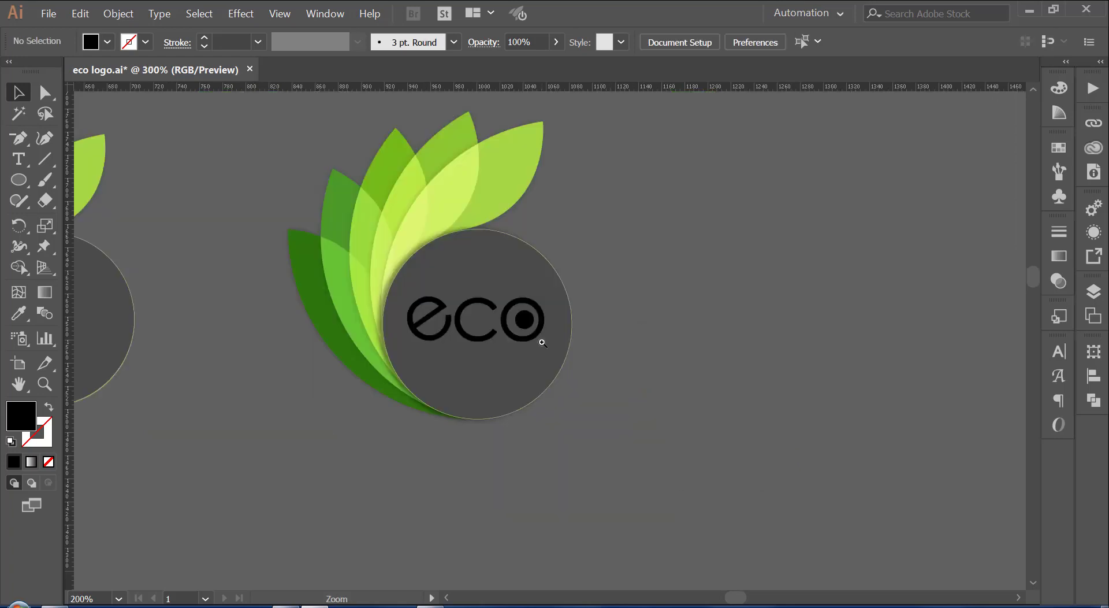
{"action": "left_click", "coordinate": [537, 311], "text": "ctrl"}
{"action": "left_click", "coordinate": [535, 335], "text": "ctrl"}
{"action": "left_click", "coordinate": [562, 317]}
{"action": "left_click_drag", "start_coordinate": [562, 317], "coordinate": [556, 317]}
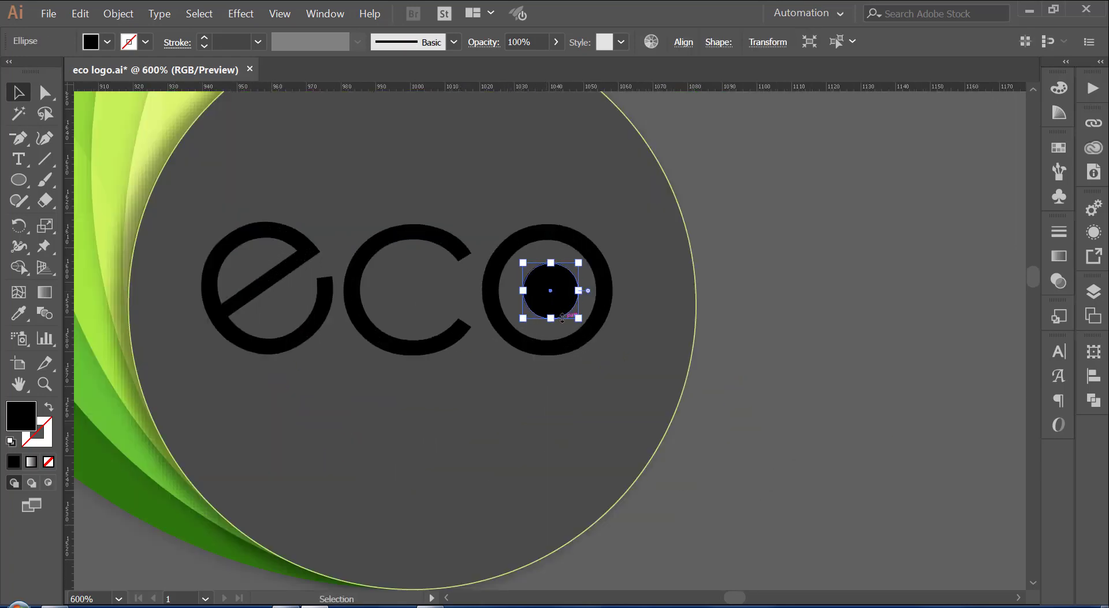
{"action": "left_click", "coordinate": [823, 342]}
{"action": "left_click_drag", "start_coordinate": [719, 451], "coordinate": [791, 467]}
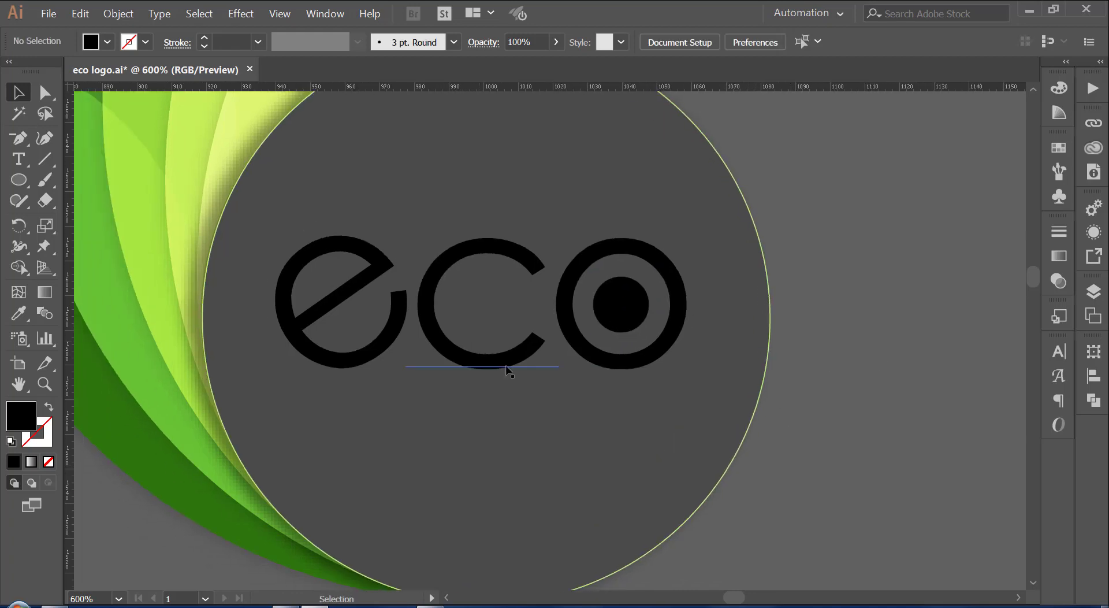
{"action": "scroll", "coordinate": [716, 400], "scroll_direction": "down", "scroll_amount": 2}
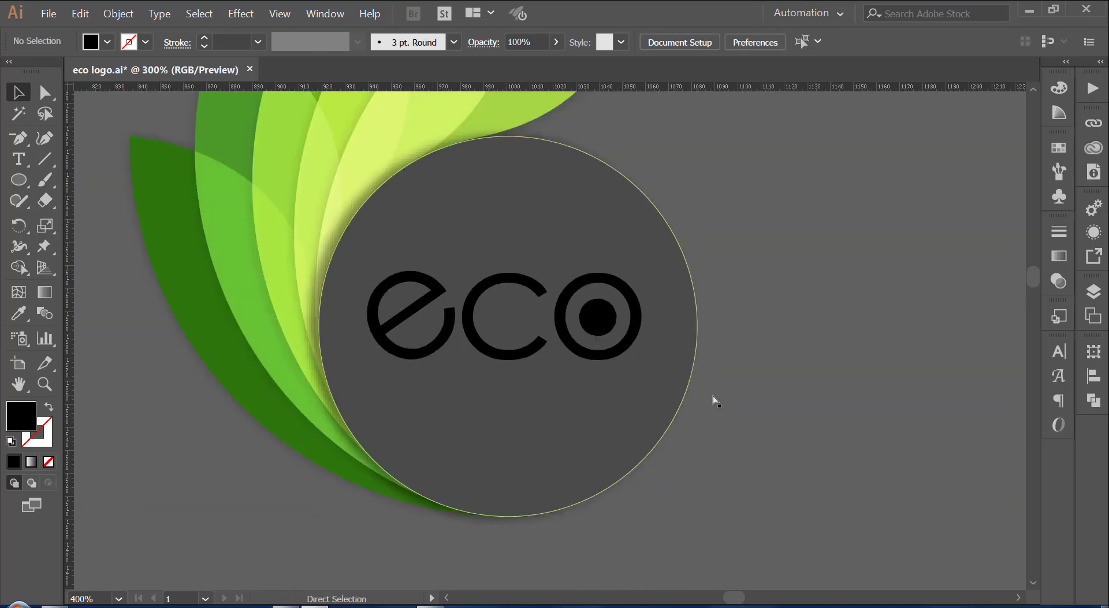
{"action": "scroll", "coordinate": [741, 369], "scroll_direction": "down", "scroll_amount": 1}
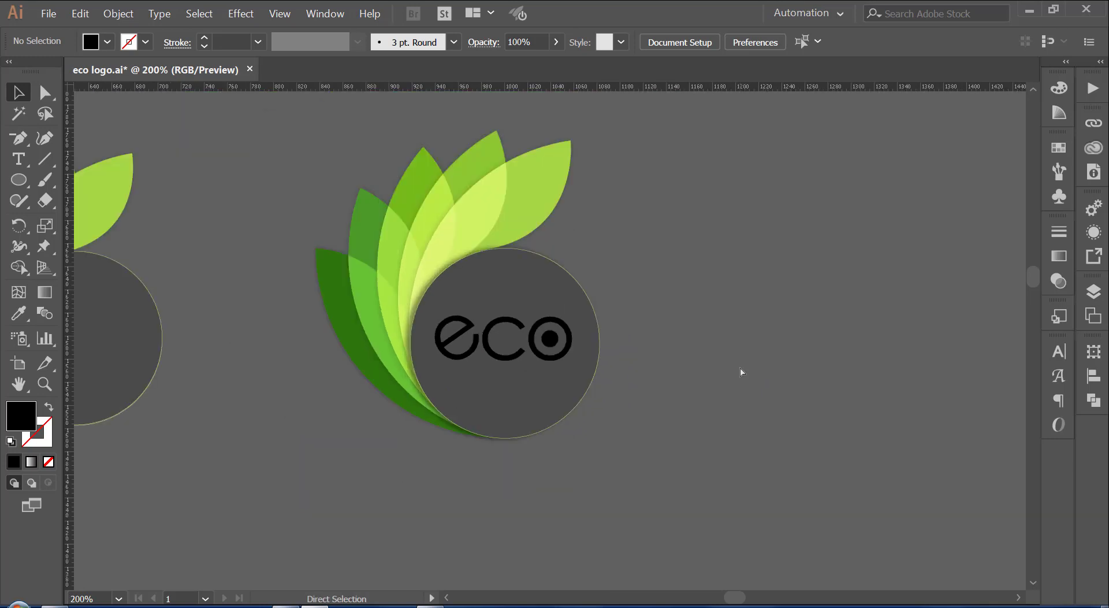
{"action": "left_click", "coordinate": [540, 346]}
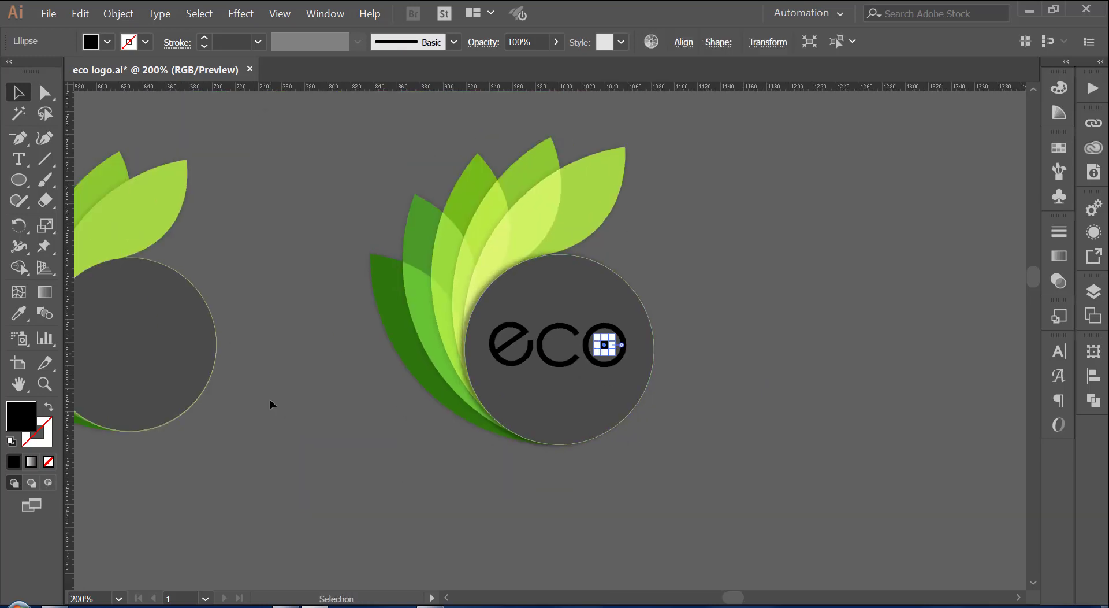
{"action": "key", "text": "ctrl+minus"}
{"action": "left_click_drag", "start_coordinate": [296, 381], "coordinate": [443, 377]}
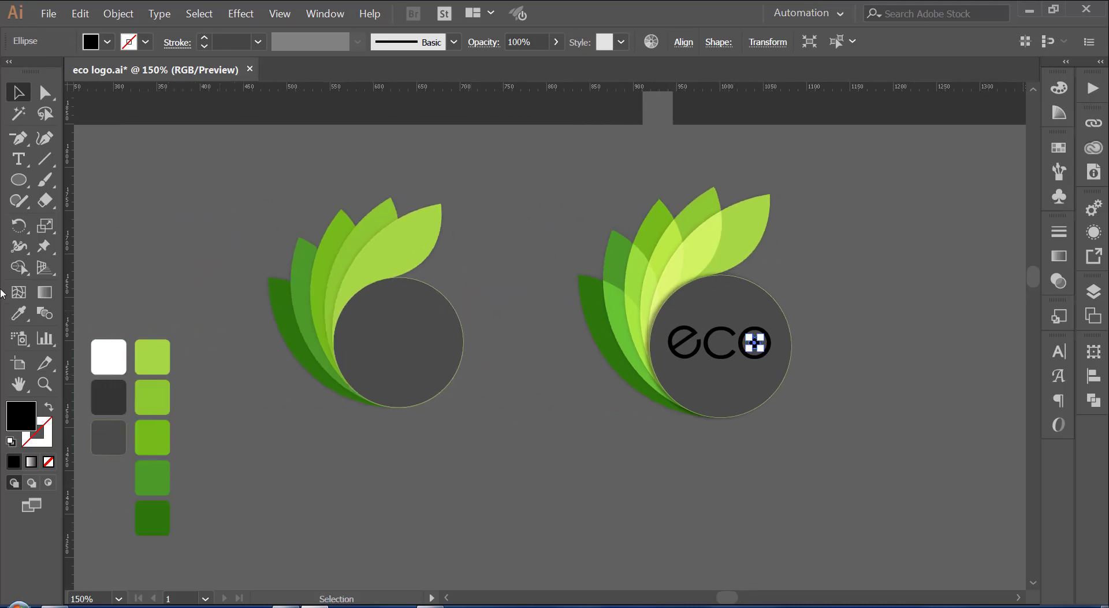
Step: Colour the dot inside the 'o' with the light green swatch
{"action": "key", "text": "i"}
{"action": "left_click", "coordinate": [159, 349]}
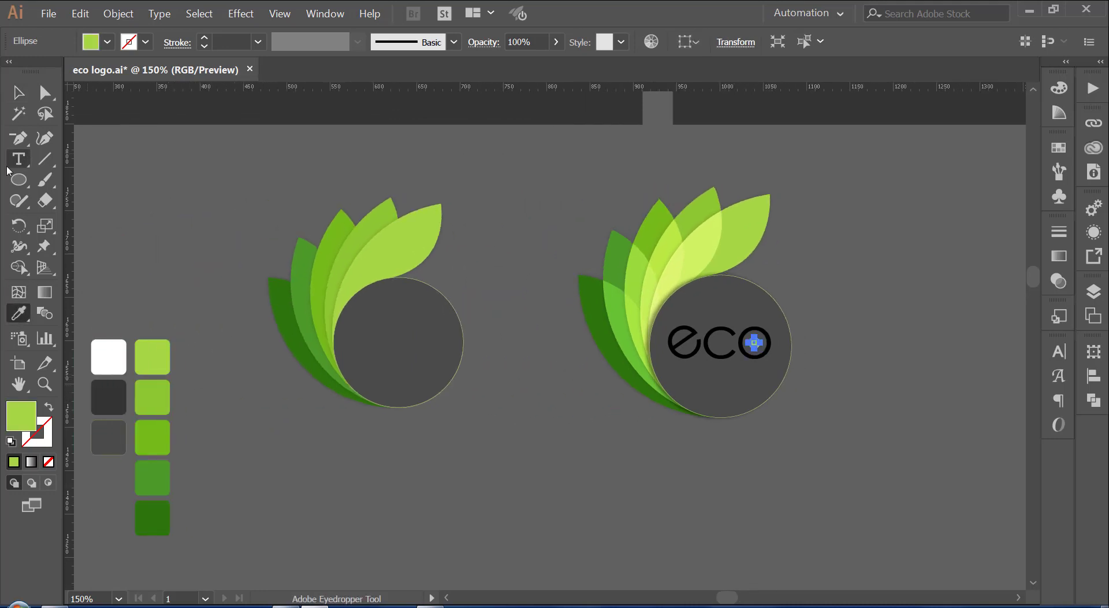
{"action": "left_click", "coordinate": [18, 92]}
{"action": "left_click", "coordinate": [541, 410]}
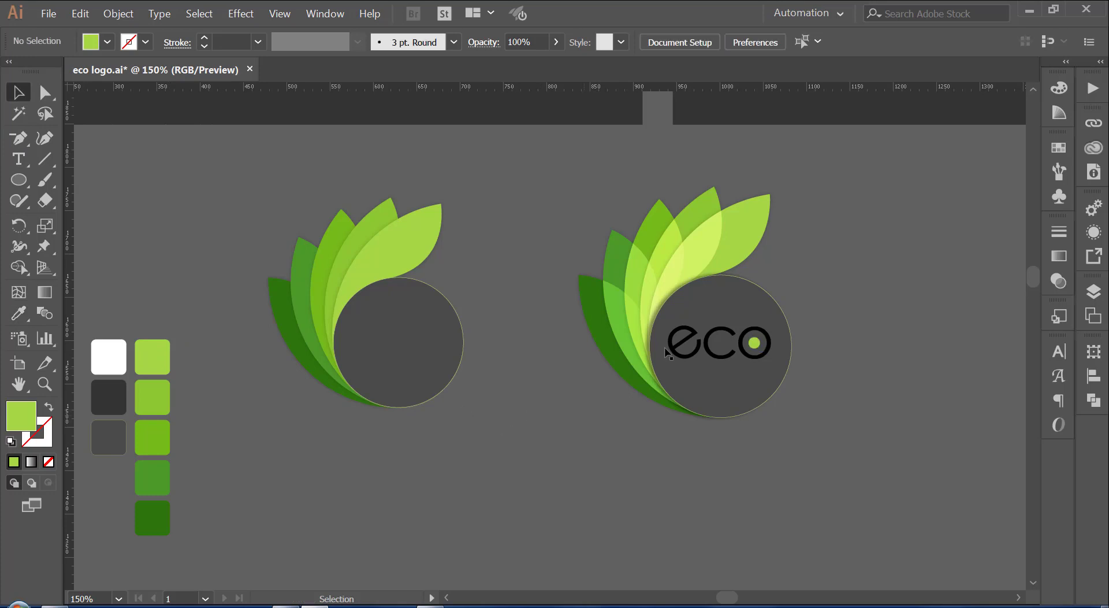
Step: Colour the tilted letter 'e' with the same light green swatch
{"action": "left_click", "coordinate": [670, 348]}
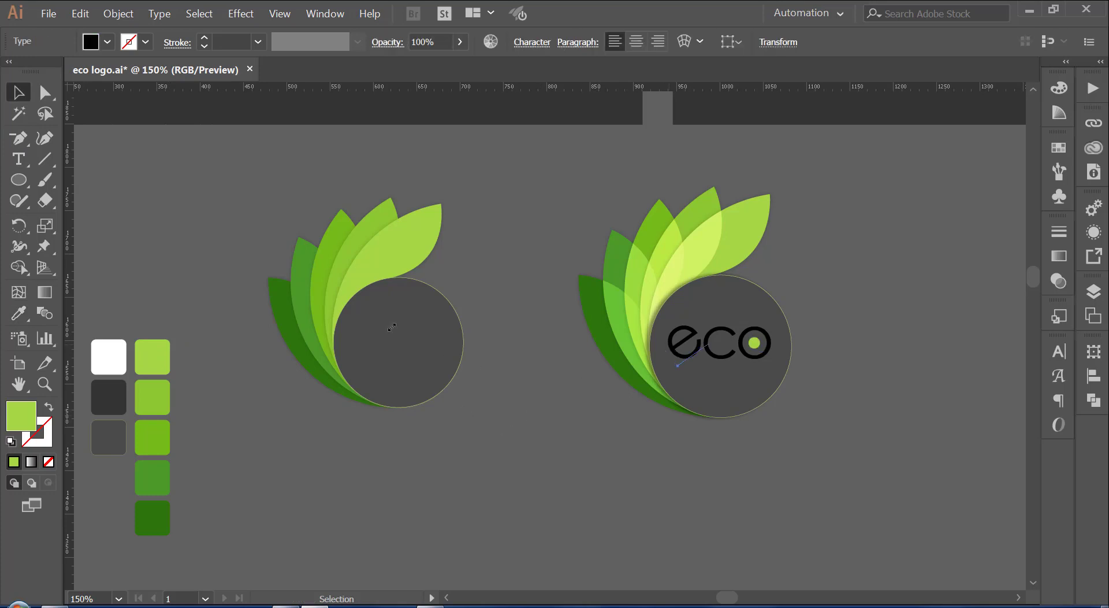
{"action": "left_click", "coordinate": [18, 313]}
{"action": "left_click", "coordinate": [159, 349]}
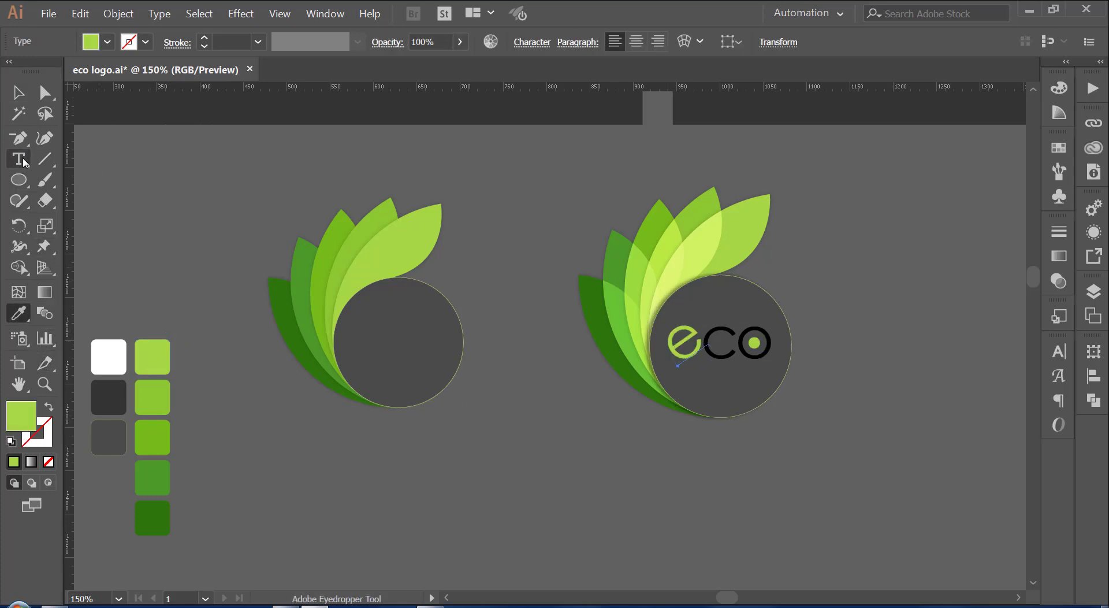
{"action": "left_click", "coordinate": [26, 99]}
{"action": "left_click", "coordinate": [177, 245]}
{"action": "scroll", "coordinate": [176, 245], "scroll_direction": "up", "scroll_amount": 3}
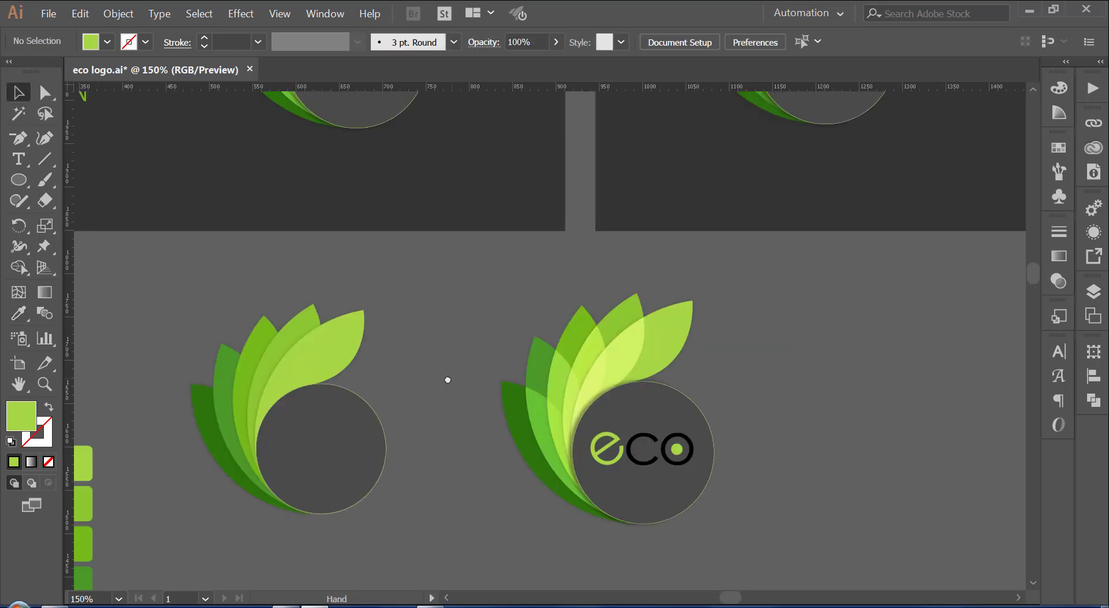
{"action": "scroll", "coordinate": [446, 379], "scroll_direction": "right", "scroll_amount": 2}
Step: Duplicate the top-right leaf, shrink the copy, and move it onto the green 'e'
{"action": "left_click", "coordinate": [661, 329]}
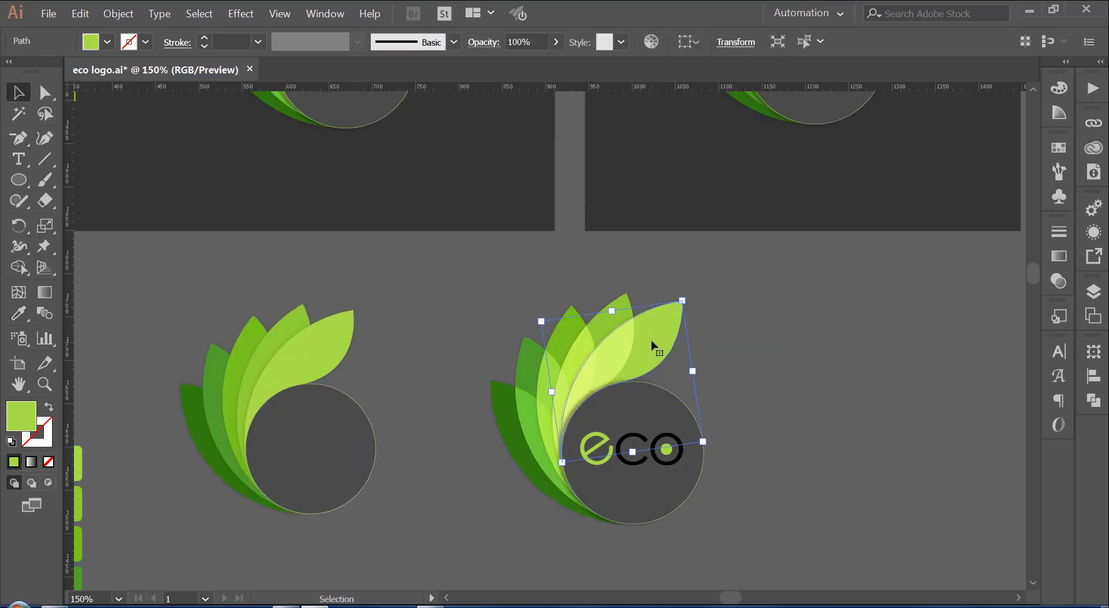
{"action": "mouse_move", "coordinate": [678, 320]}
{"action": "left_mouse_down"}
{"action": "mouse_move", "coordinate": [882, 330]}
{"action": "mouse_move", "coordinate": [837, 376]}
{"action": "left_mouse_up"}
{"action": "left_click", "coordinate": [854, 431]}
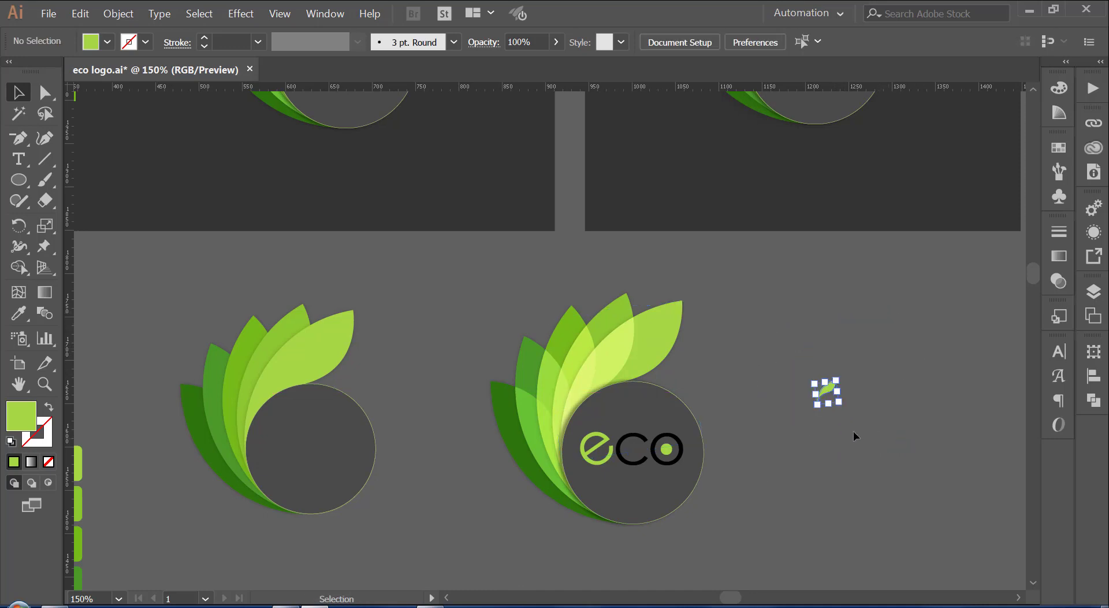
{"action": "left_click", "coordinate": [787, 415]}
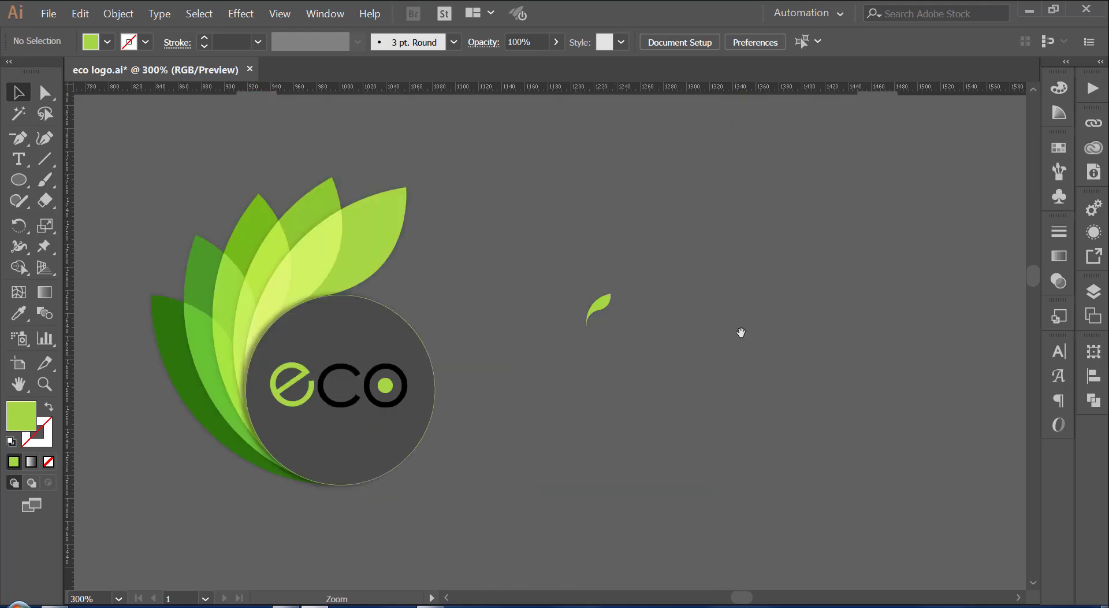
{"action": "left_click_drag", "start_coordinate": [742, 332], "coordinate": [831, 380]}
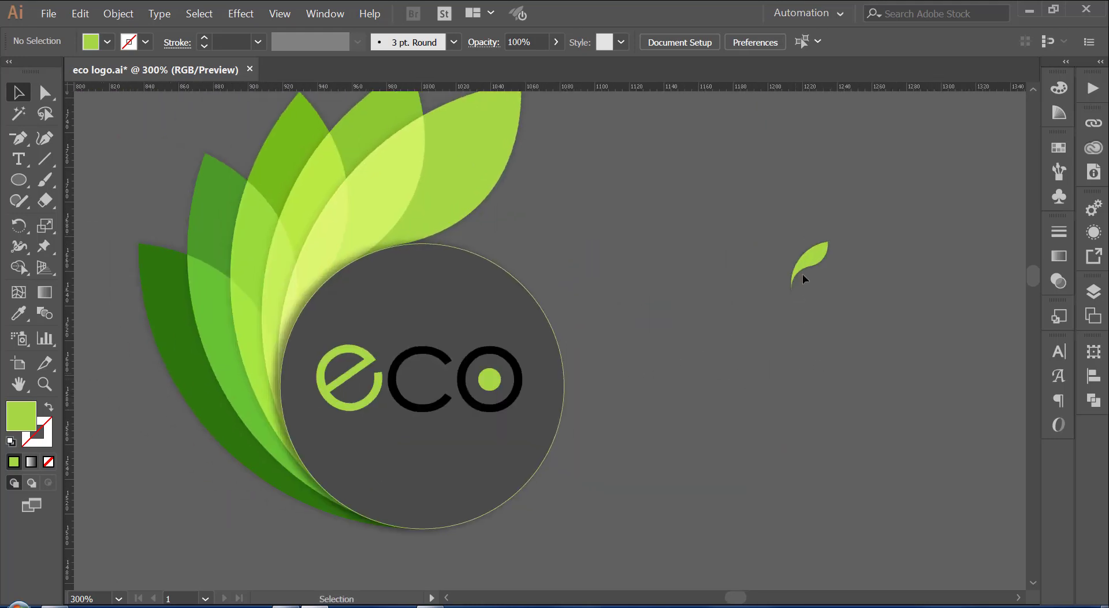
{"action": "mouse_move", "coordinate": [810, 255]}
{"action": "left_mouse_down"}
{"action": "mouse_move", "coordinate": [330, 335]}
{"action": "mouse_move", "coordinate": [334, 343]}
{"action": "left_mouse_up"}
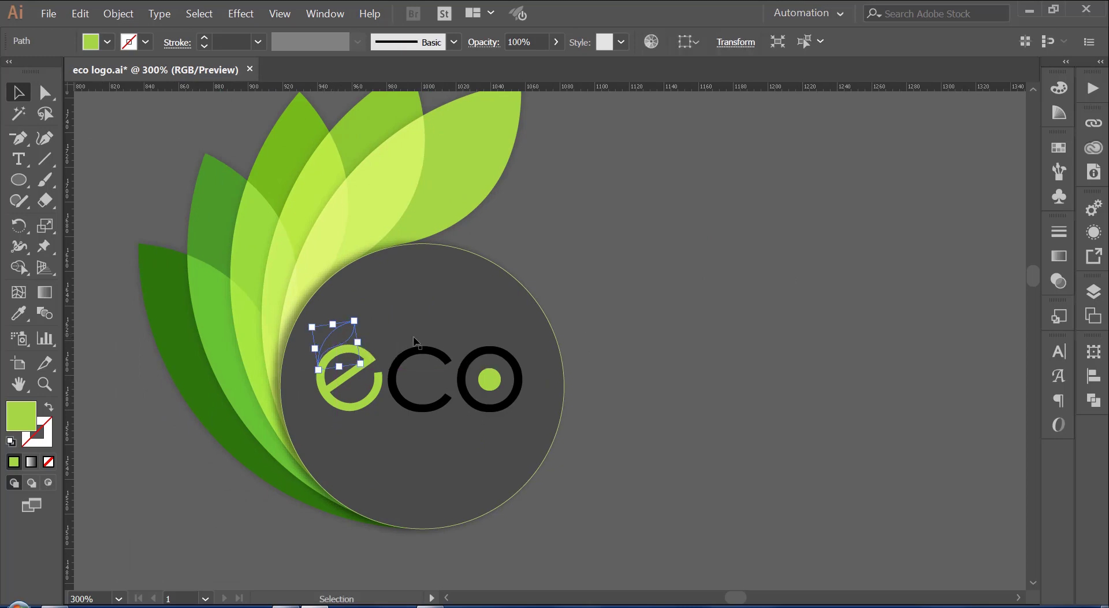
Step: Bring the small leaf in front of the 'e', tilt it upward and nudge it left
{"action": "key", "text": "a"}
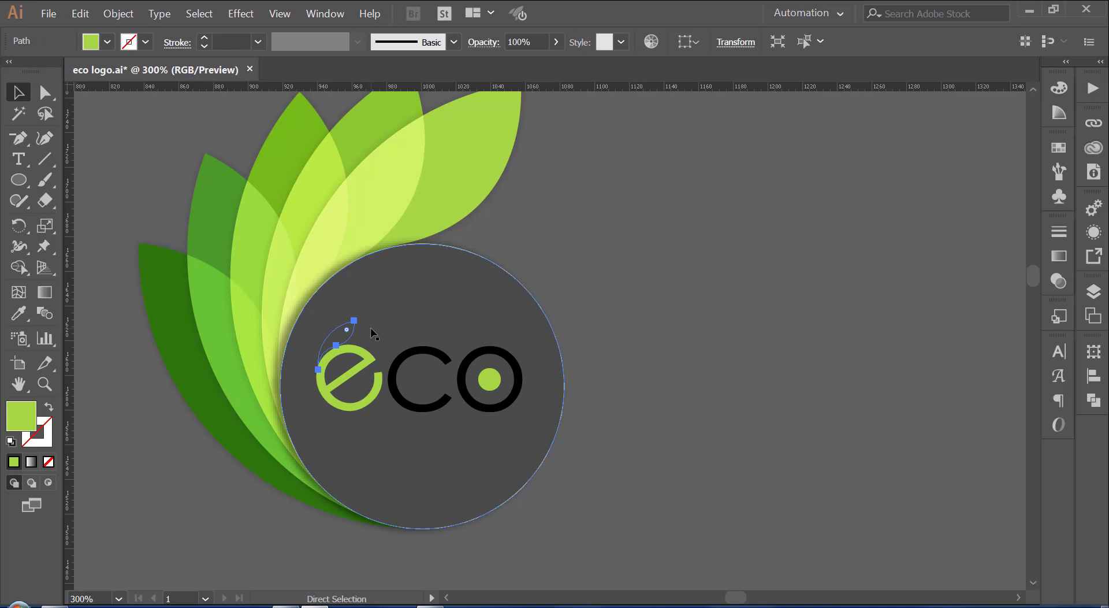
{"action": "key", "text": "v"}
{"action": "right_click", "coordinate": [346, 343]}
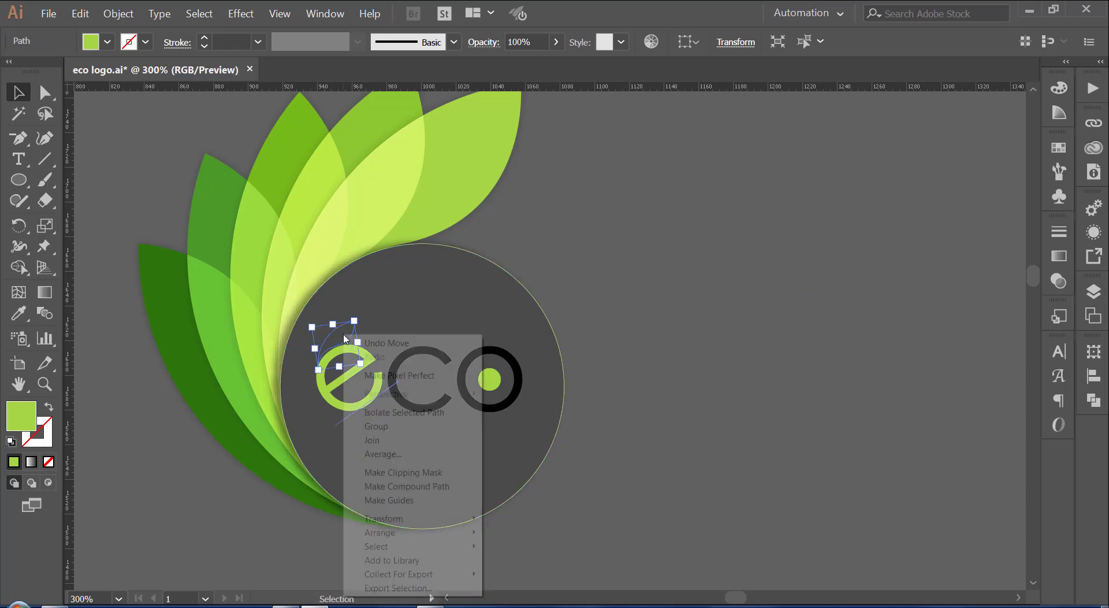
{"action": "mouse_move", "coordinate": [379, 532]}
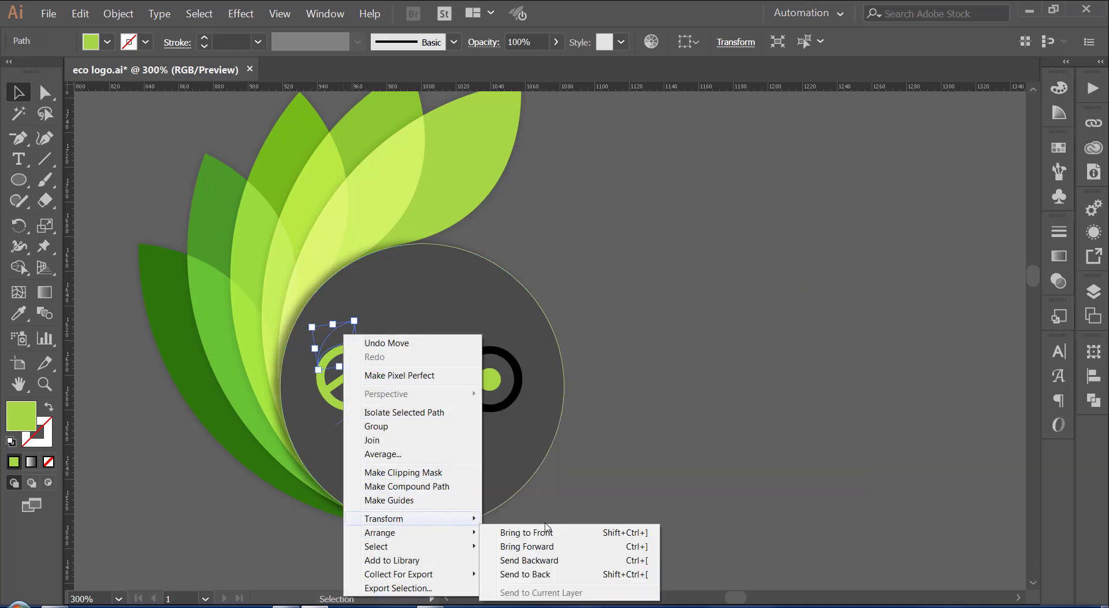
{"action": "left_click", "coordinate": [549, 541]}
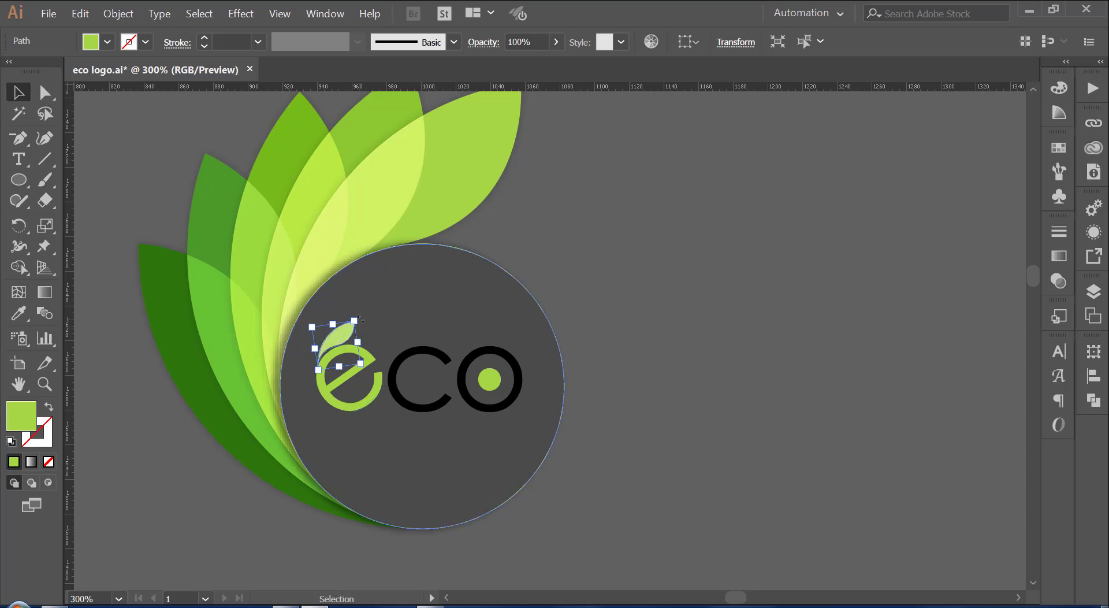
{"action": "left_click_drag", "start_coordinate": [360, 319], "coordinate": [360, 312]}
{"action": "left_click_drag", "start_coordinate": [365, 356], "coordinate": [334, 341]}
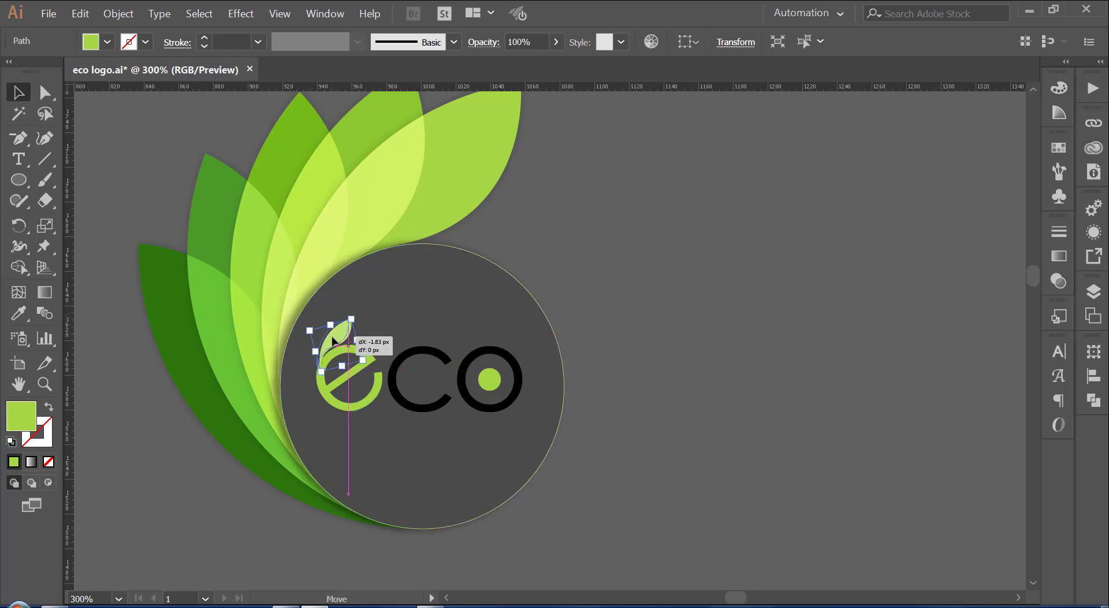
{"action": "left_click", "coordinate": [535, 389]}
Step: Rotate the small leaf slightly to lean with the tilted 'e'
{"action": "key", "text": "ctrl+plus"}
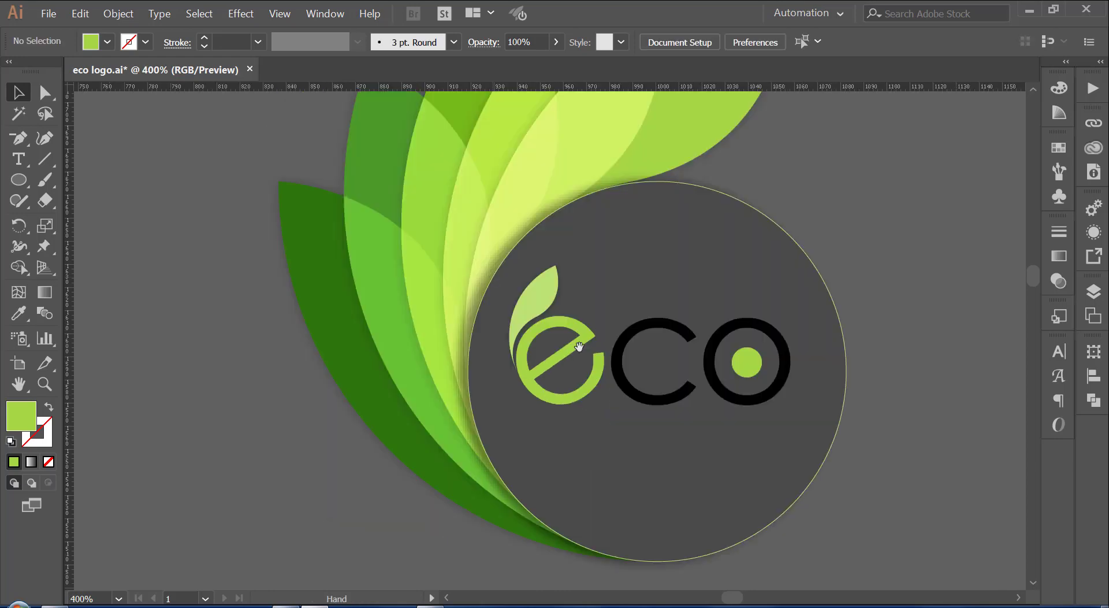
{"action": "left_click_drag", "start_coordinate": [579, 346], "coordinate": [487, 413]}
{"action": "left_click", "coordinate": [439, 378]}
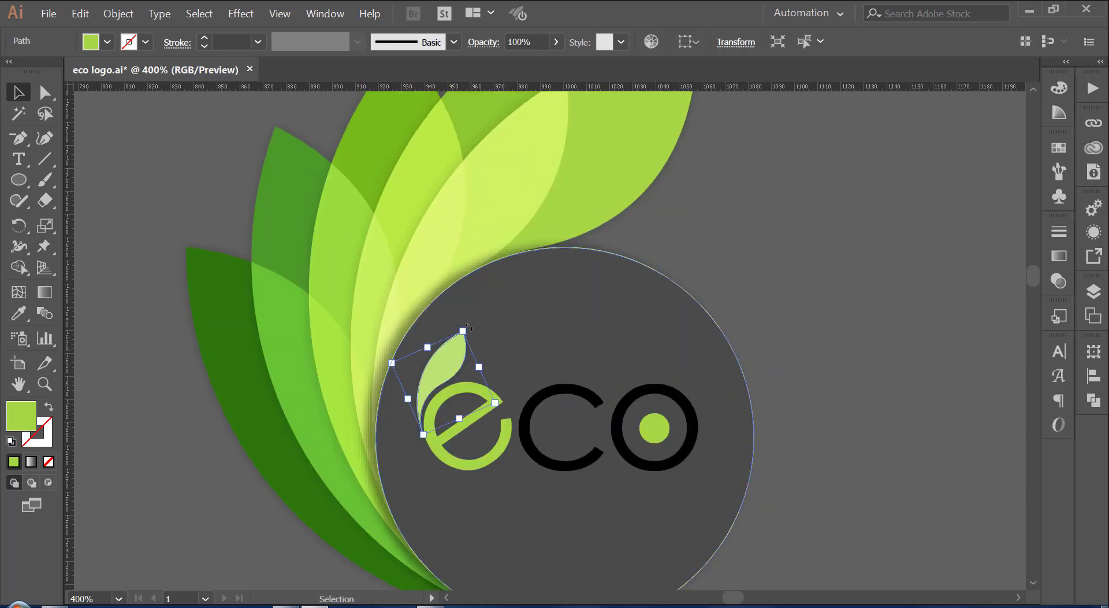
{"action": "left_click_drag", "start_coordinate": [469, 327], "coordinate": [466, 326]}
{"action": "left_click", "coordinate": [804, 471]}
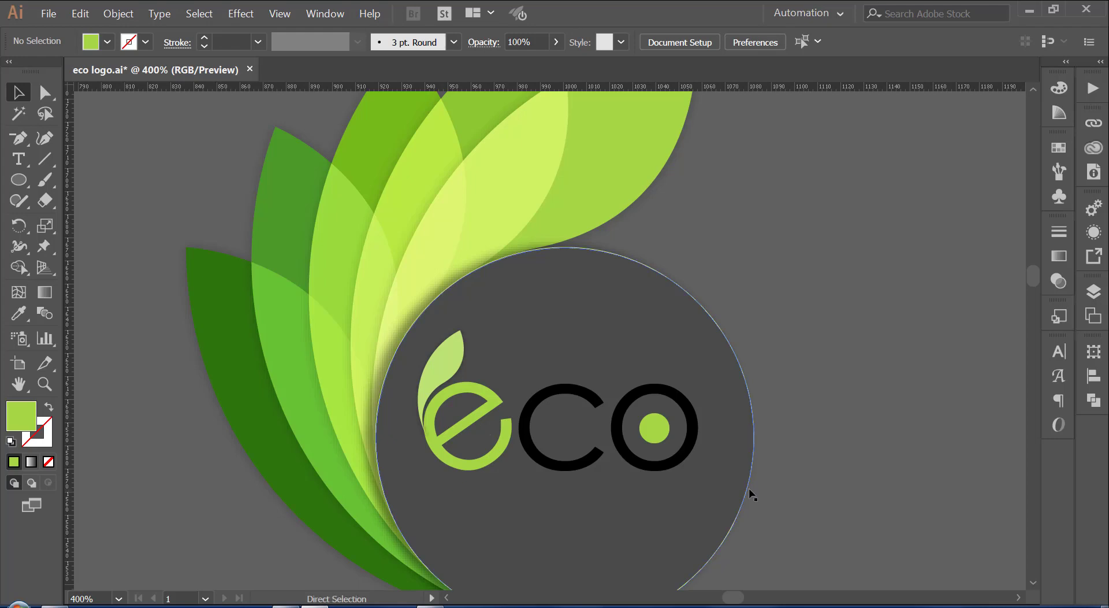
{"action": "key", "text": "ctrl+minus"}
Step: Stretch the small leaf taller, adjust its width, then select leaf, 'e' and 'o'
{"action": "left_click", "coordinate": [471, 358]}
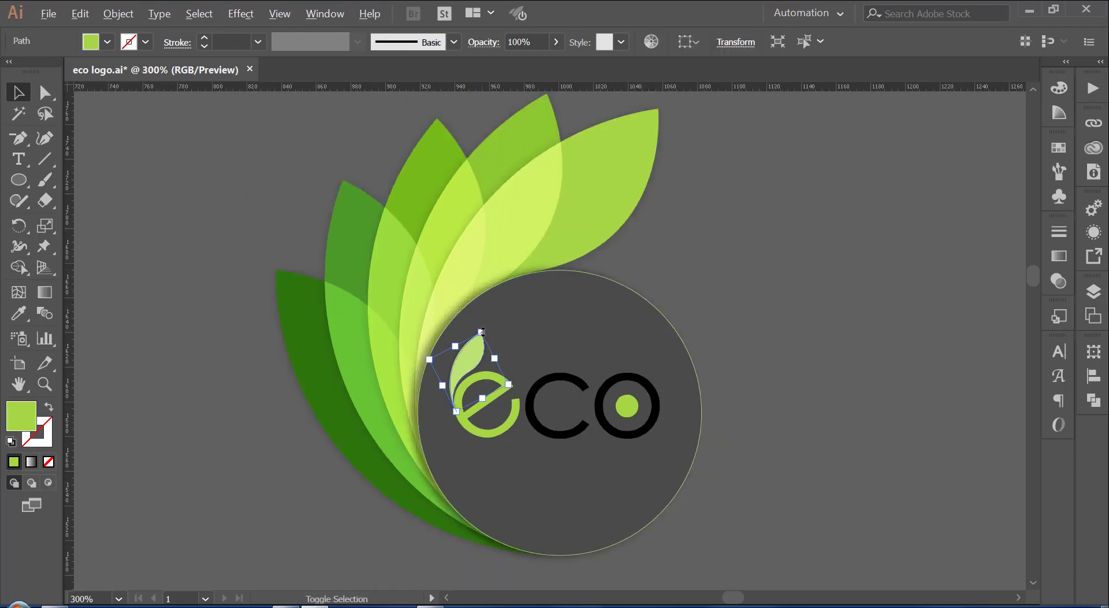
{"action": "left_click_drag", "start_coordinate": [482, 332], "coordinate": [483, 335]}
{"action": "left_click_drag", "start_coordinate": [509, 383], "coordinate": [504, 382]}
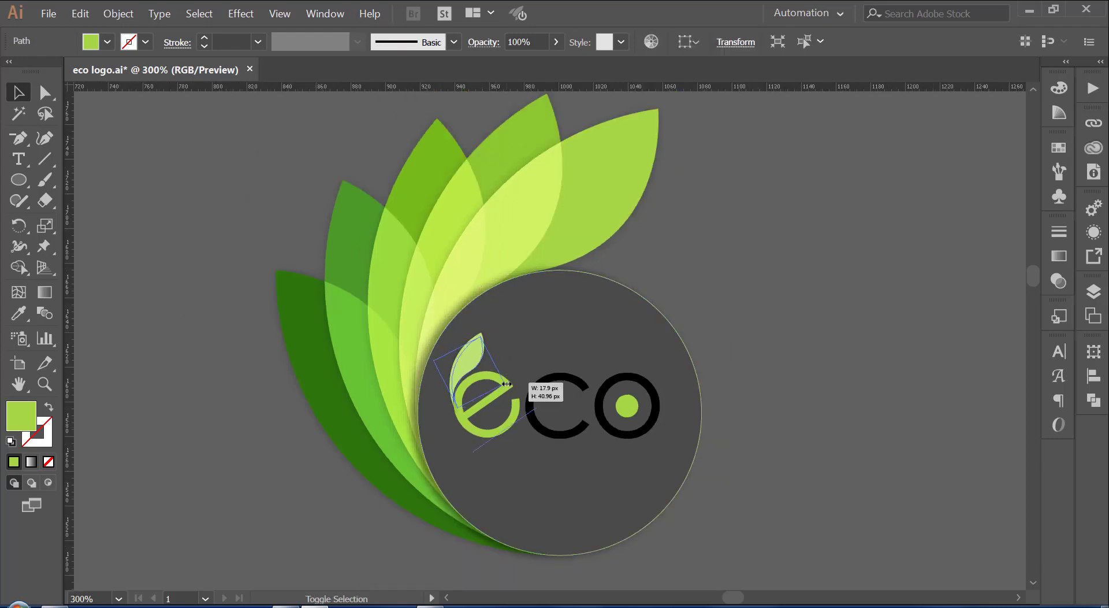
{"action": "left_click", "coordinate": [865, 507]}
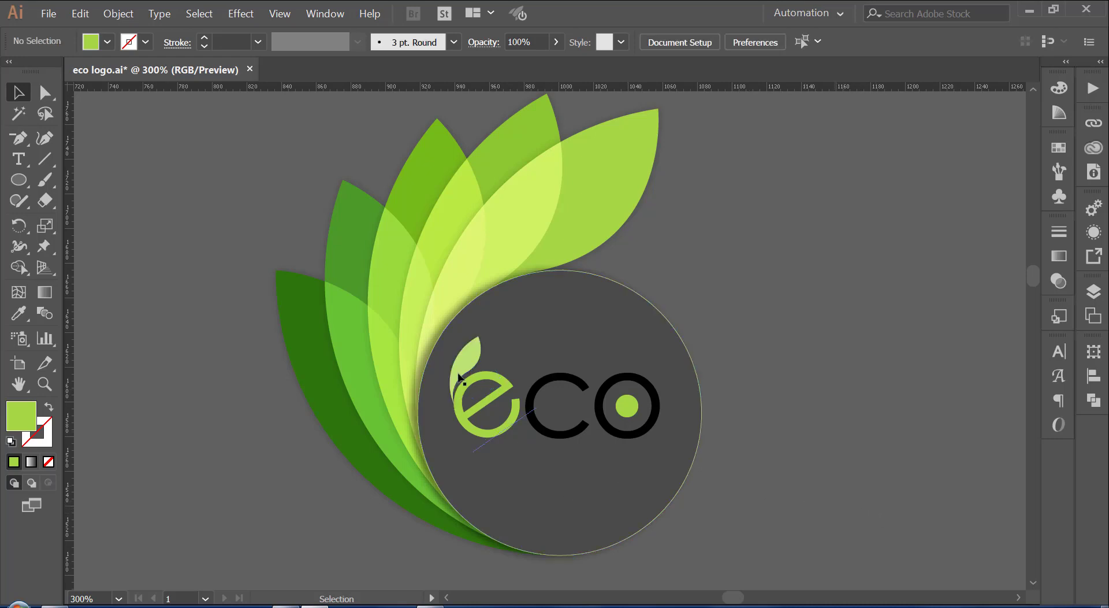
{"action": "left_click", "coordinate": [475, 382]}
{"action": "left_click", "coordinate": [478, 430], "text": "shift"}
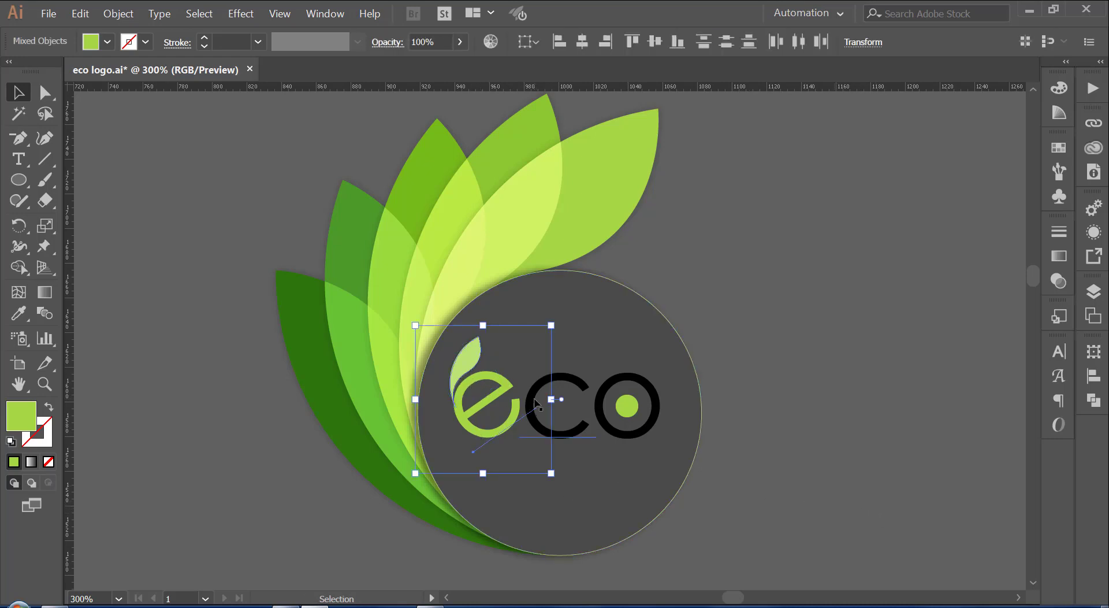
{"action": "left_click", "coordinate": [621, 411]}
Step: Group the leaf, 'e', 'c', 'o' and green dot into one wordmark object
{"action": "left_click", "coordinate": [646, 425], "text": "shift"}
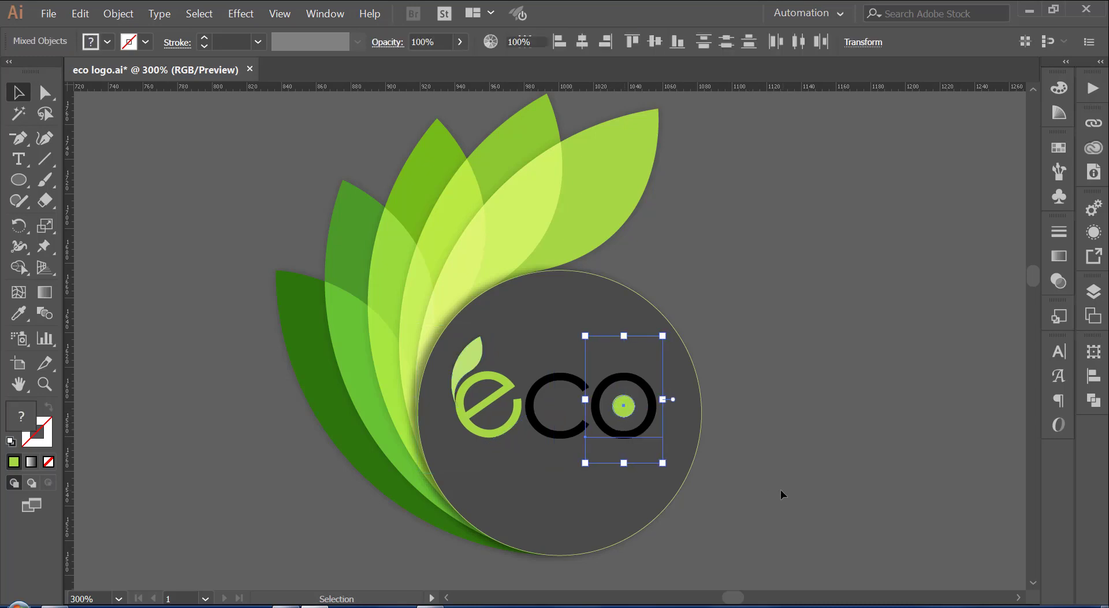
{"action": "left_click", "coordinate": [783, 495]}
{"action": "left_click_drag", "start_coordinate": [711, 525], "coordinate": [715, 475]}
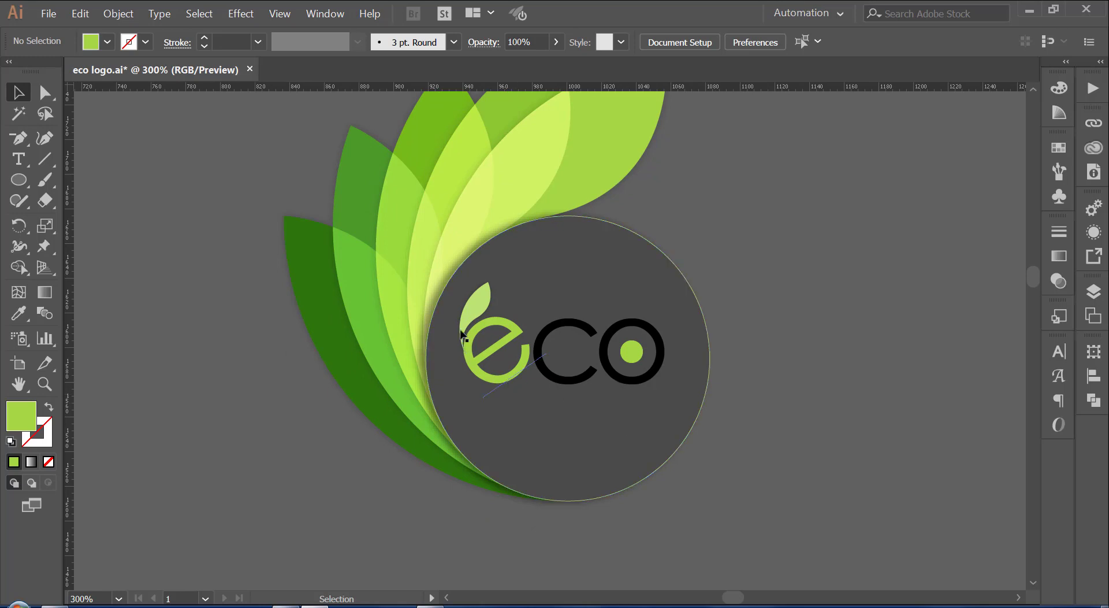
{"action": "left_click", "coordinate": [501, 330]}
{"action": "left_click", "coordinate": [524, 348], "text": "shift"}
{"action": "left_click", "coordinate": [588, 334], "text": "shift"}
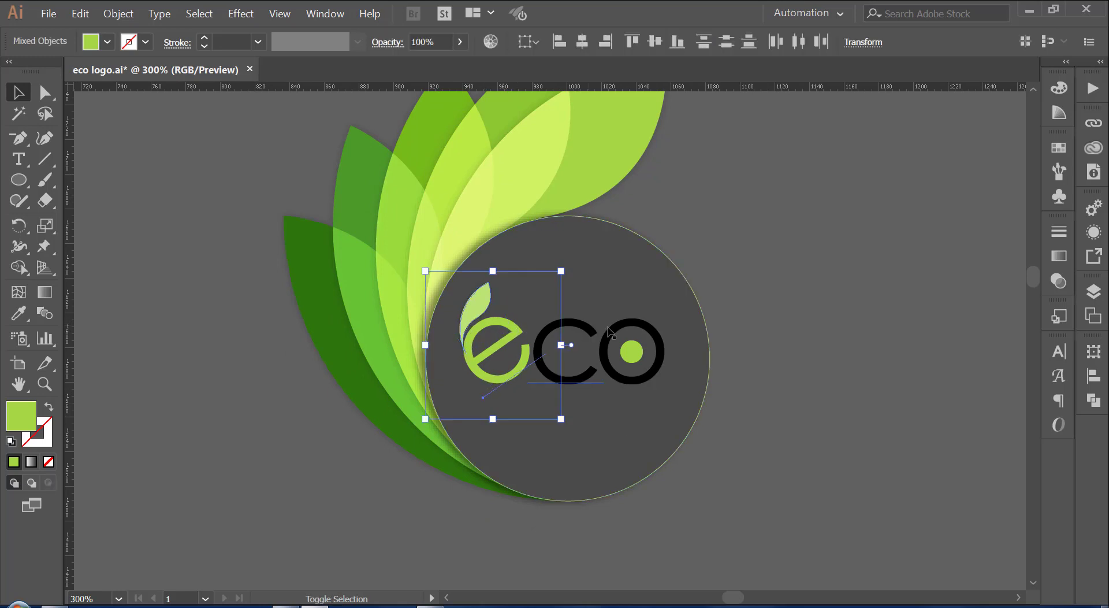
{"action": "left_click", "coordinate": [640, 353], "text": "shift"}
{"action": "right_click", "coordinate": [634, 353]}
{"action": "left_click", "coordinate": [728, 427]}
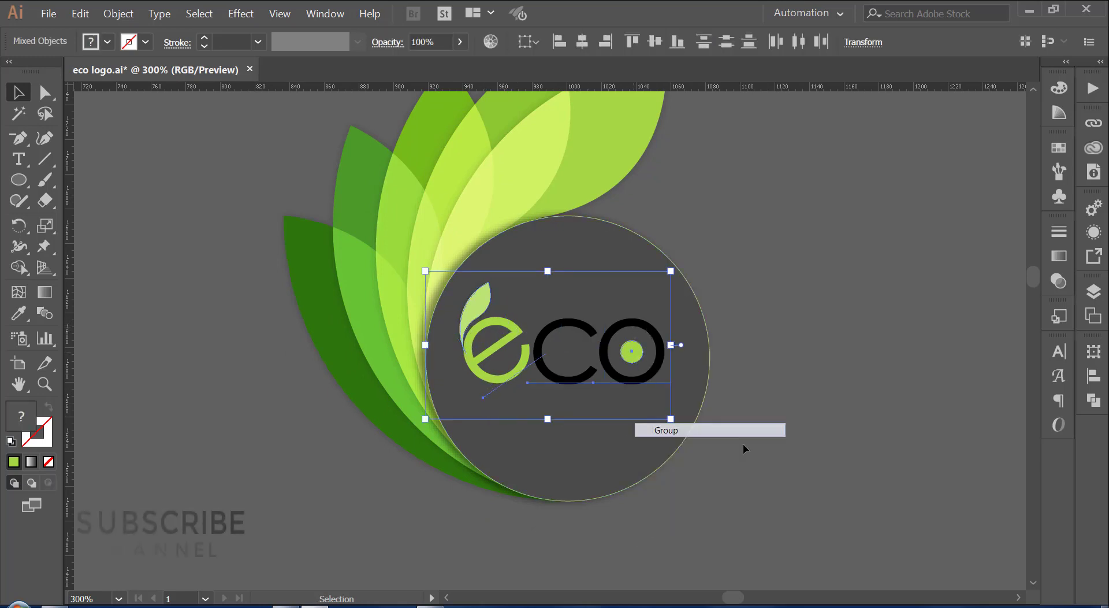
{"action": "left_click", "coordinate": [772, 447]}
Step: Zoom out to 200% with empty space below the logo in view
{"action": "left_click_drag", "start_coordinate": [738, 481], "coordinate": [725, 404]}
{"action": "key", "text": "ctrl+minus"}
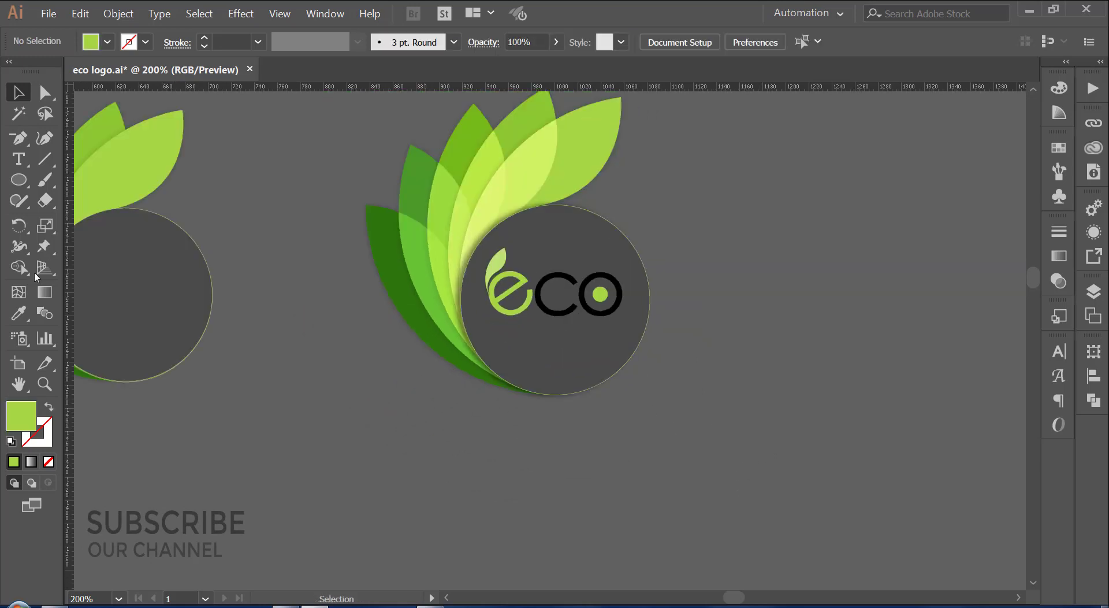
{"action": "left_click", "coordinate": [19, 159]}
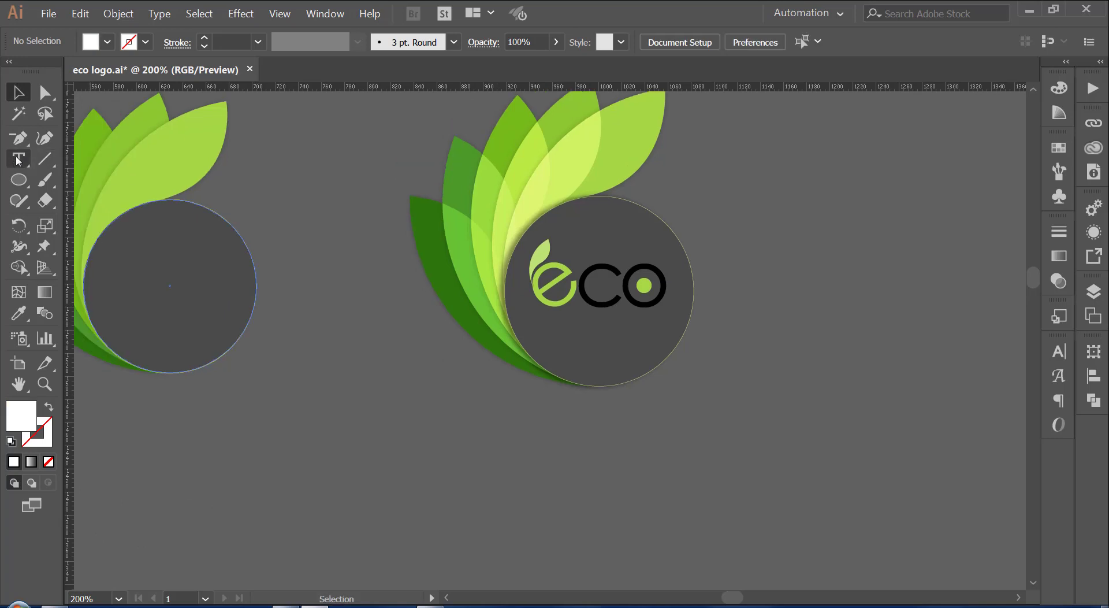
Step: Add a 17 pt text line reading 'your slogan' below the logo
{"action": "left_click", "coordinate": [19, 158]}
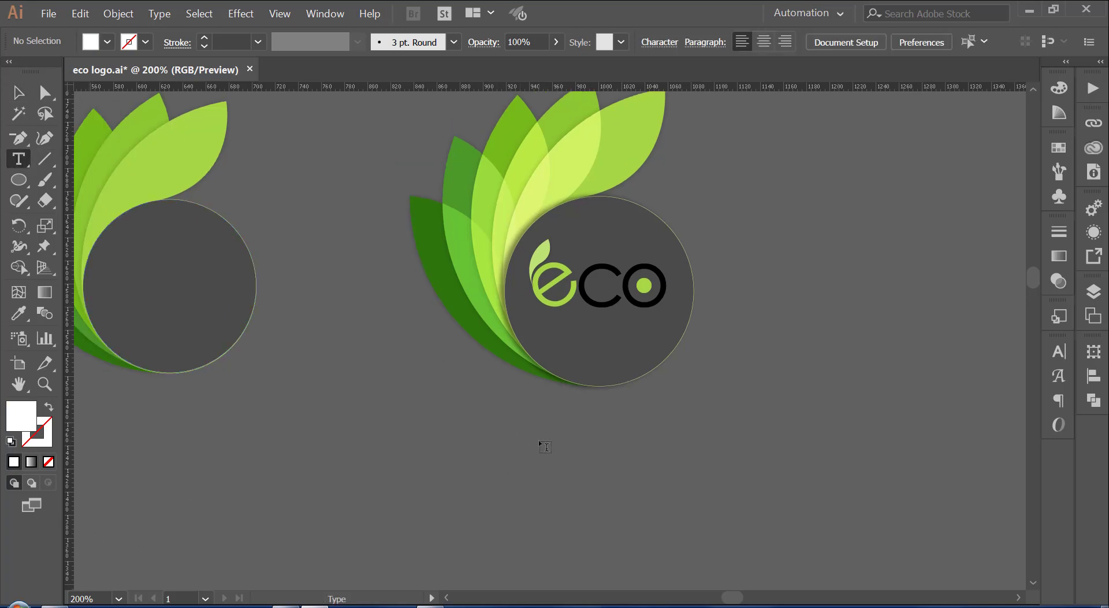
{"action": "left_click", "coordinate": [550, 482]}
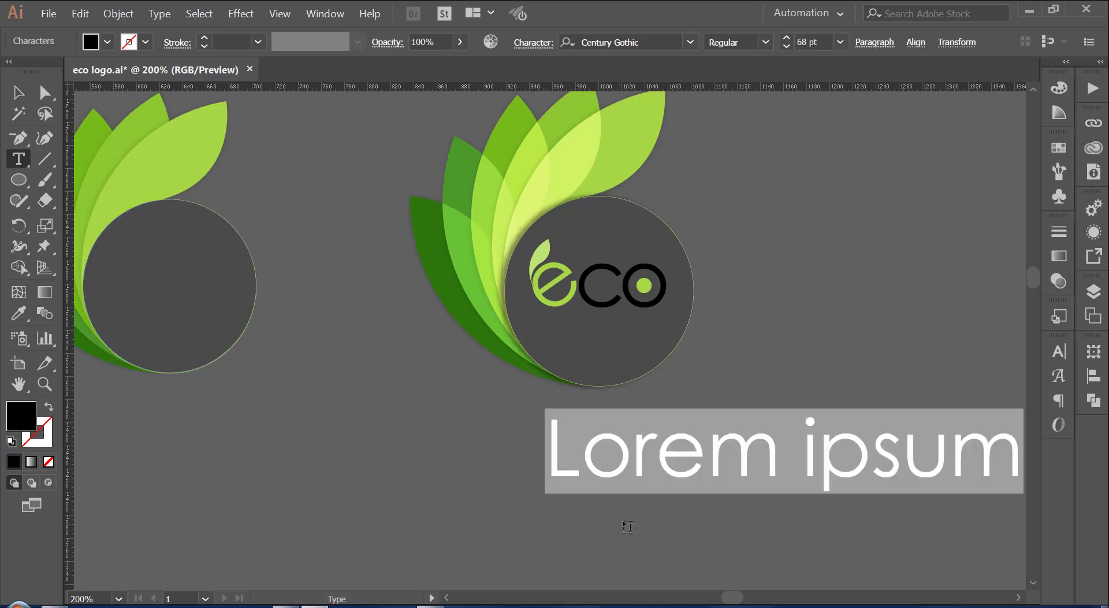
{"action": "left_click", "coordinate": [1093, 377]}
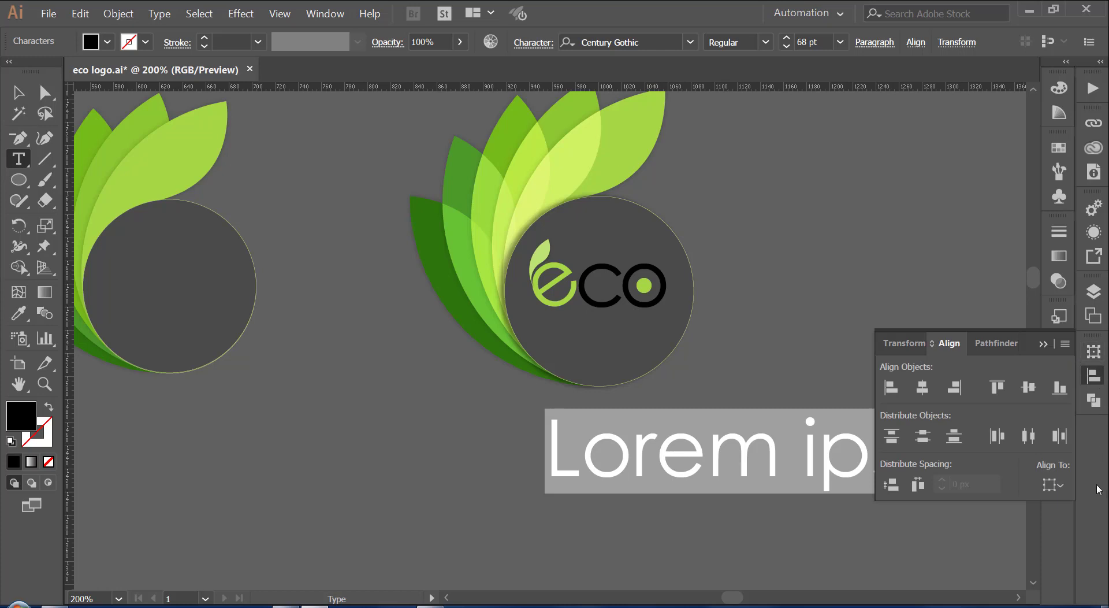
{"action": "left_click", "coordinate": [1043, 345]}
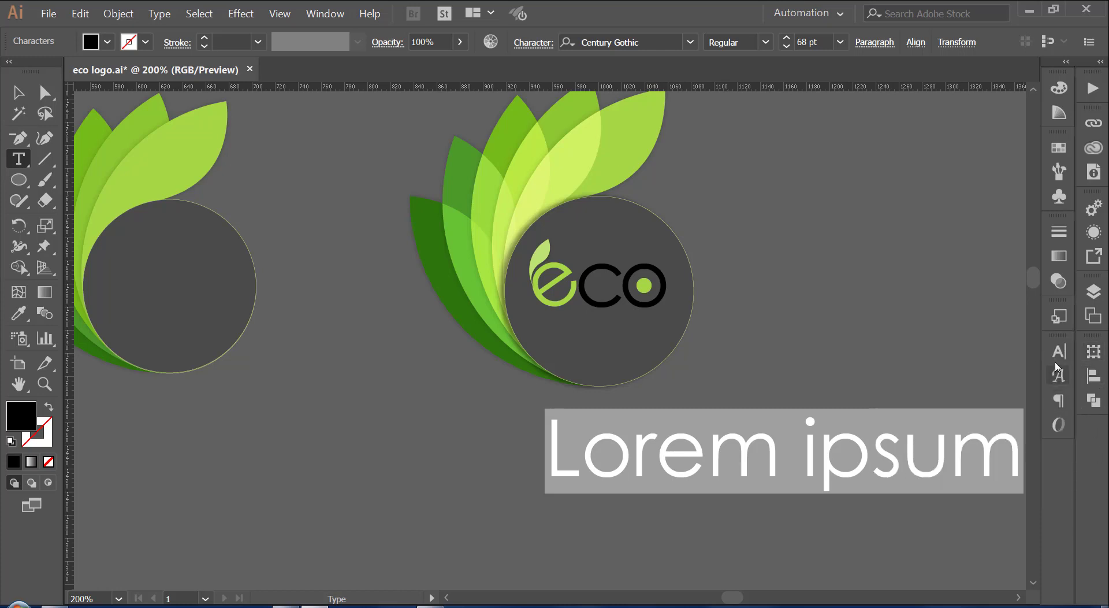
{"action": "key", "text": "ctrl+t"}
{"action": "left_click", "coordinate": [870, 421]}
{"action": "type", "text": "17"}
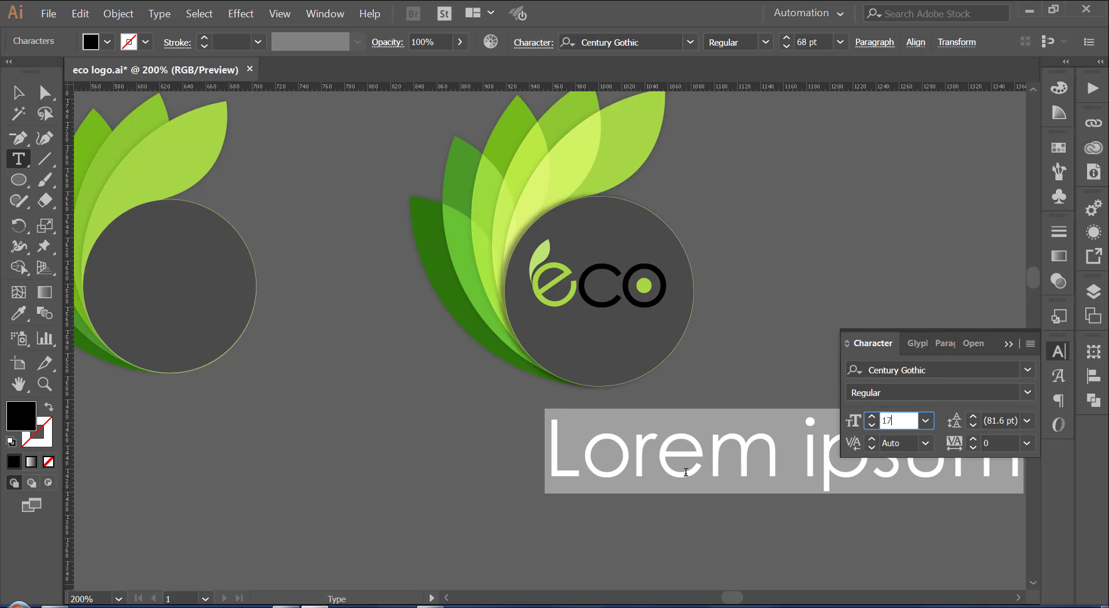
{"action": "left_click", "coordinate": [686, 472]}
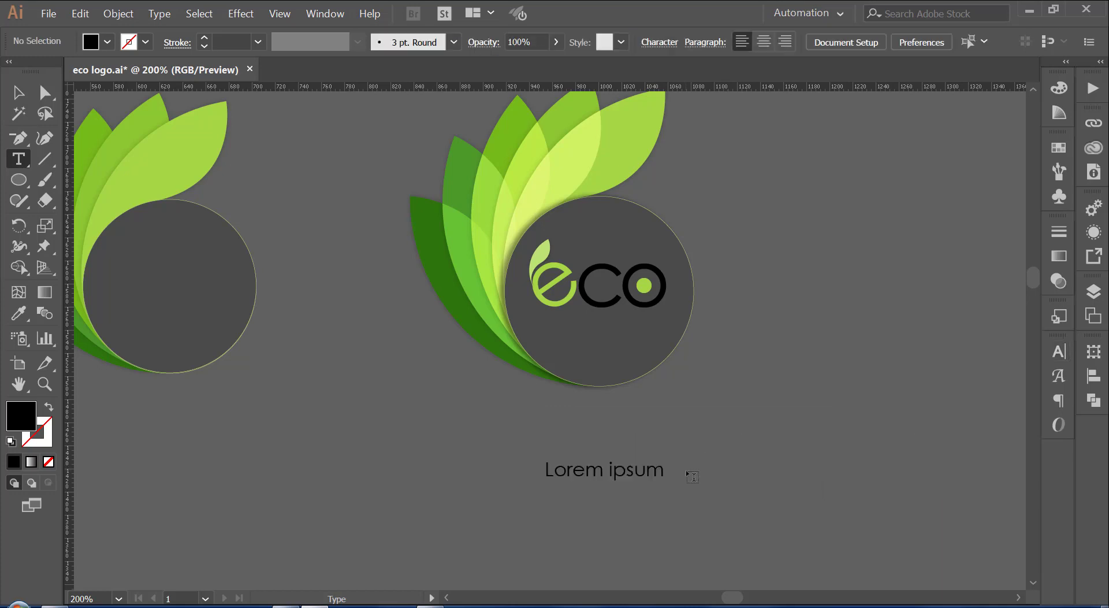
{"action": "key", "text": "ctrl+a"}
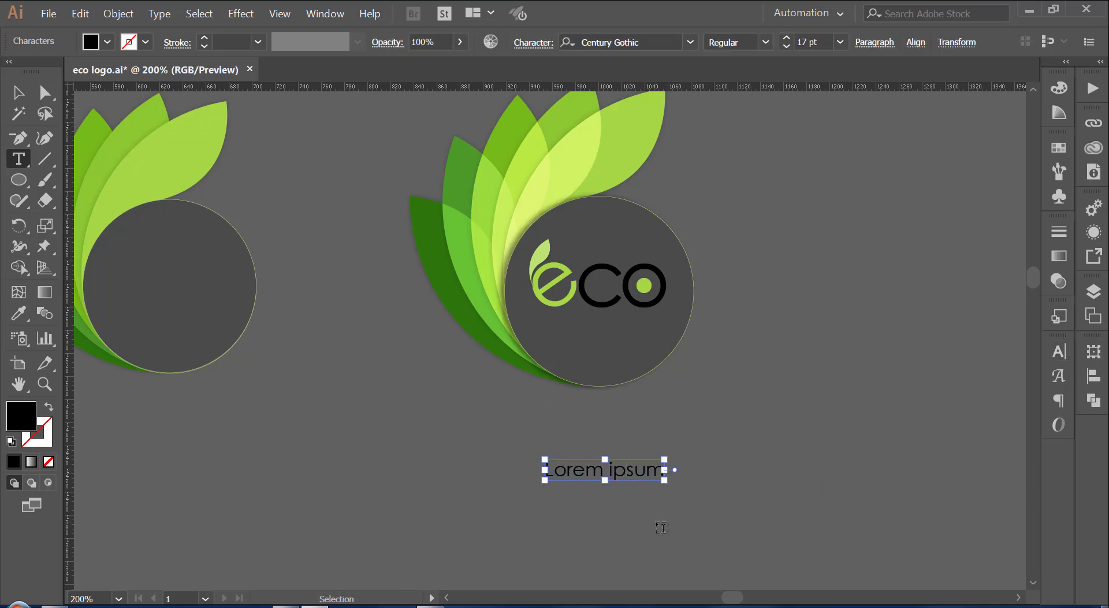
{"action": "type", "text": "your"}
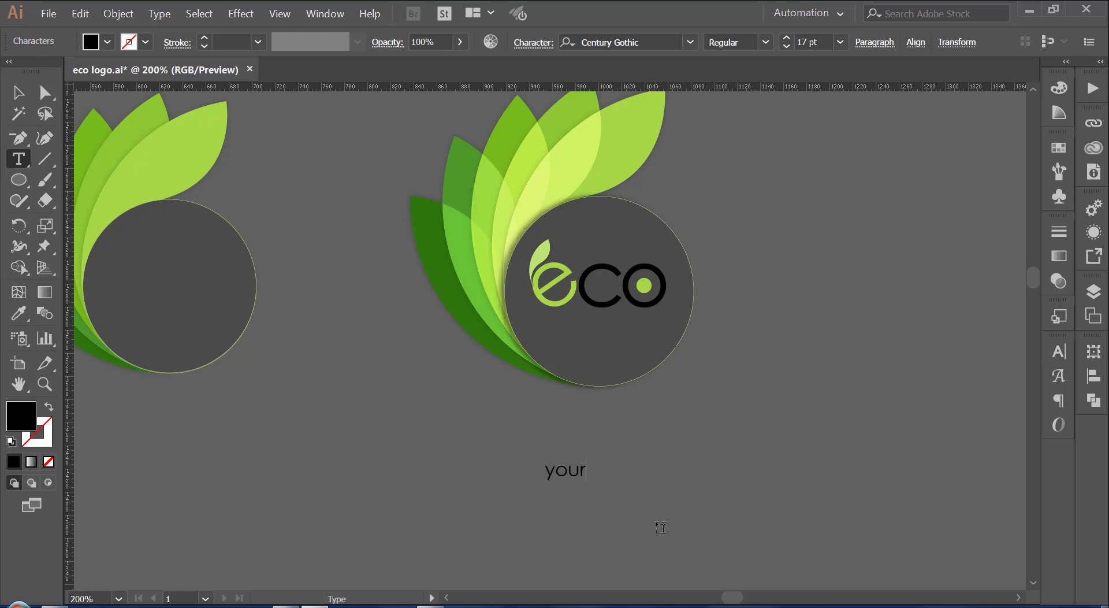
{"action": "type", "text": " slogan"}
{"action": "left_click", "coordinate": [17, 92]}
Step: Convert the slogan to UPPERCASE and set it in Myriad Variable Concept Light
{"action": "left_click", "coordinate": [124, 13]}
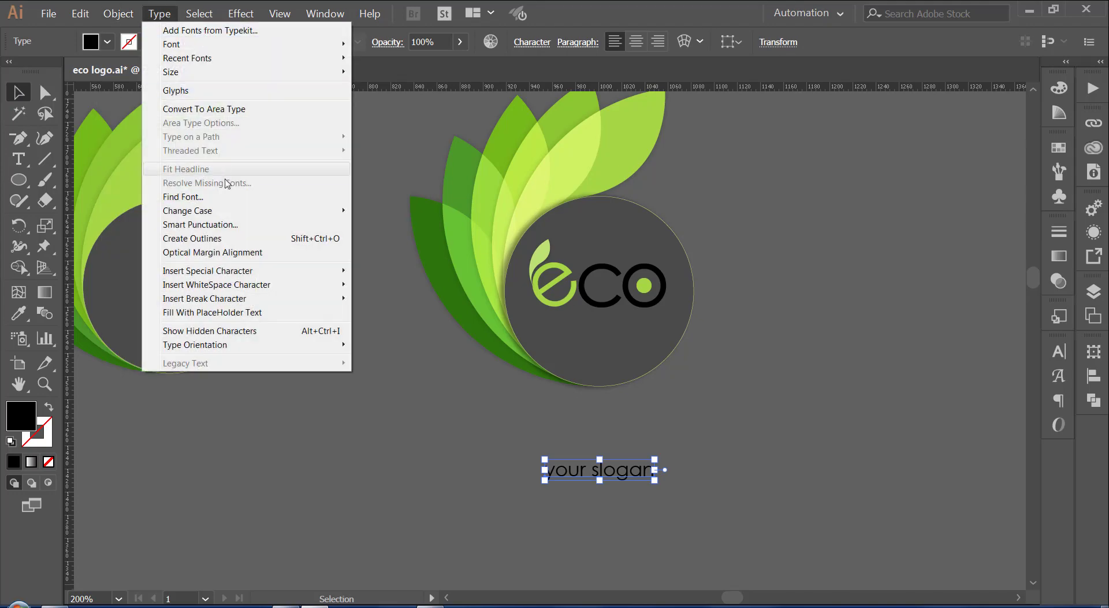
{"action": "left_click", "coordinate": [376, 211]}
{"action": "left_click", "coordinate": [667, 490]}
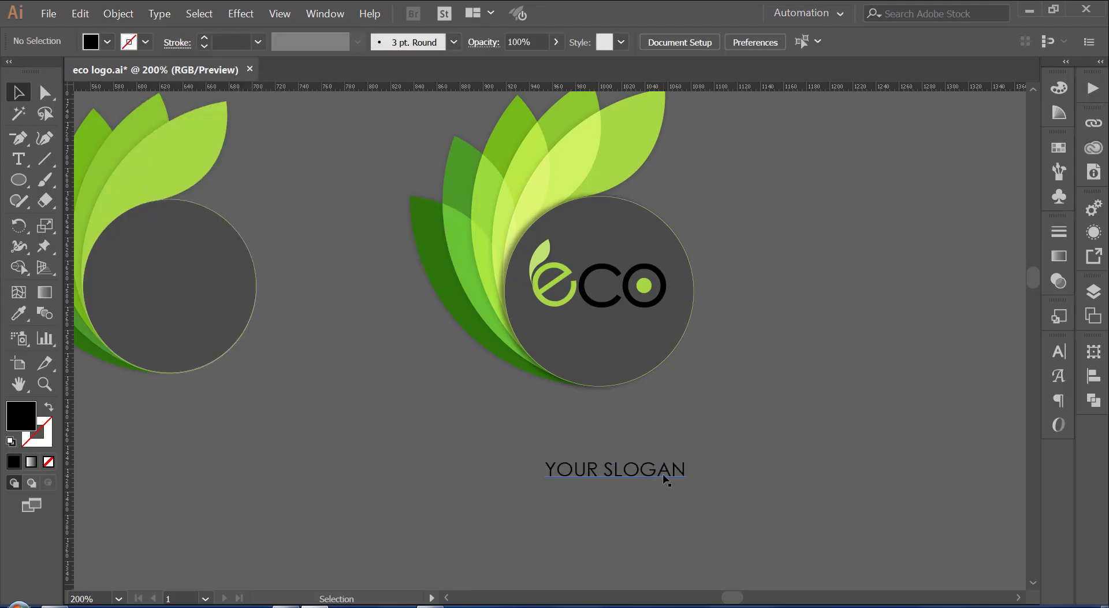
{"action": "left_click", "coordinate": [665, 478]}
{"action": "left_click", "coordinate": [1059, 351]}
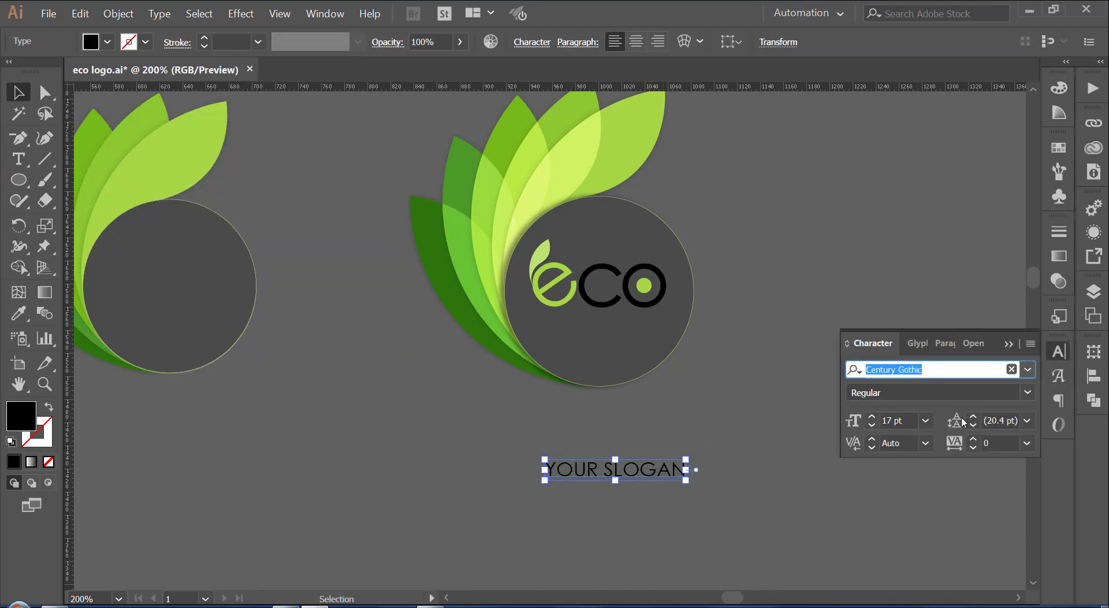
{"action": "type", "text": "m"}
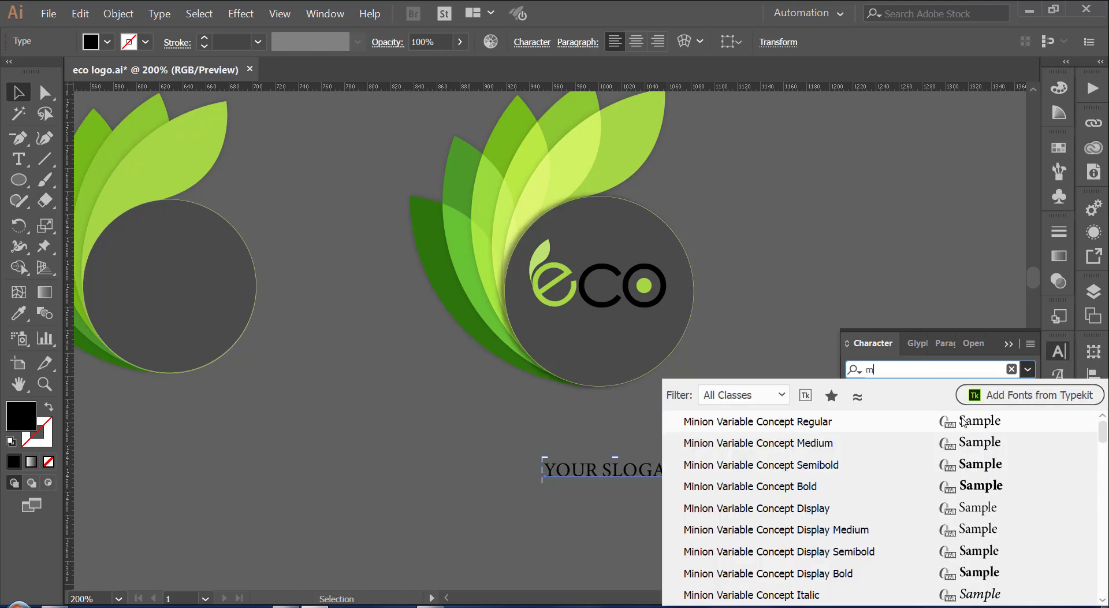
{"action": "type", "text": "y"}
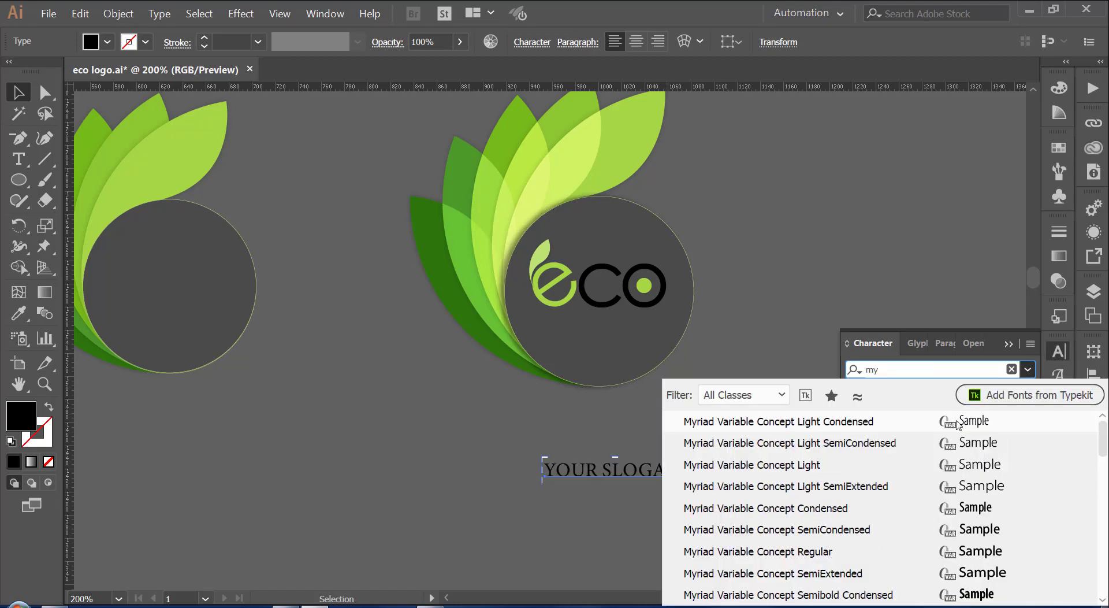
{"action": "left_click", "coordinate": [815, 468]}
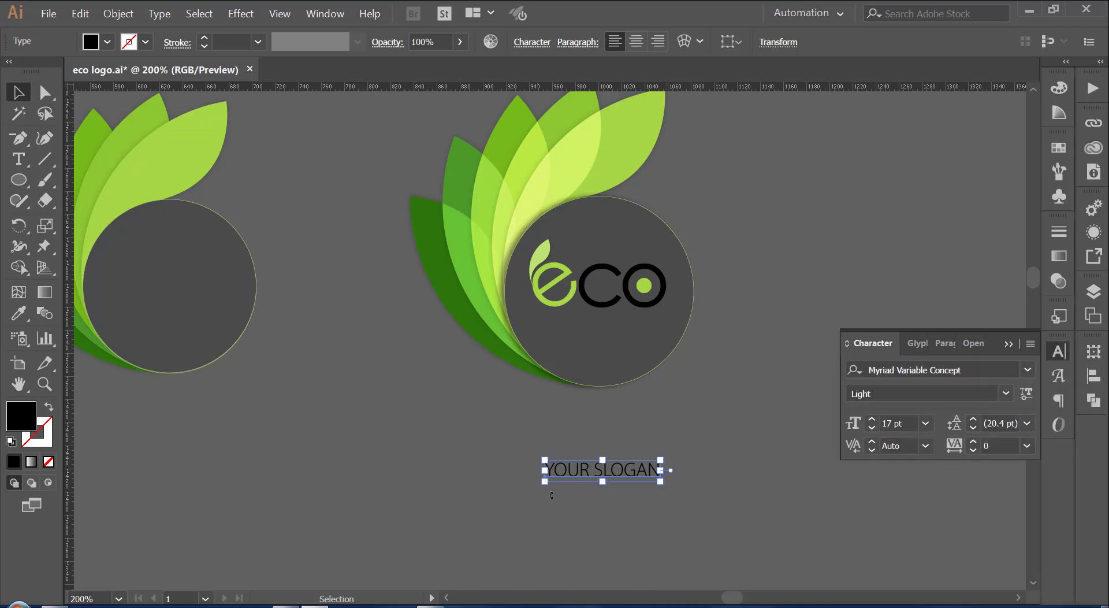
{"action": "key", "text": "Escape"}
Step: Move the 'YOUR SLOGAN' line into the circle beneath the eco wordmark
{"action": "left_click", "coordinate": [732, 443]}
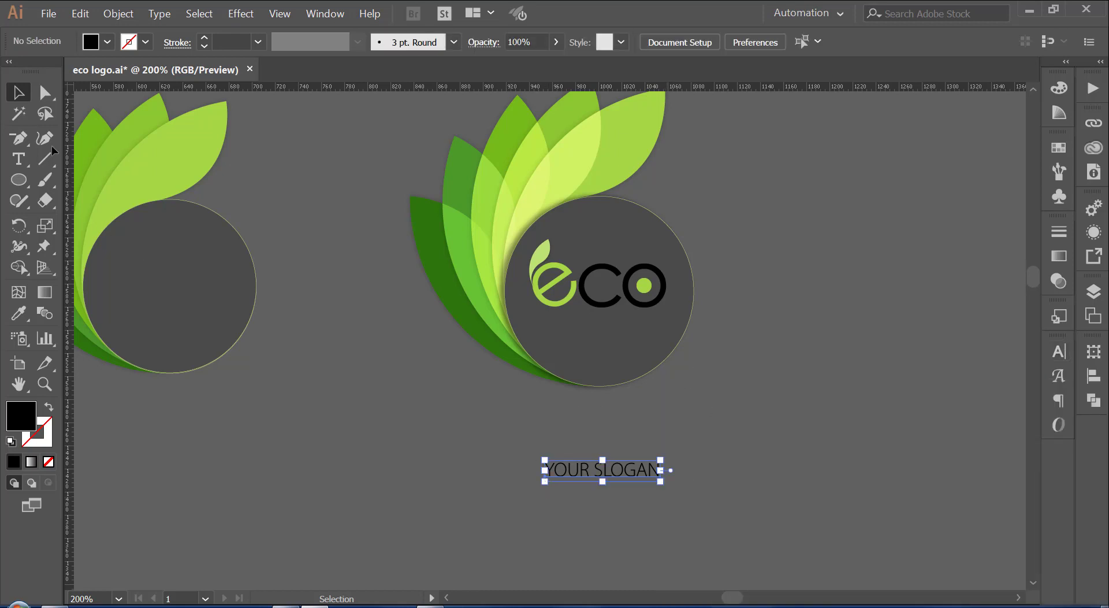
{"action": "scroll", "coordinate": [633, 519], "scroll_direction": "up", "scroll_amount": 1}
{"action": "left_click_drag", "start_coordinate": [626, 501], "coordinate": [619, 357]}
Step: Zoom to 300% and set the slogan's font size to 14 pt
{"action": "left_click", "coordinate": [745, 397]}
{"action": "key", "text": "ctrl+plus"}
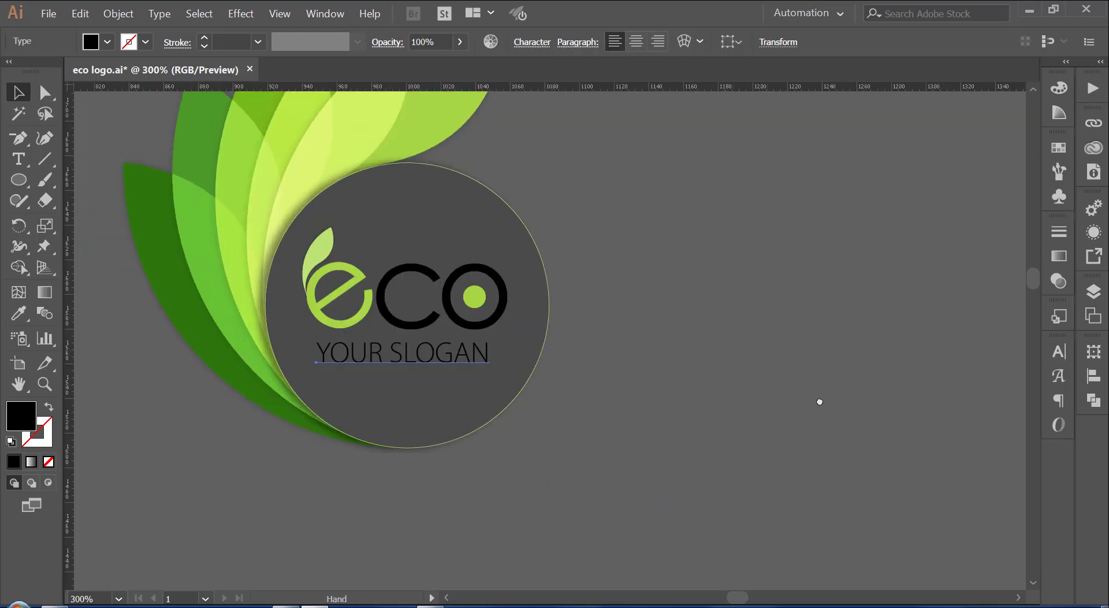
{"action": "left_click", "coordinate": [540, 372]}
{"action": "left_click", "coordinate": [1058, 350]}
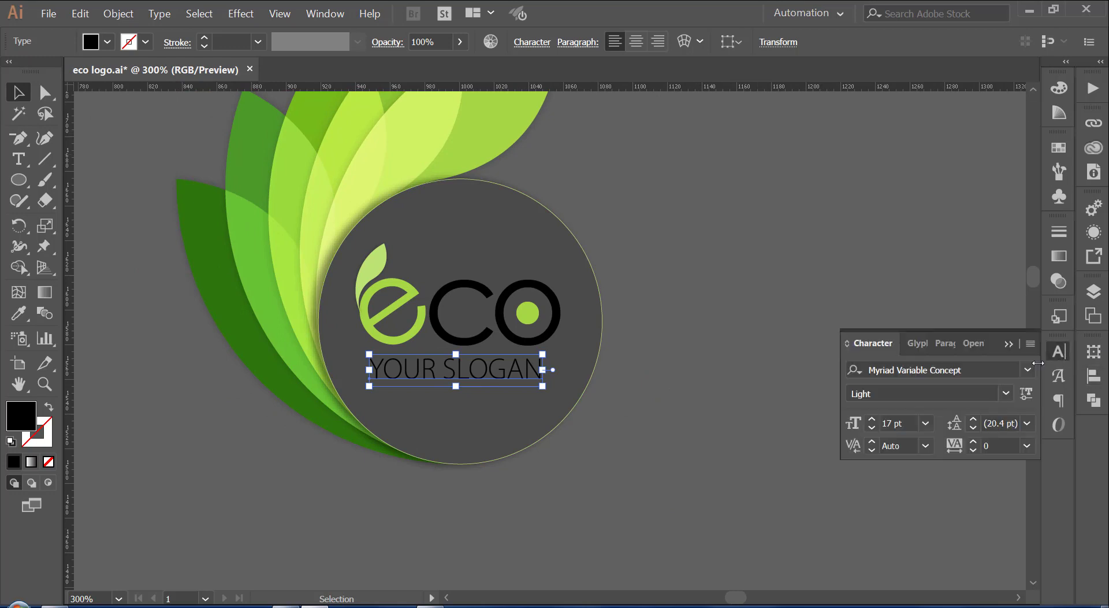
{"action": "left_click", "coordinate": [898, 423]}
{"action": "type", "text": "18"}
{"action": "key", "text": "Return"}
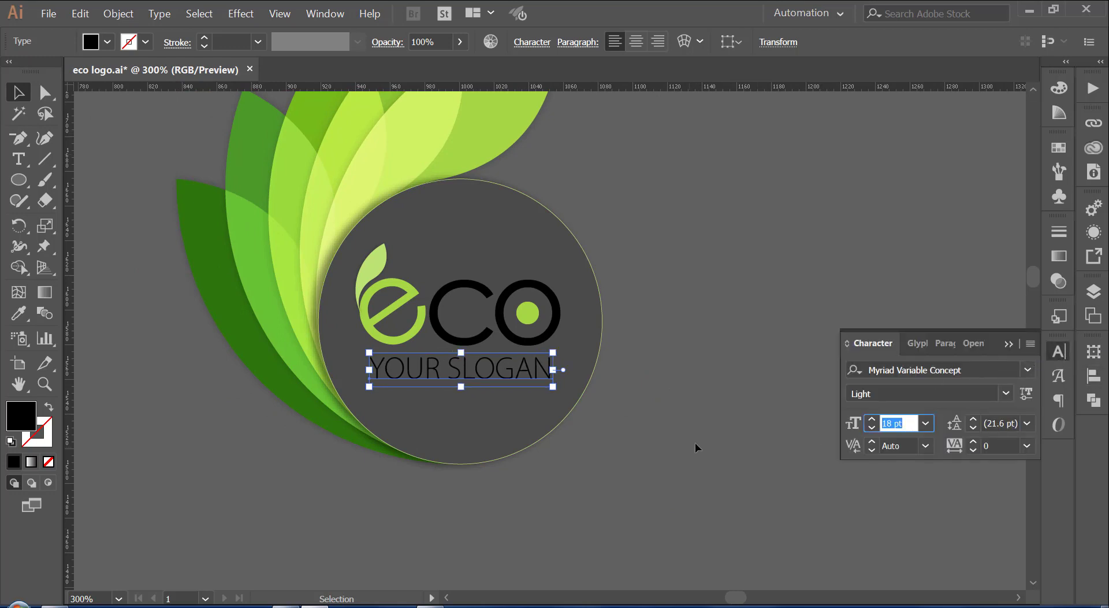
{"action": "key", "text": "Down"}
{"action": "key", "text": "Down"}
{"action": "key", "text": "Down"}
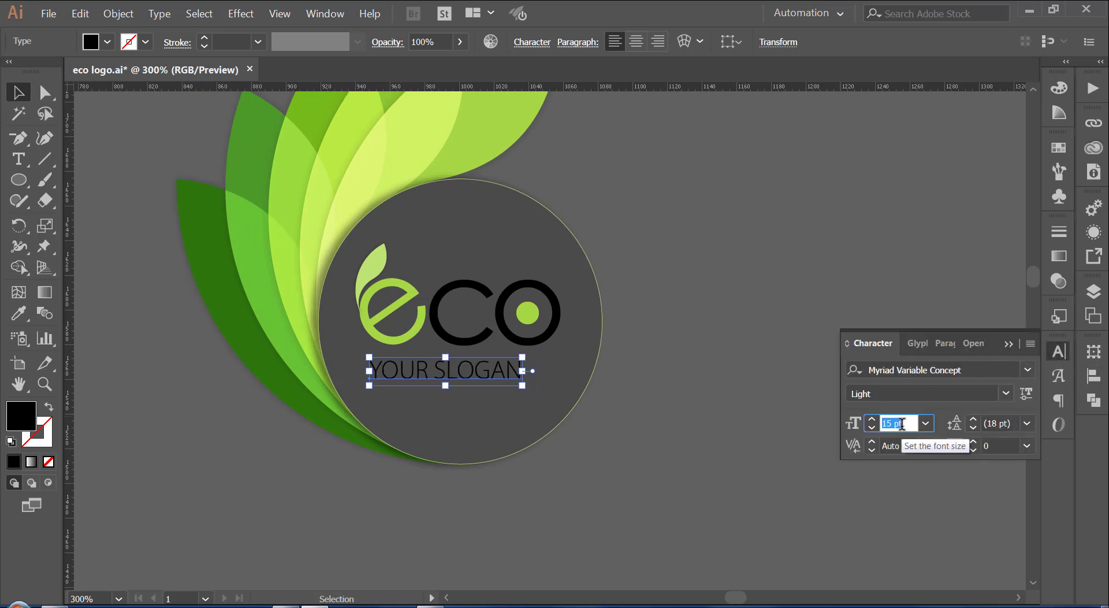
{"action": "key", "text": "Down"}
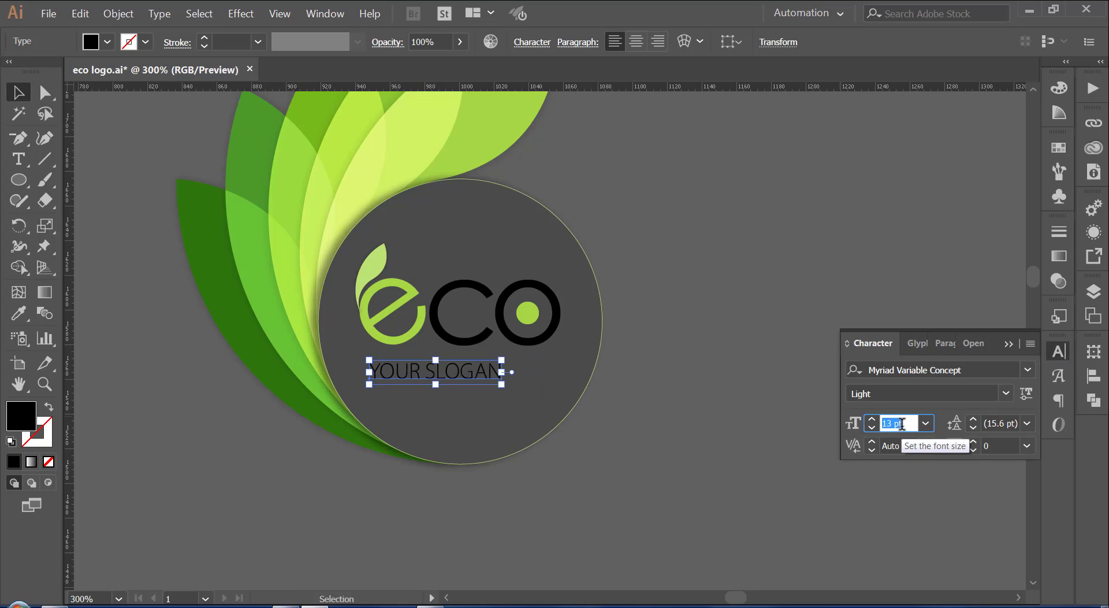
{"action": "key", "text": "Up"}
Step: Raise the slogan's tracking to 135
{"action": "left_click", "coordinate": [974, 443]}
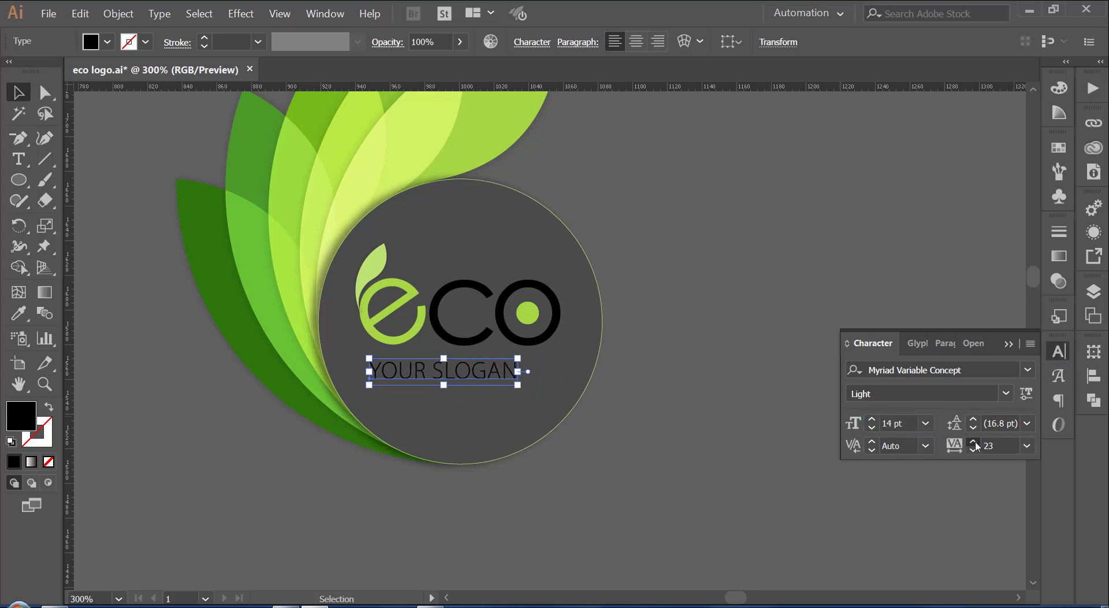
{"action": "left_click", "coordinate": [974, 445]}
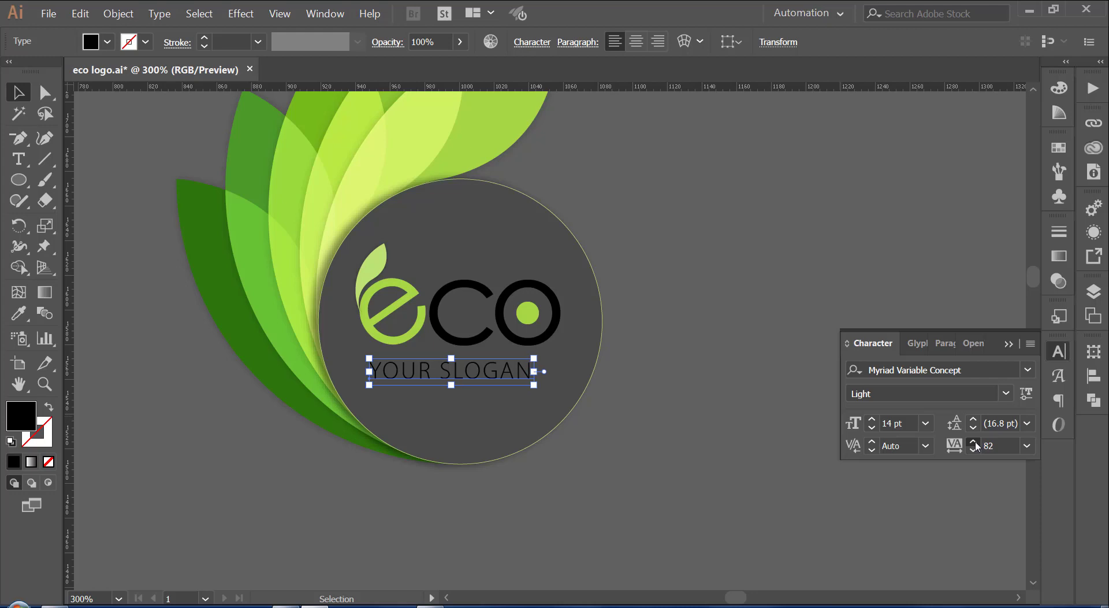
{"action": "left_click", "coordinate": [975, 446]}
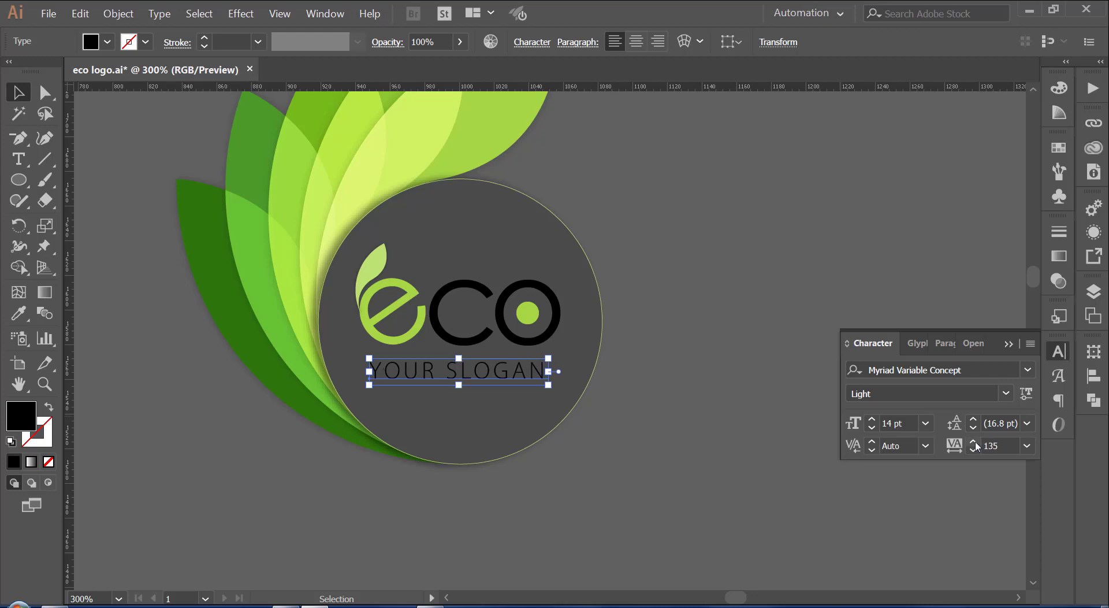
{"action": "left_click", "coordinate": [974, 452]}
Step: Fill the 'YOUR SLOGAN' text with white
{"action": "left_click", "coordinate": [1058, 147]}
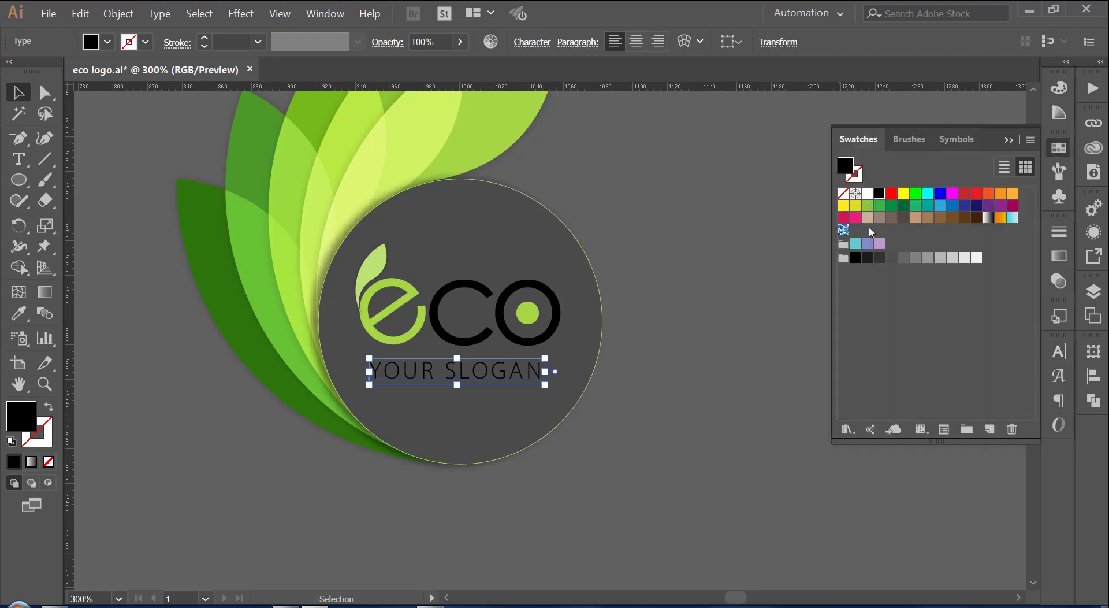
{"action": "left_click", "coordinate": [866, 193]}
{"action": "left_click", "coordinate": [686, 369]}
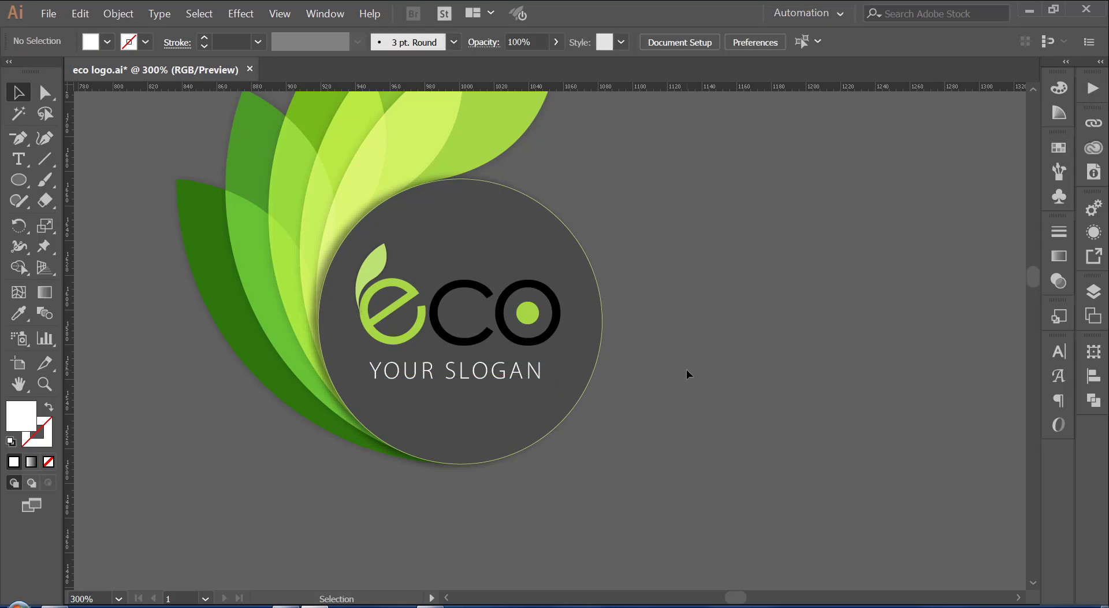
Step: Ungroup the eco wordmark and slogan group
{"action": "left_click", "coordinate": [543, 341]}
{"action": "left_click", "coordinate": [626, 301]}
{"action": "key", "text": "ctrl+z"}
{"action": "right_click", "coordinate": [543, 287]}
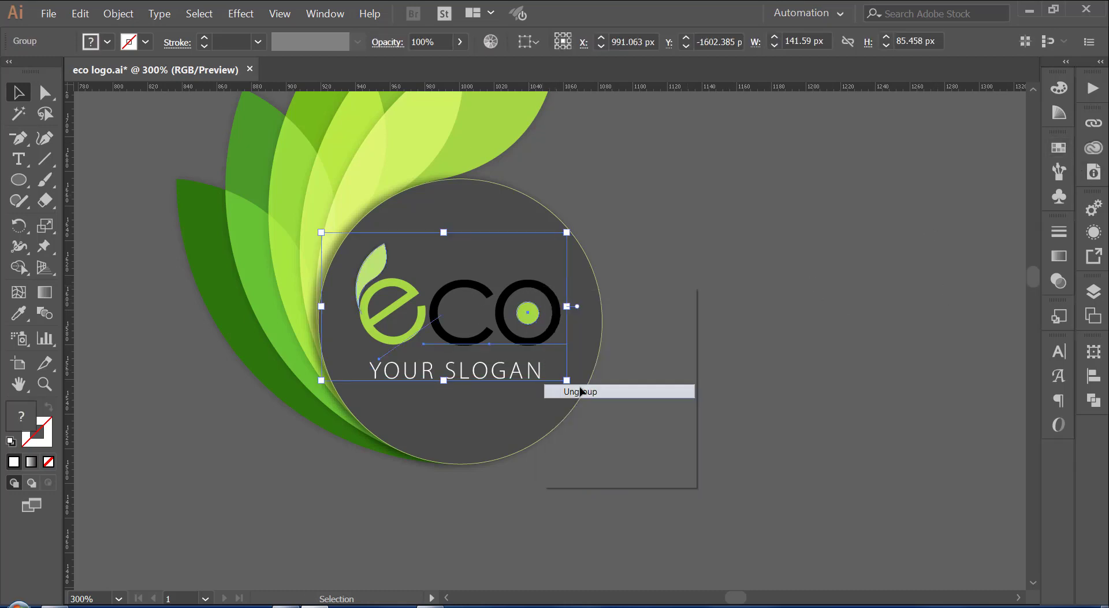
{"action": "left_click", "coordinate": [555, 384]}
{"action": "left_click", "coordinate": [674, 289]}
Step: Fill the 'o' and 'c' letters of the wordmark with white
{"action": "left_click", "coordinate": [556, 304]}
{"action": "left_click", "coordinate": [1059, 148]}
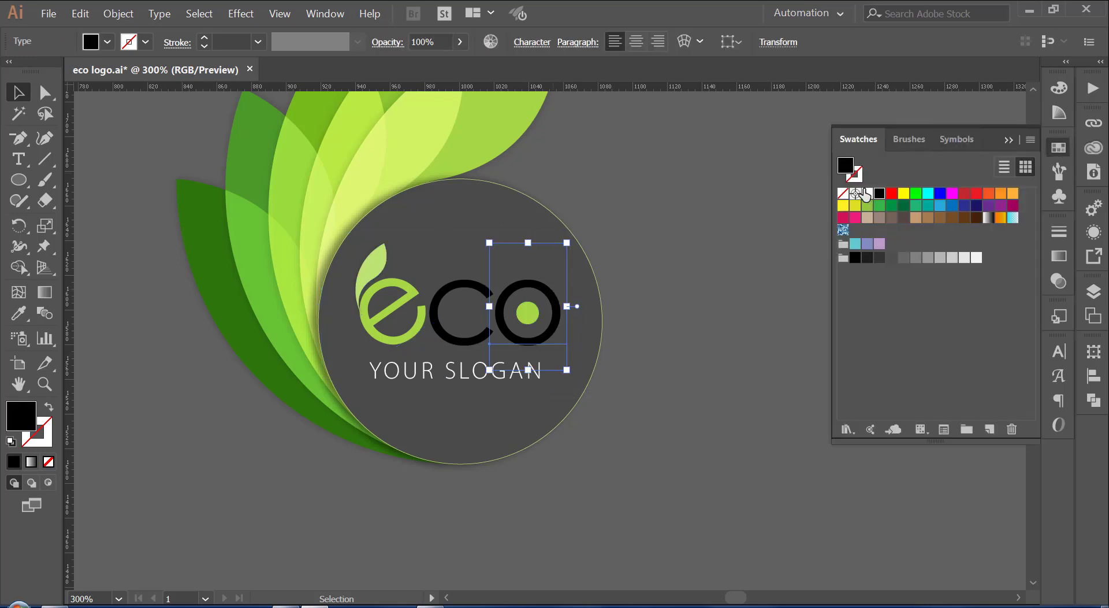
{"action": "left_click", "coordinate": [865, 190]}
{"action": "left_click", "coordinate": [948, 189]}
{"action": "left_click", "coordinate": [462, 312]}
{"action": "left_click", "coordinate": [1059, 148]}
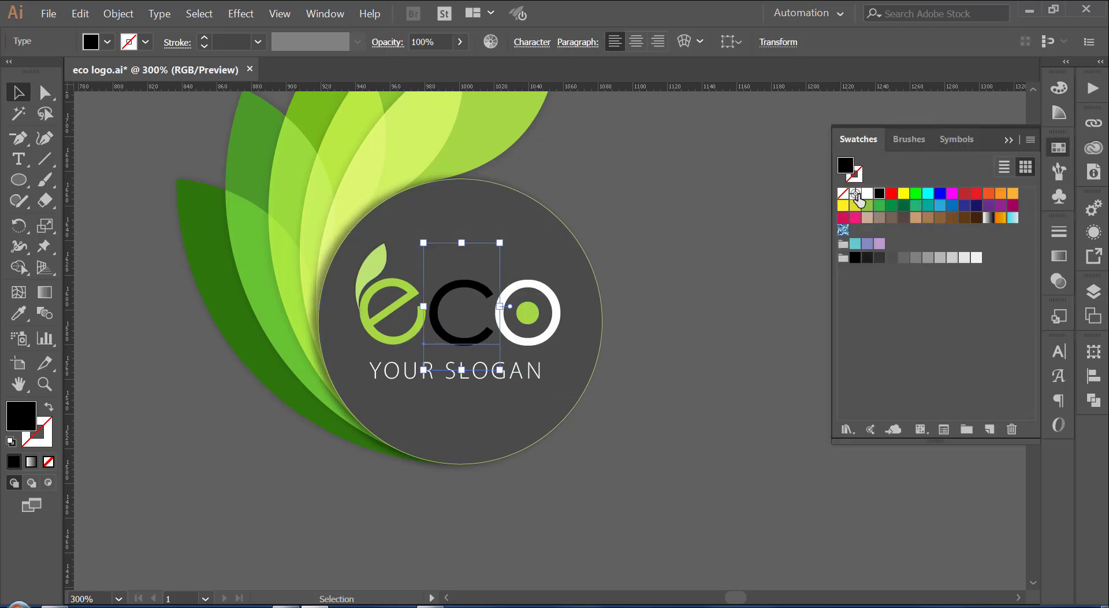
{"action": "left_click", "coordinate": [867, 193]}
{"action": "left_click", "coordinate": [700, 394]}
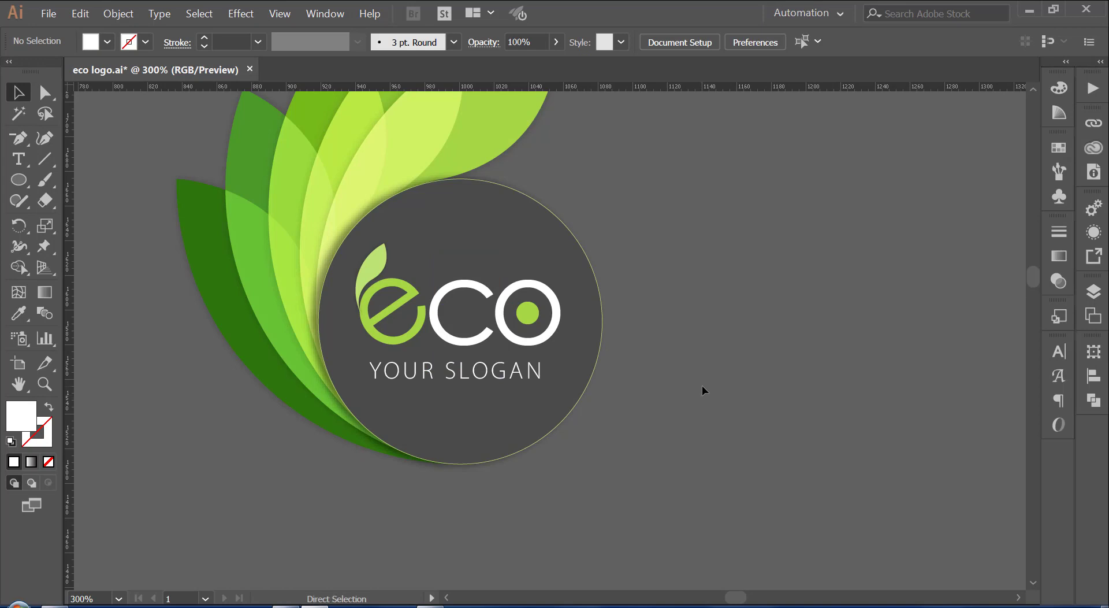
{"action": "key", "text": "ctrl+minus"}
{"action": "key", "text": "ctrl+minus"}
Step: Nudge the small leaf above the e slightly up and to the left
{"action": "key", "text": "ctrl+plus"}
{"action": "key", "text": "ctrl+plus"}
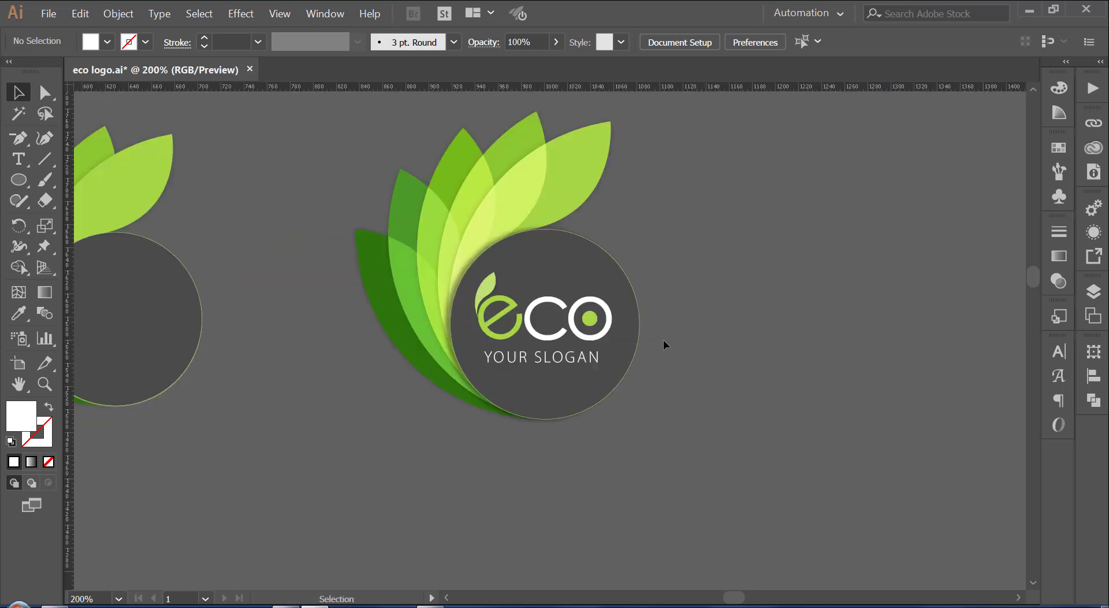
{"action": "key", "text": "ctrl+minus"}
{"action": "mouse_move", "coordinate": [664, 325]}
{"action": "left_mouse_down"}
{"action": "mouse_move", "coordinate": [666, 382]}
{"action": "mouse_move", "coordinate": [725, 466]}
{"action": "mouse_move", "coordinate": [686, 480]}
{"action": "left_mouse_up"}
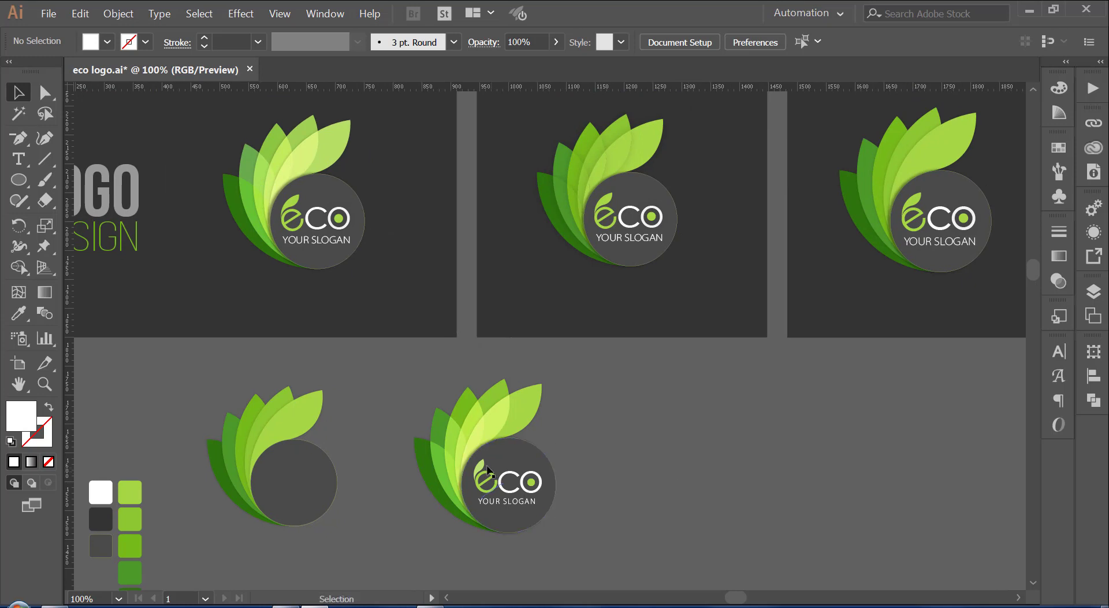
{"action": "left_click", "coordinate": [489, 471]}
{"action": "key", "text": "ctrl+plus"}
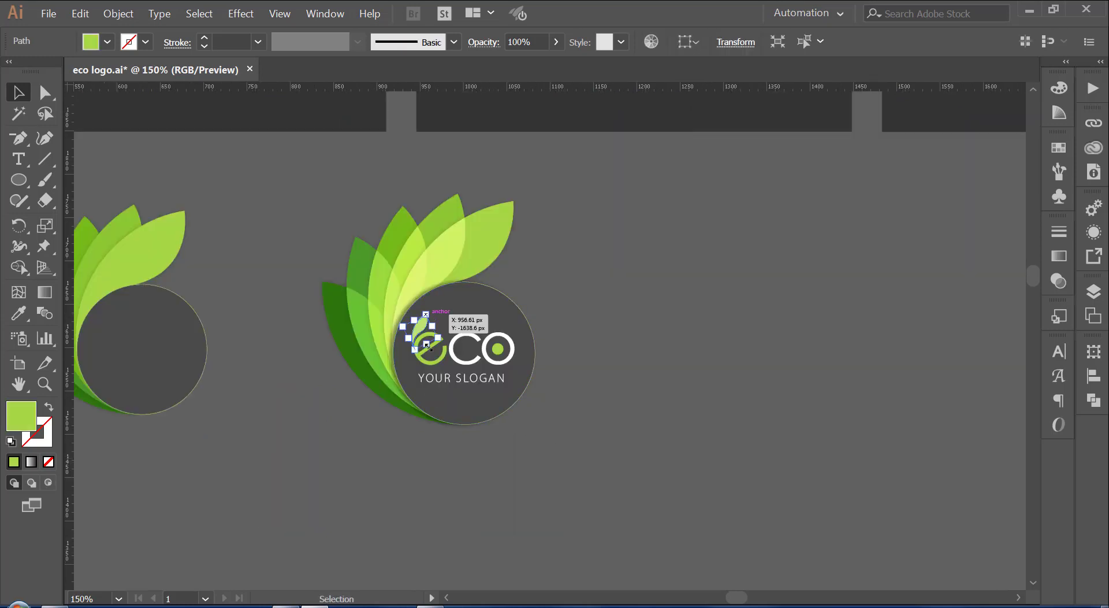
{"action": "key", "text": "ctrl+plus"}
{"action": "left_click_drag", "start_coordinate": [554, 330], "coordinate": [541, 310]}
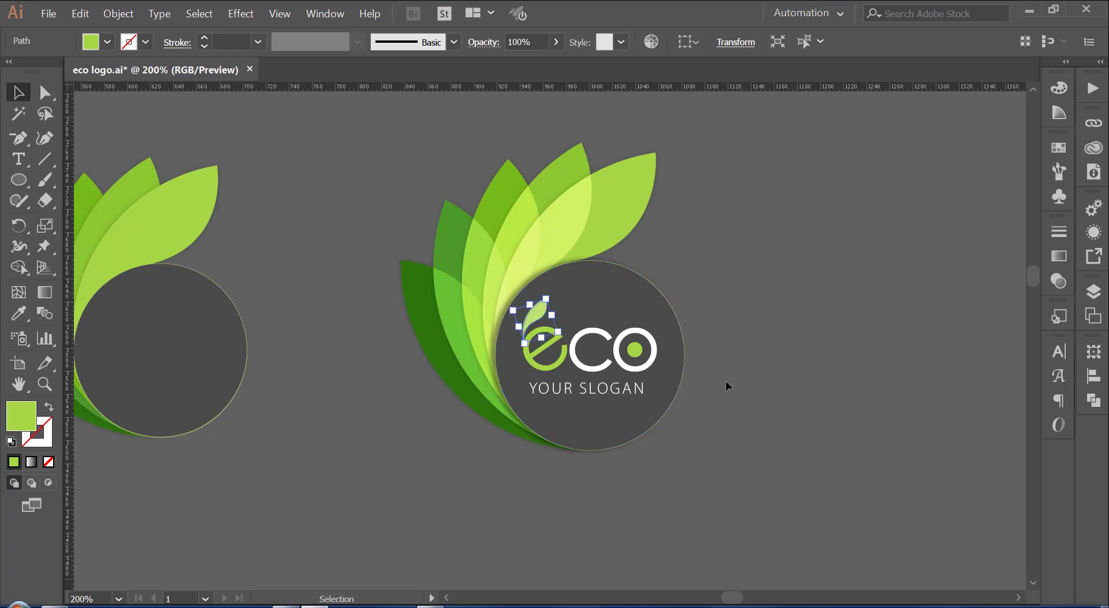
{"action": "left_click", "coordinate": [726, 380]}
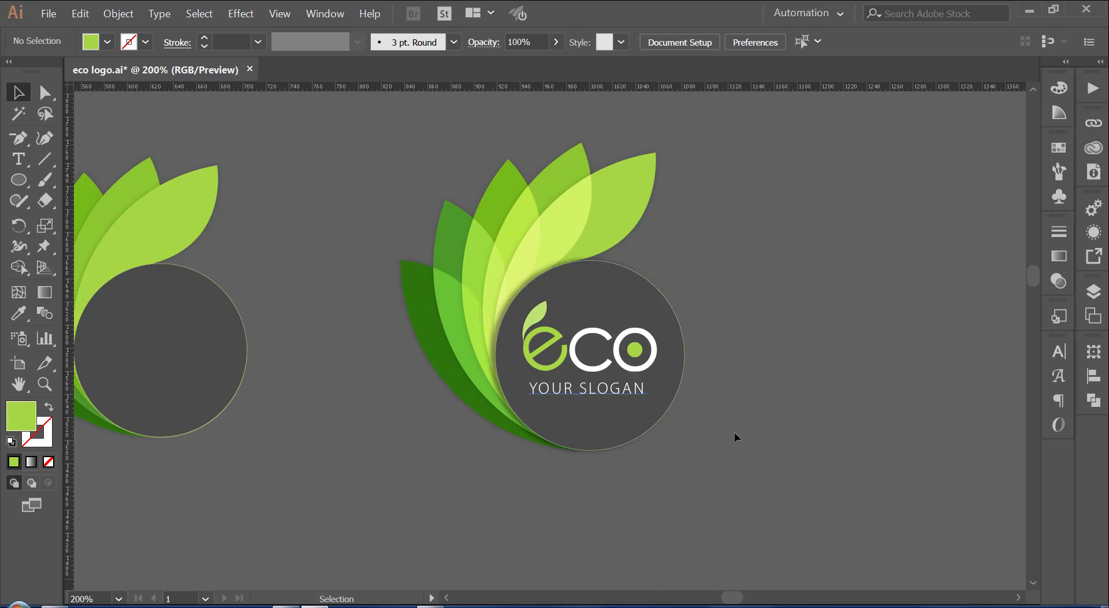
Step: Group the small leaf with the e, c and o letters
{"action": "left_click", "coordinate": [532, 320]}
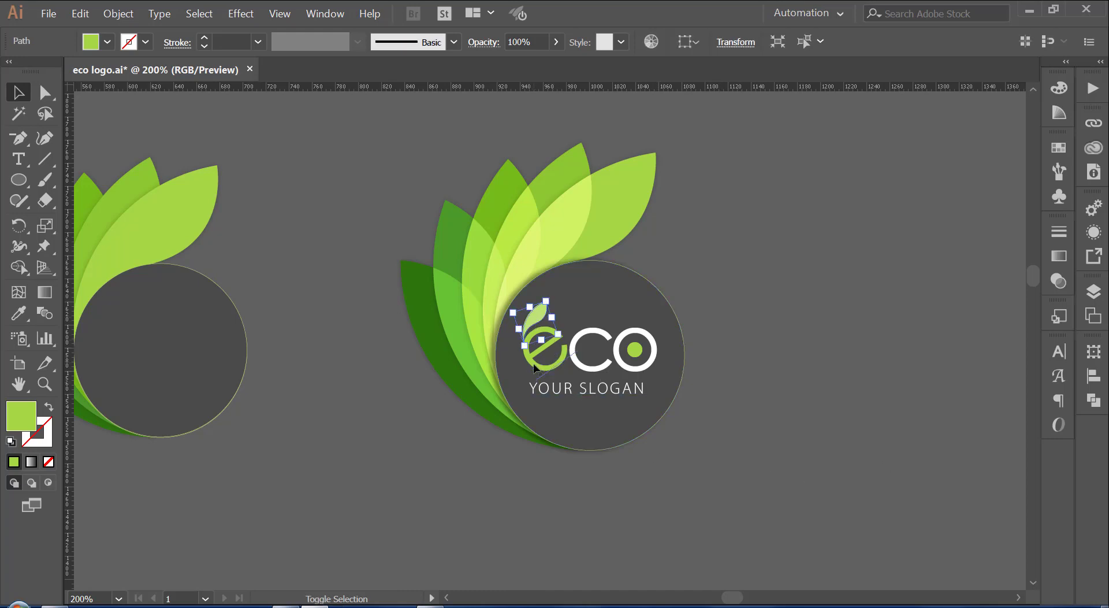
{"action": "left_click", "coordinate": [538, 368], "text": "shift"}
{"action": "left_click", "coordinate": [609, 339], "text": "shift"}
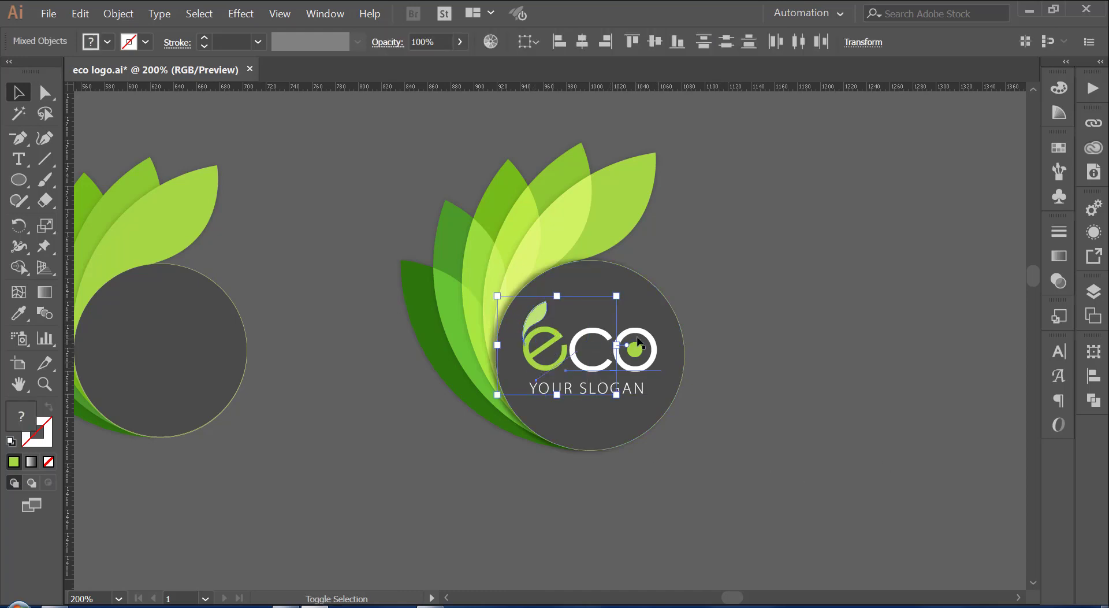
{"action": "left_click", "coordinate": [637, 335], "text": "shift"}
{"action": "right_click", "coordinate": [638, 336]}
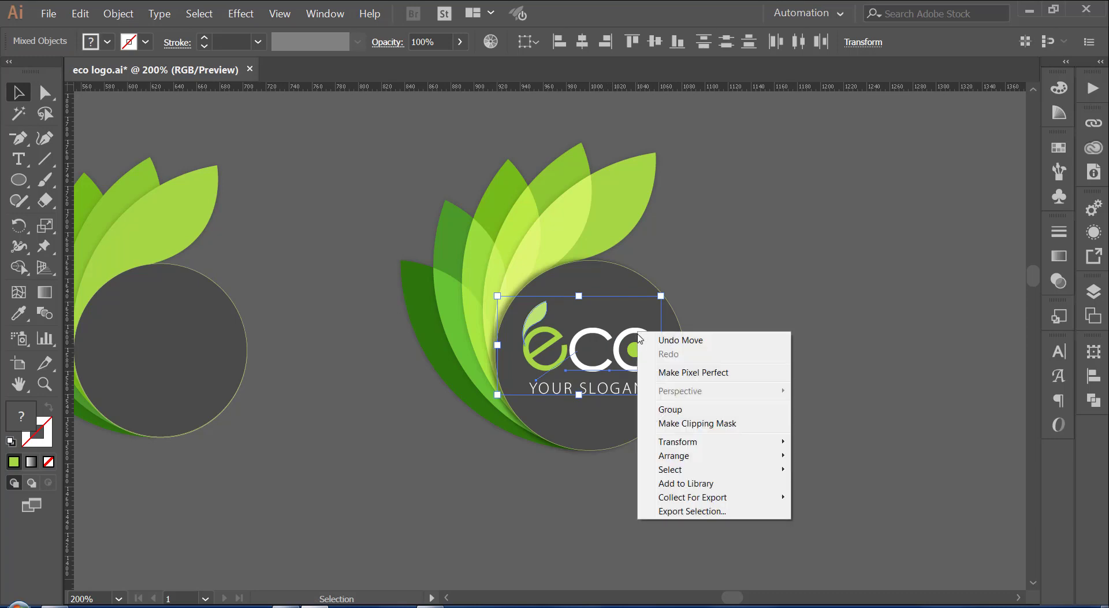
{"action": "left_click", "coordinate": [796, 313]}
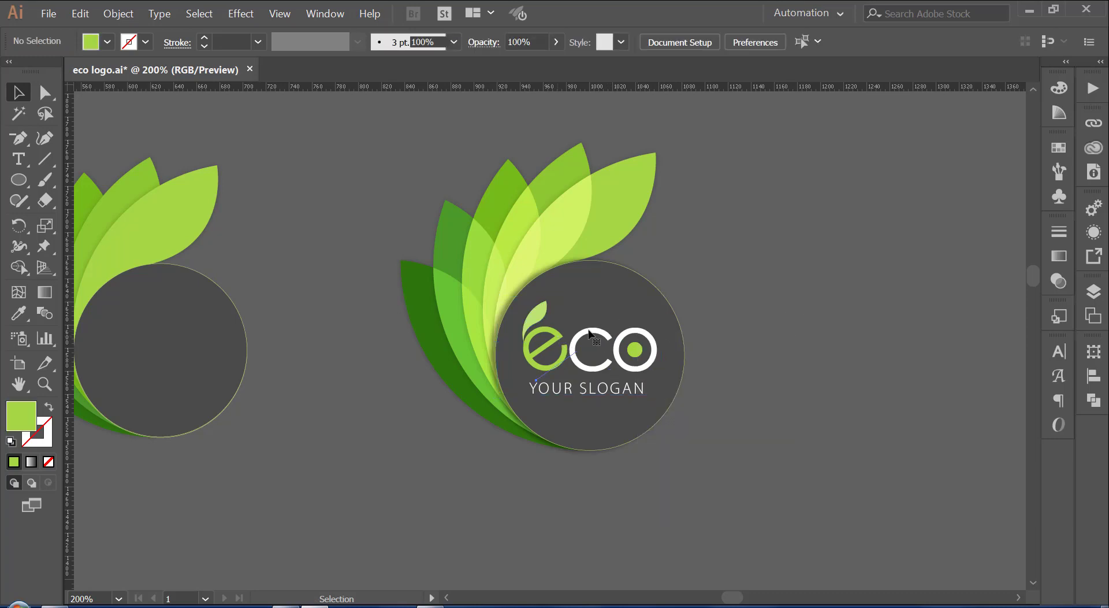
Step: Convert the grouped eco wordmark text to outlines
{"action": "left_click", "coordinate": [597, 337]}
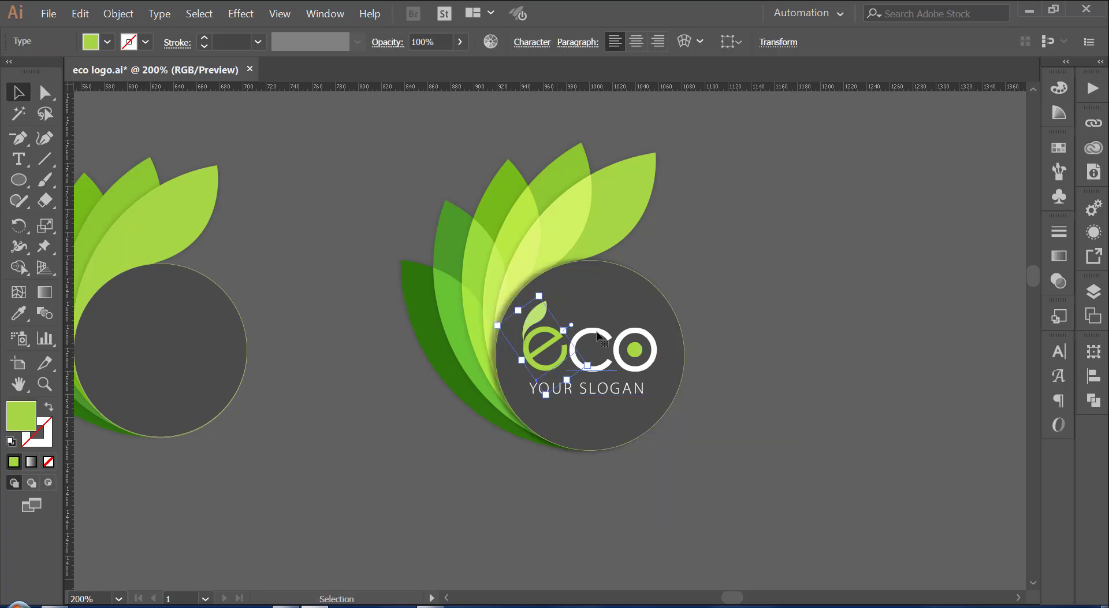
{"action": "right_click", "coordinate": [633, 334]}
{"action": "left_click", "coordinate": [745, 417]}
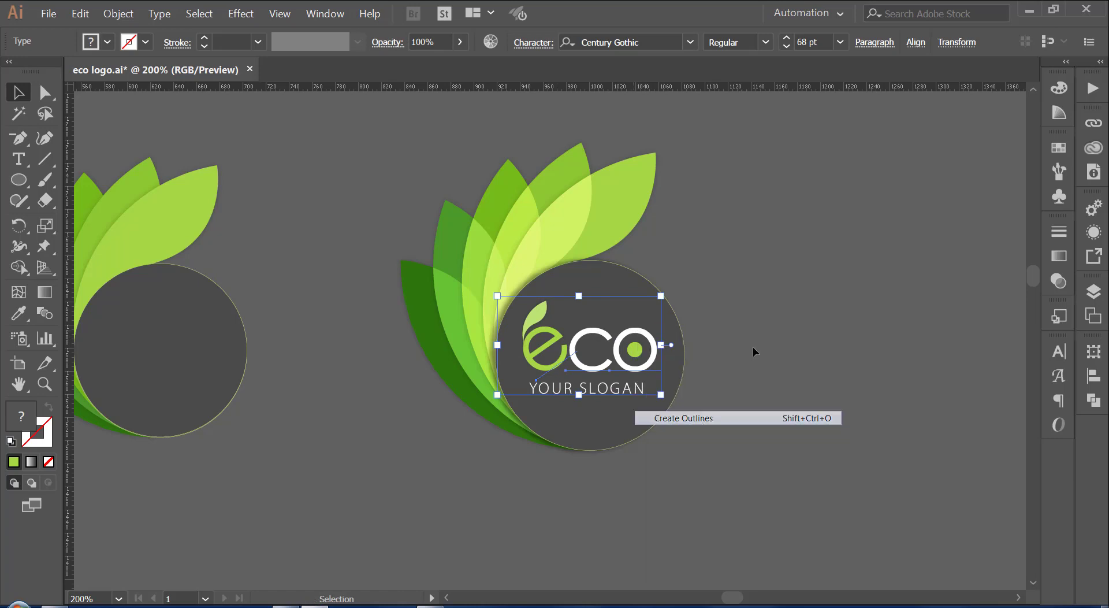
{"action": "left_click", "coordinate": [753, 345]}
{"action": "scroll", "coordinate": [709, 354], "scroll_direction": "up", "scroll_amount": 1}
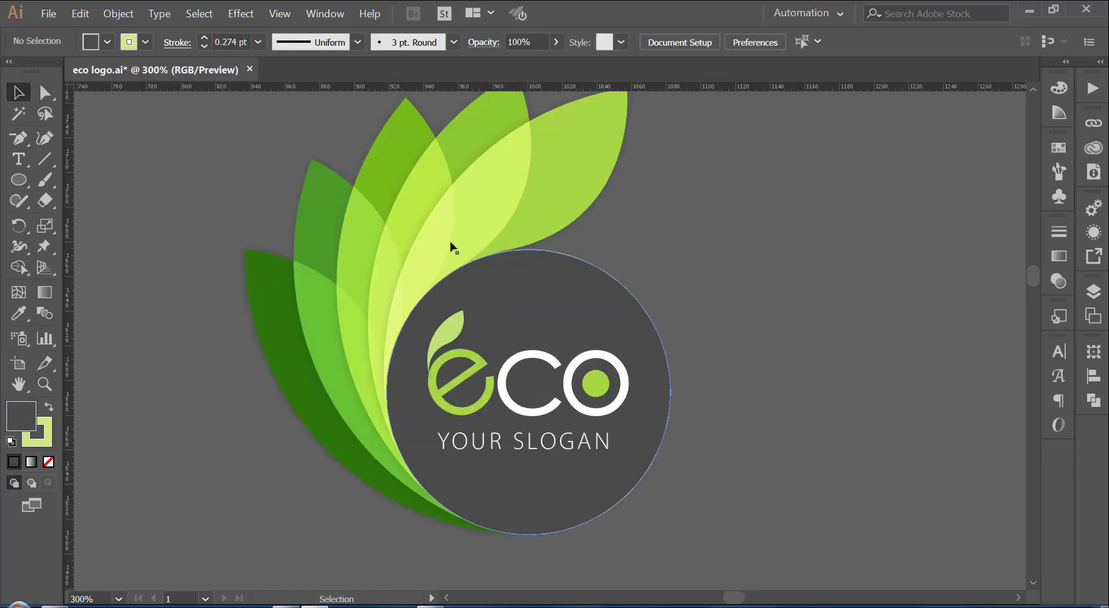
{"action": "left_click", "coordinate": [454, 262]}
{"action": "left_click", "coordinate": [240, 13]}
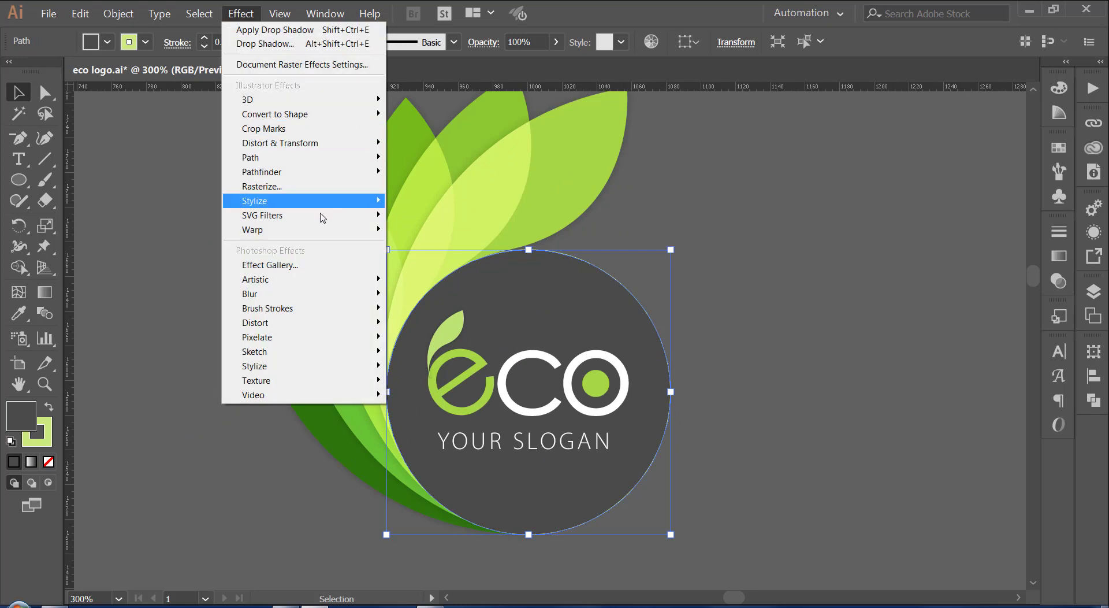
Step: Give the dark circle a Multiply drop shadow: X offset -2 px, blur 2 px, opacity about 41%
{"action": "mouse_move", "coordinate": [286, 200]}
{"action": "left_click", "coordinate": [417, 200]}
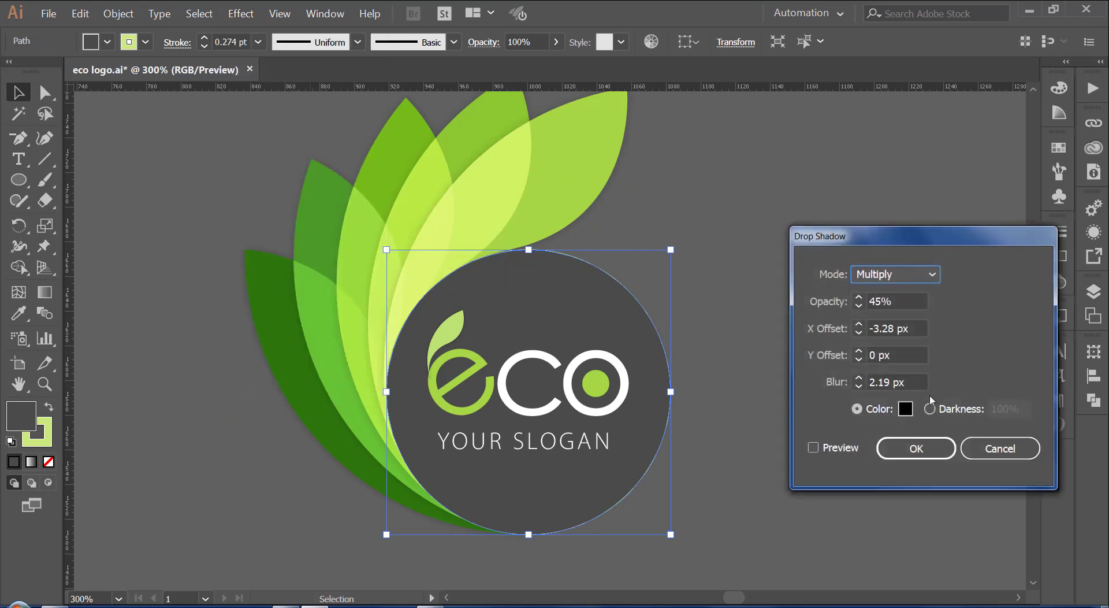
{"action": "left_click", "coordinate": [813, 448]}
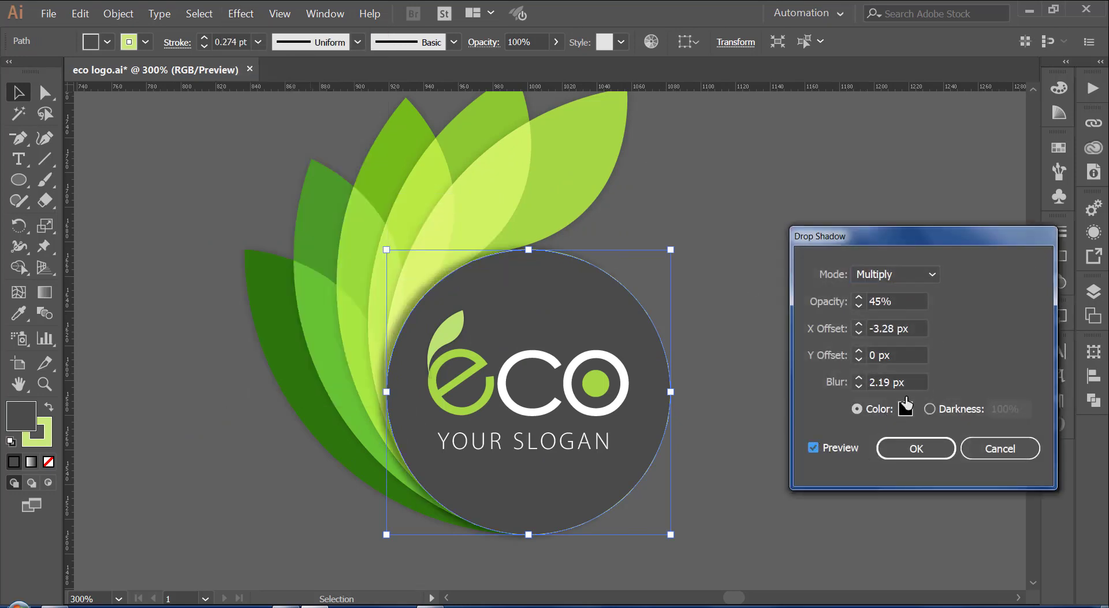
{"action": "left_click", "coordinate": [903, 300]}
{"action": "left_click_drag", "start_coordinate": [915, 328], "coordinate": [868, 329]}
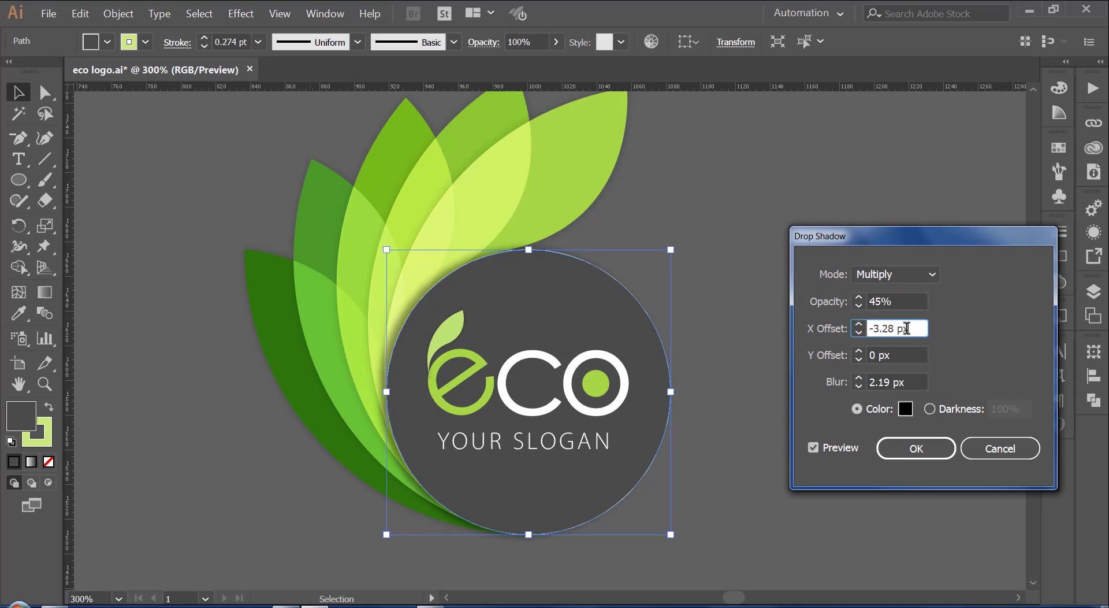
{"action": "key", "text": "Down"}
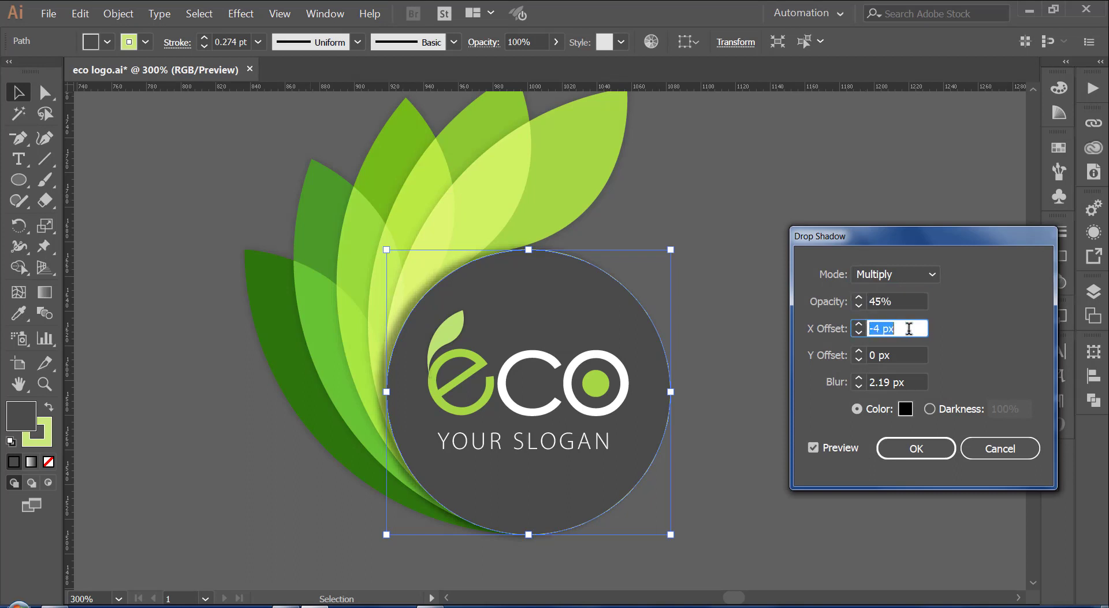
{"action": "key", "text": "Up"}
{"action": "key", "text": "Up"}
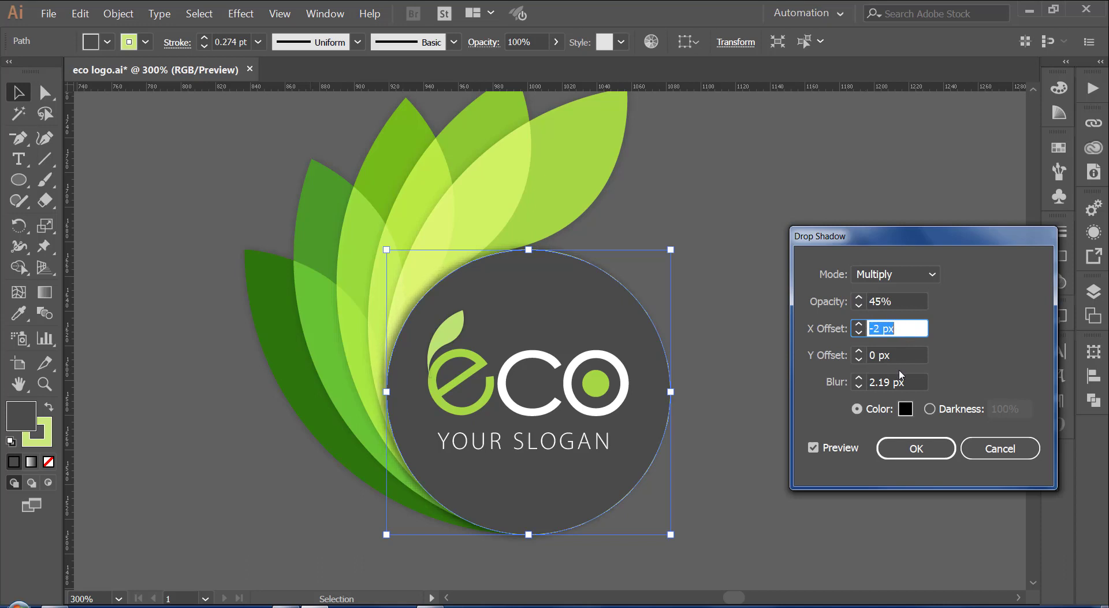
{"action": "left_click_drag", "start_coordinate": [909, 382], "coordinate": [867, 382]}
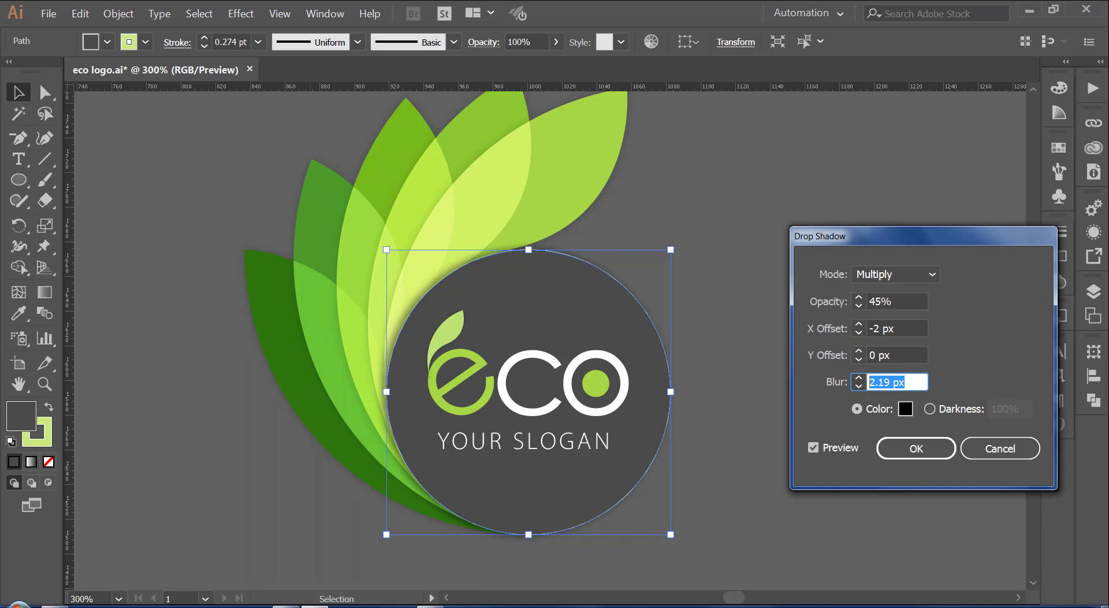
{"action": "type", "text": "2"}
{"action": "left_click", "coordinate": [898, 301]}
{"action": "key", "text": "Down"}
{"action": "key", "text": "Down"}
{"action": "key", "text": "Down"}
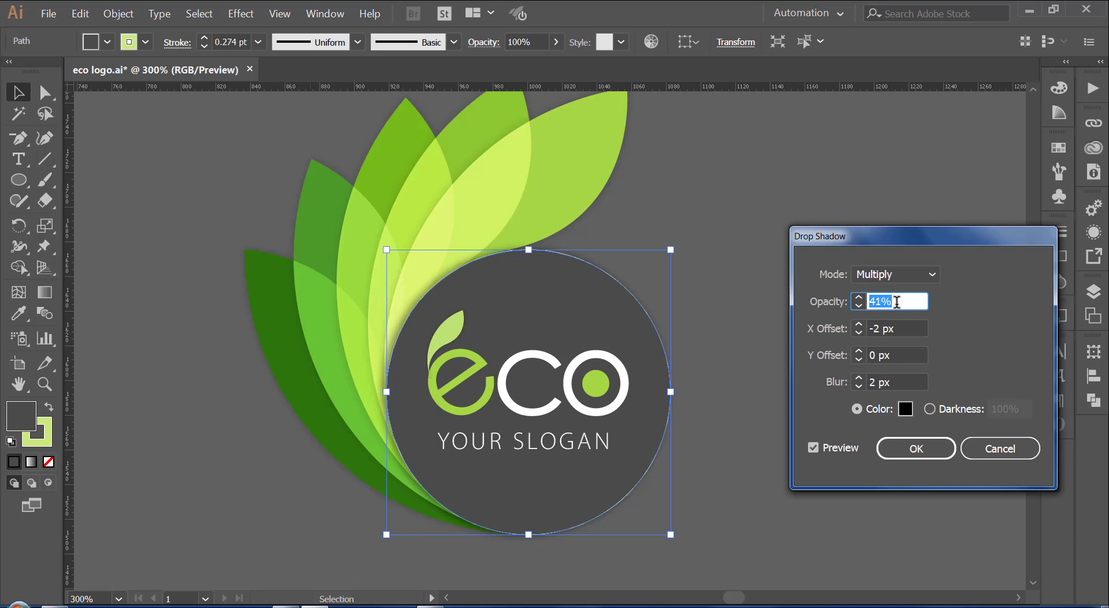
{"action": "left_click", "coordinate": [937, 448]}
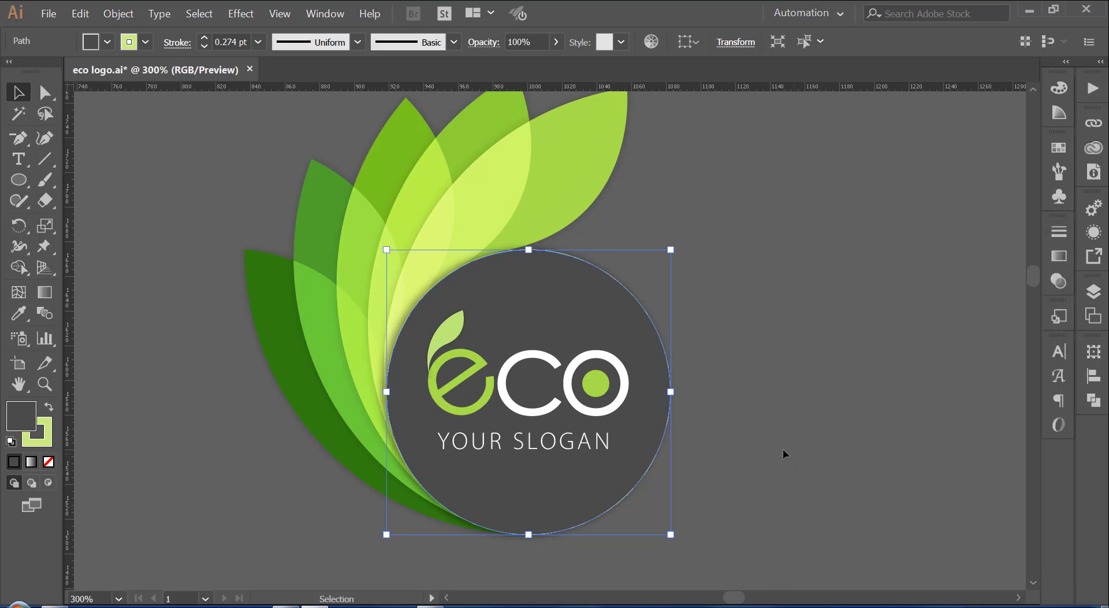
Step: Reset the slogan's letter spacing to 0
{"action": "left_click", "coordinate": [753, 456]}
{"action": "left_click", "coordinate": [572, 442]}
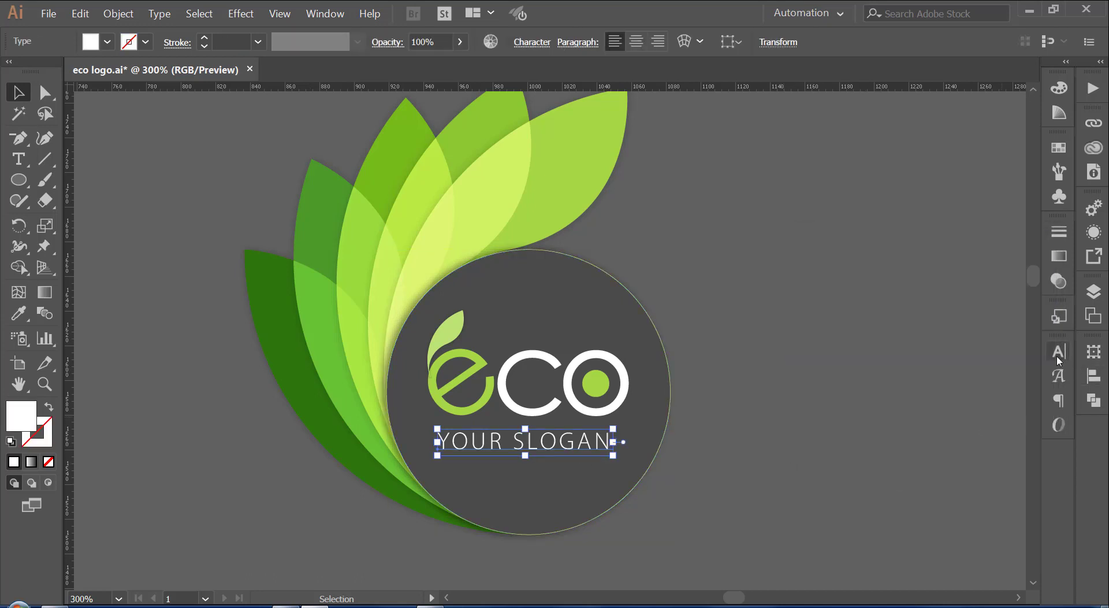
{"action": "left_click", "coordinate": [1058, 351]}
{"action": "left_click", "coordinate": [999, 445]}
{"action": "type", "text": "0"}
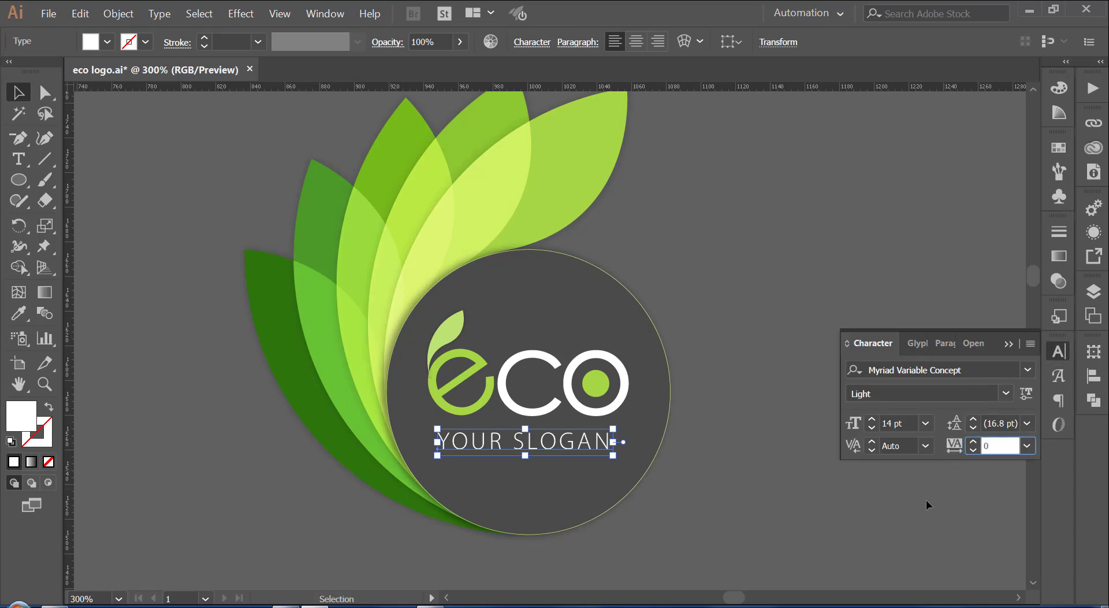
{"action": "left_click", "coordinate": [822, 495]}
Step: Set the YOUR SLOGAN text size to 18 pt
{"action": "left_click", "coordinate": [537, 448]}
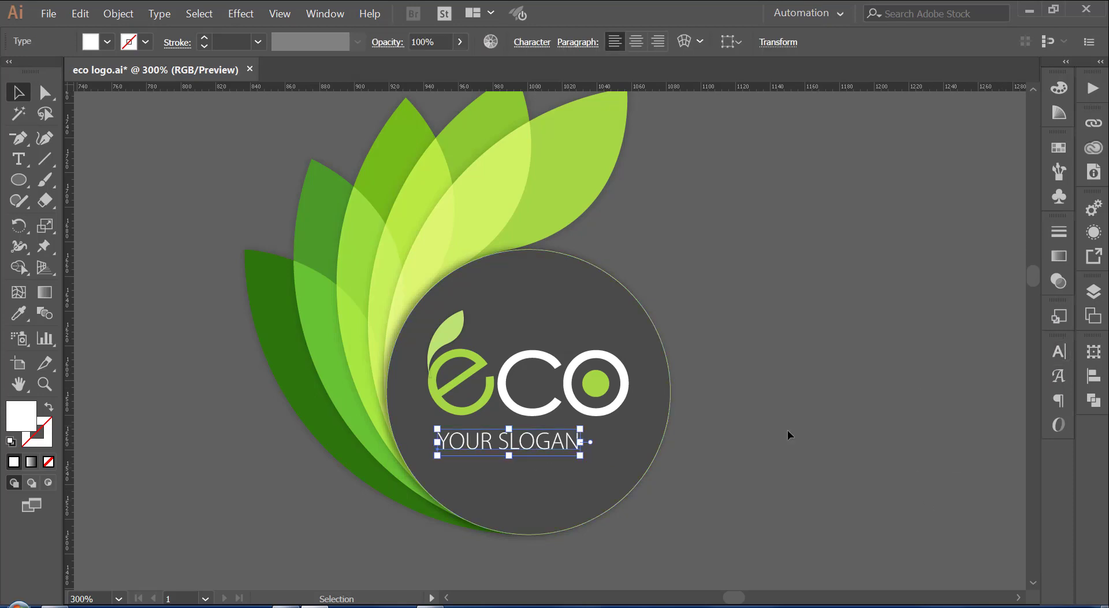
{"action": "left_click", "coordinate": [1059, 350]}
{"action": "left_click", "coordinate": [912, 424]}
{"action": "type", "text": "18"}
{"action": "key", "text": "Return"}
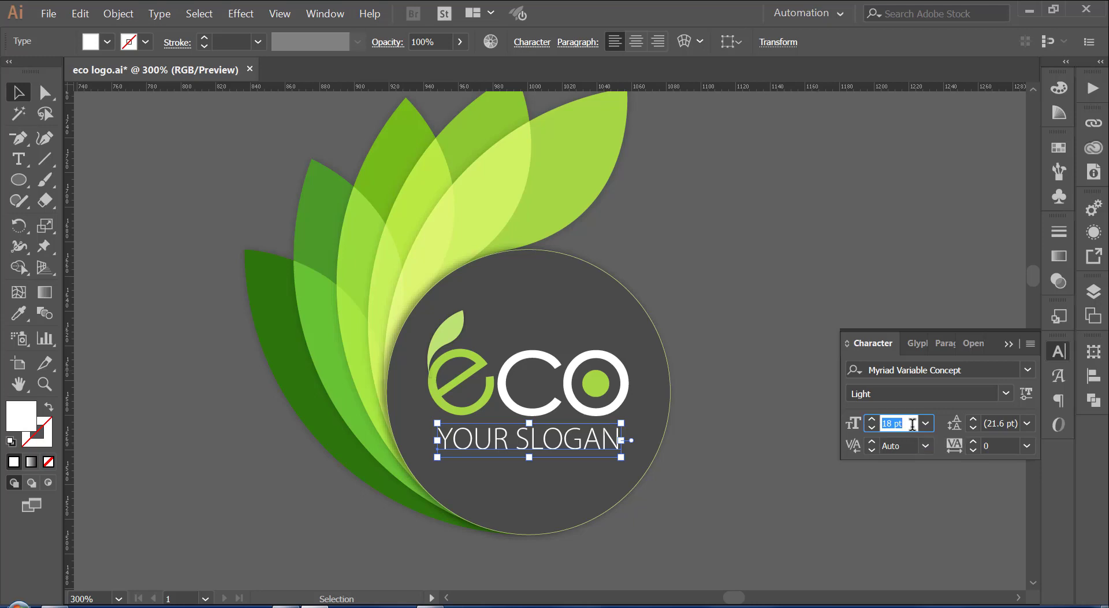
{"action": "key", "text": "Escape"}
Step: Move the slogan a few pixels lower beneath the eco wordmark
{"action": "left_click", "coordinate": [704, 493]}
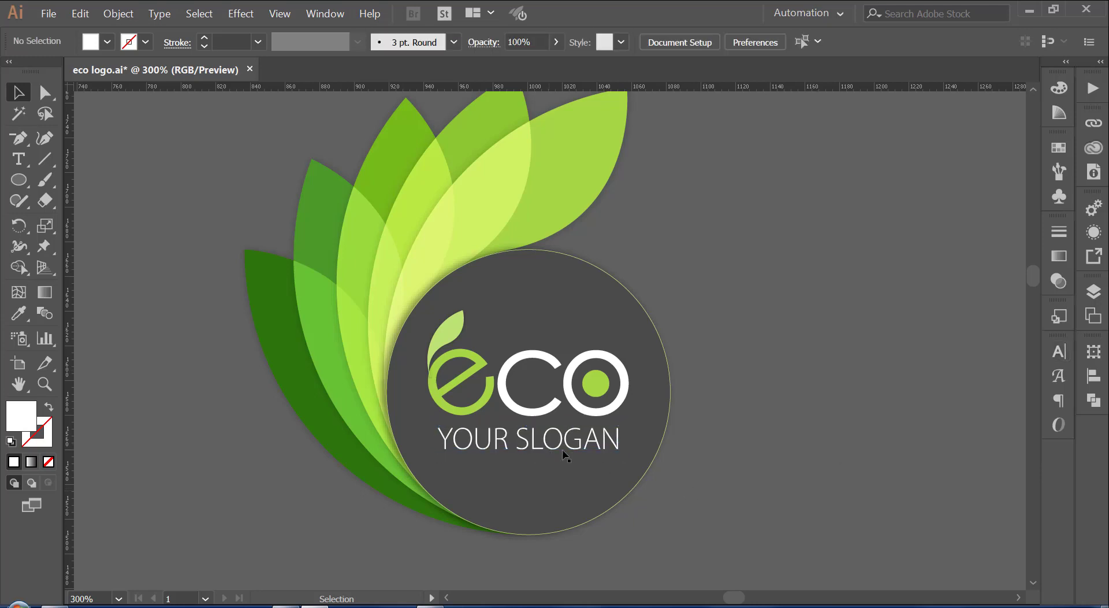
{"action": "left_click_drag", "start_coordinate": [512, 427], "coordinate": [512, 436]}
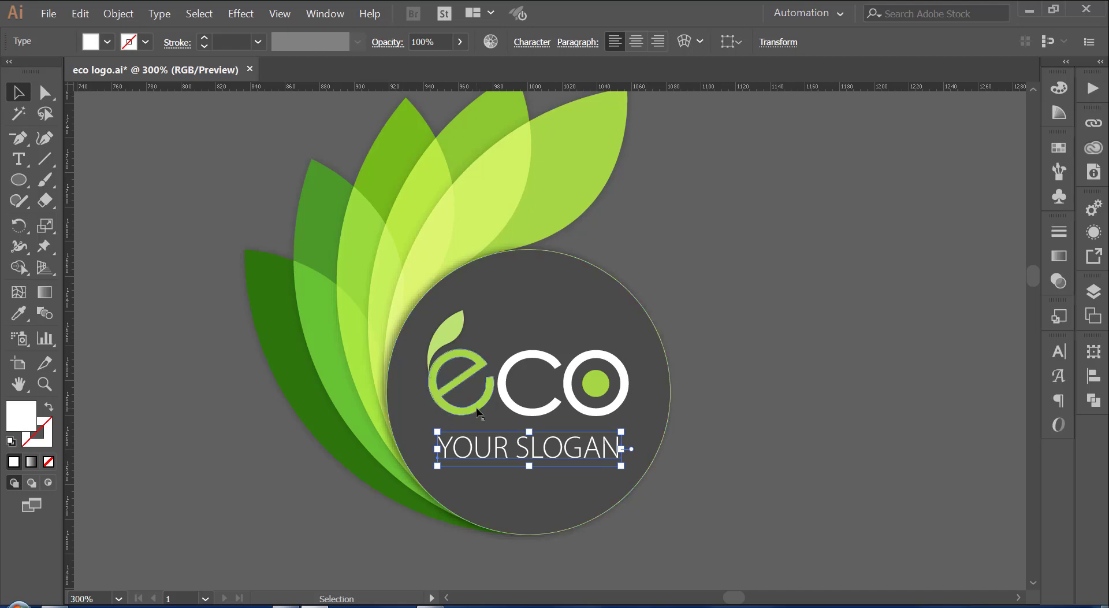
{"action": "left_click", "coordinate": [596, 383]}
{"action": "key", "text": "ctrl+plus"}
{"action": "key", "text": "ctrl+plus"}
{"action": "left_click_drag", "start_coordinate": [542, 349], "coordinate": [703, 388]}
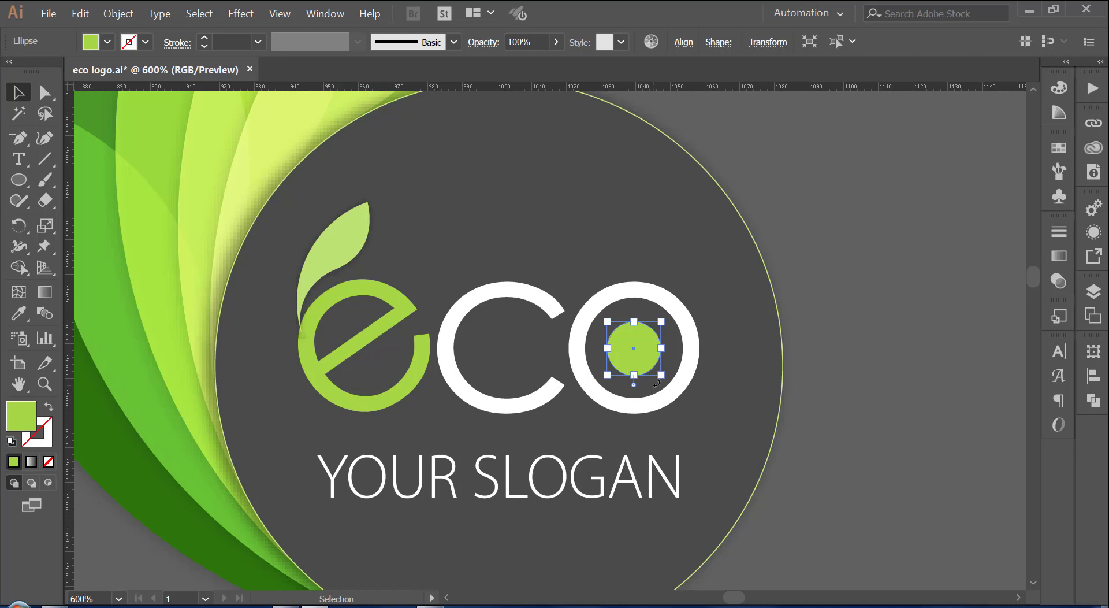
Step: Select the eco letters and their leaf in Outline view and group them
{"action": "key", "text": "ctrl+y"}
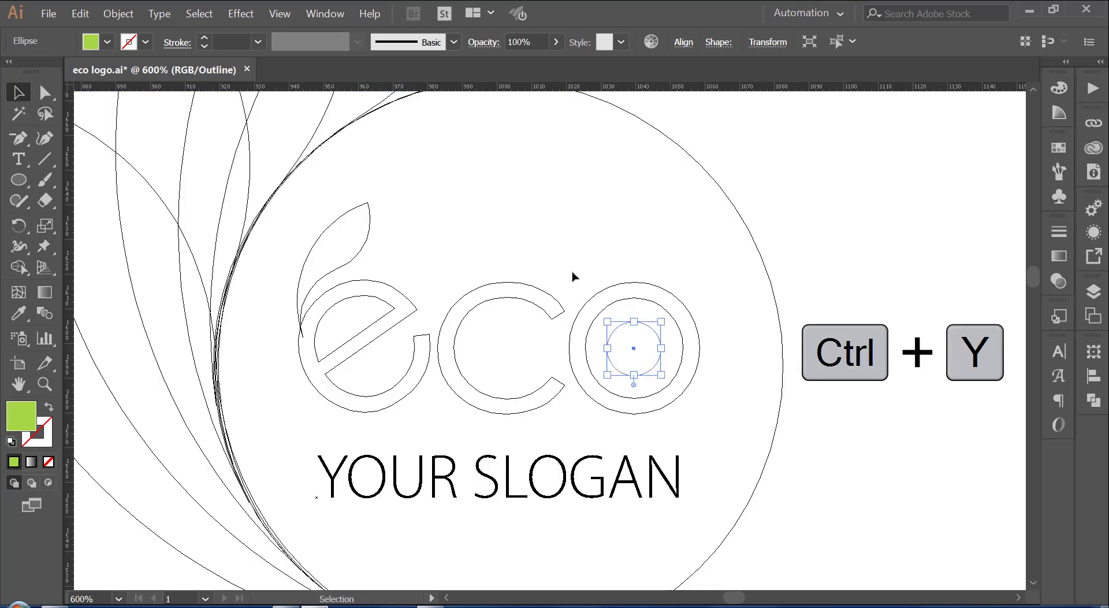
{"action": "left_click", "coordinate": [576, 273]}
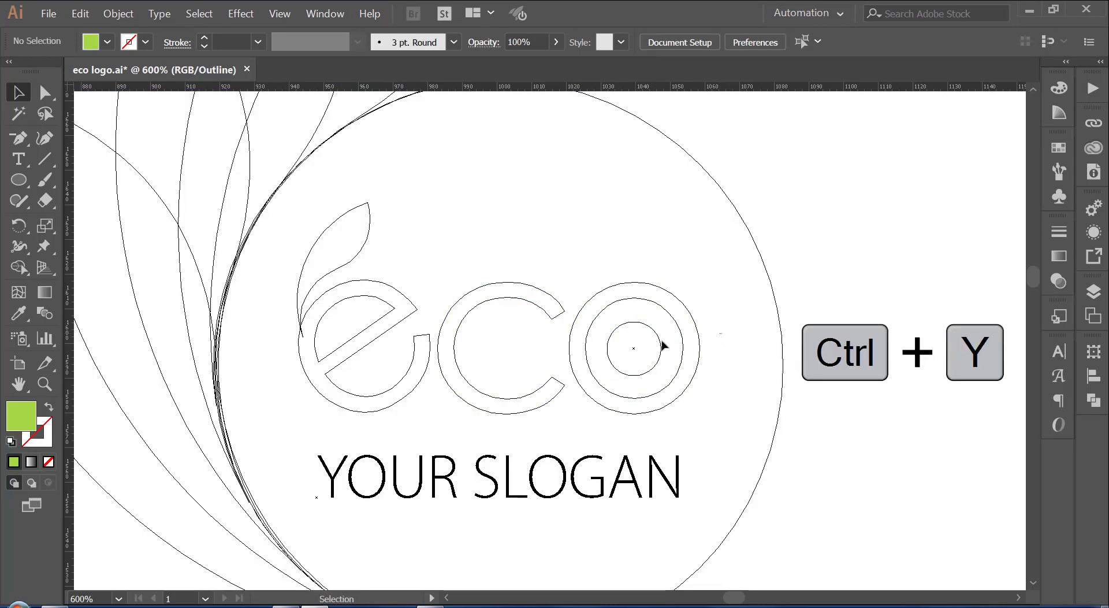
{"action": "left_click_drag", "start_coordinate": [722, 333], "coordinate": [302, 381]}
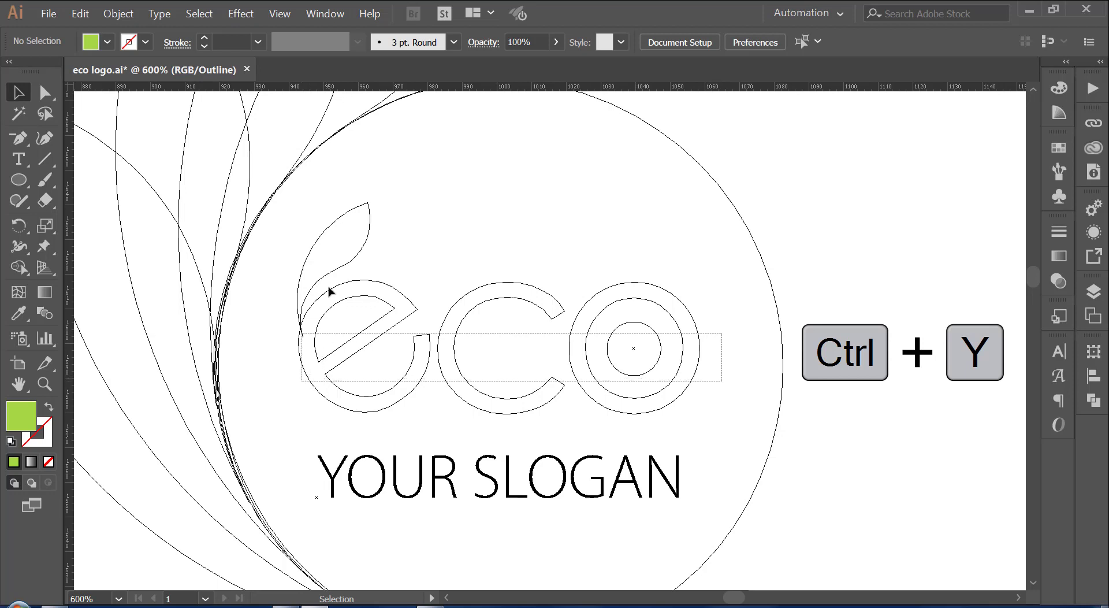
{"action": "left_click_drag", "start_coordinate": [328, 291], "coordinate": [341, 258]}
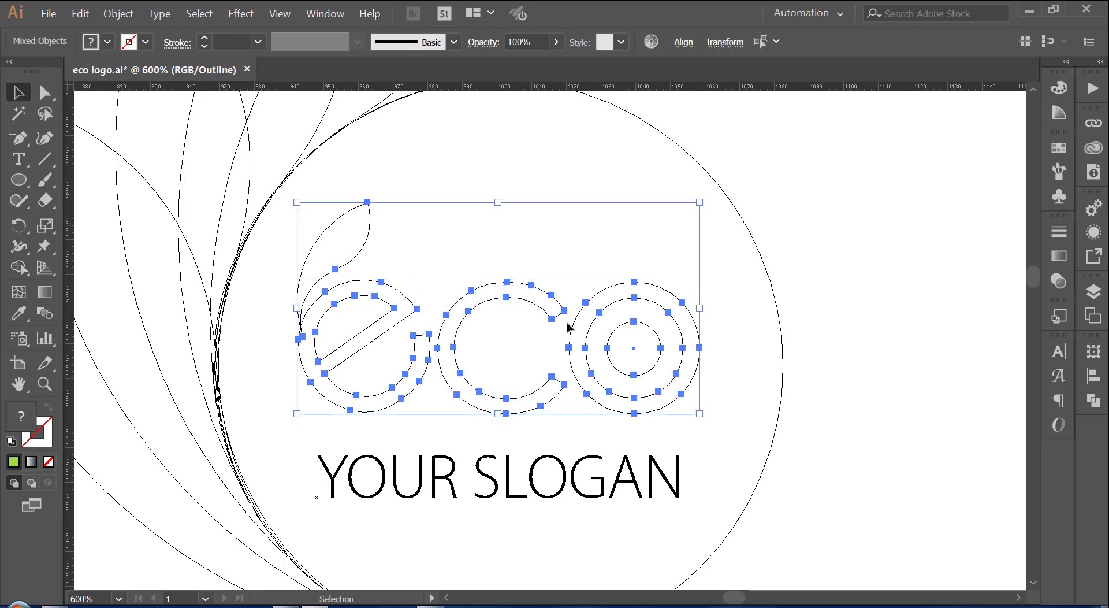
{"action": "key", "text": "ctrl+y"}
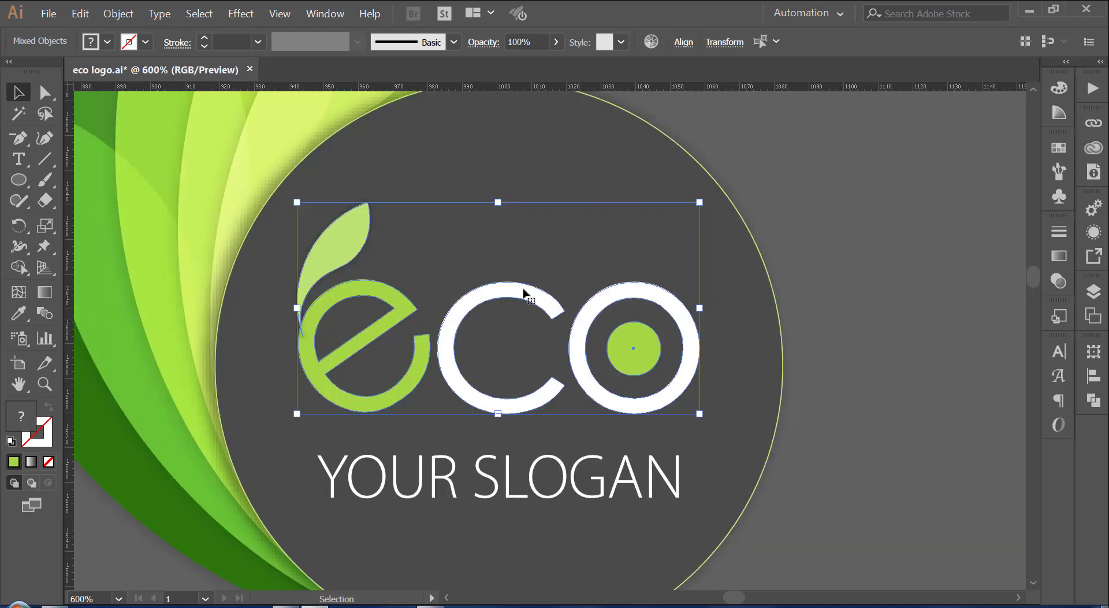
{"action": "right_click", "coordinate": [523, 291]}
{"action": "left_click", "coordinate": [581, 373]}
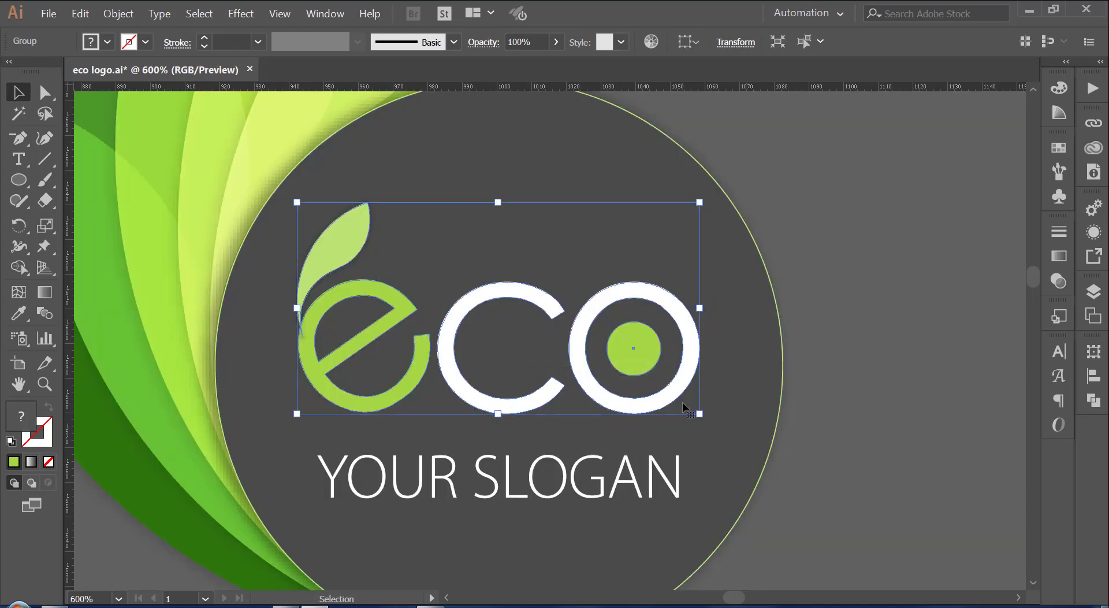
Step: Enlarge the eco wordmark slightly and stretch the slogan to match its width
{"action": "left_click_drag", "start_coordinate": [699, 413], "coordinate": [711, 422]}
{"action": "left_click", "coordinate": [849, 491]}
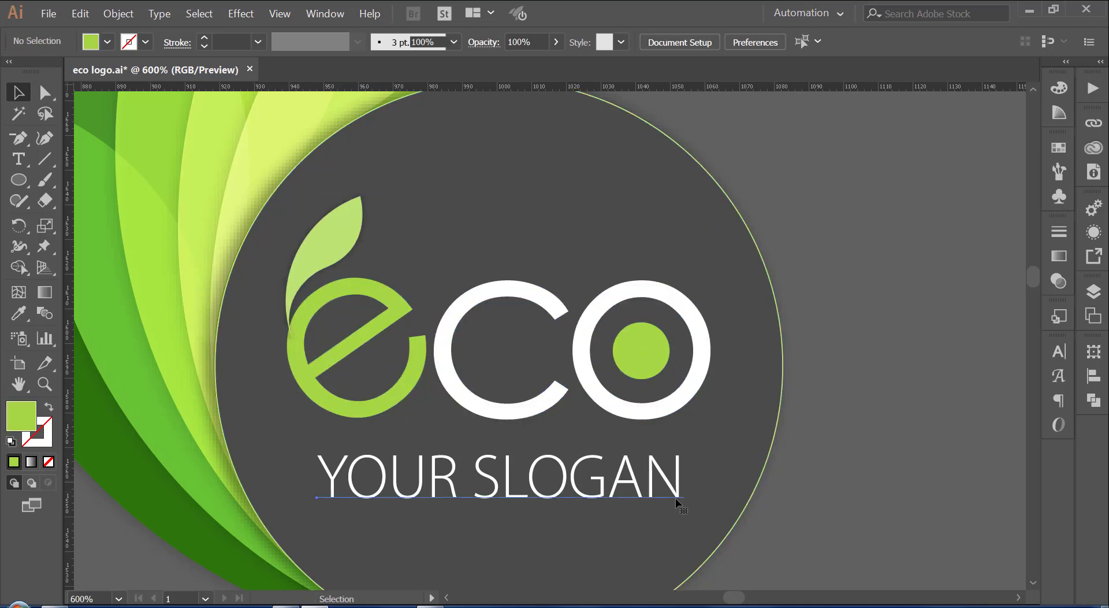
{"action": "left_click", "coordinate": [676, 496]}
{"action": "left_click_drag", "start_coordinate": [686, 515], "coordinate": [701, 516]}
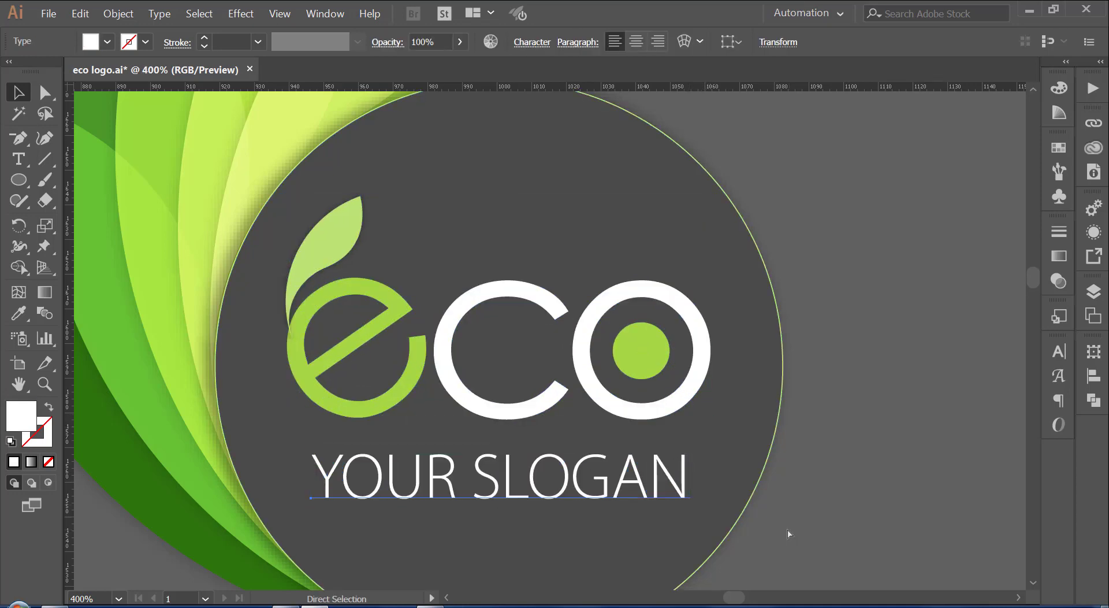
{"action": "key", "text": "ctrl+minus"}
{"action": "key", "text": "ctrl+minus"}
{"action": "key", "text": "ctrl+minus"}
{"action": "key", "text": "ctrl+minus"}
{"action": "key", "text": "ctrl+minus"}
Step: Nudge the lower logo's eco text and slogan down one step
{"action": "scroll", "coordinate": [708, 455], "scroll_direction": "up", "scroll_amount": 3}
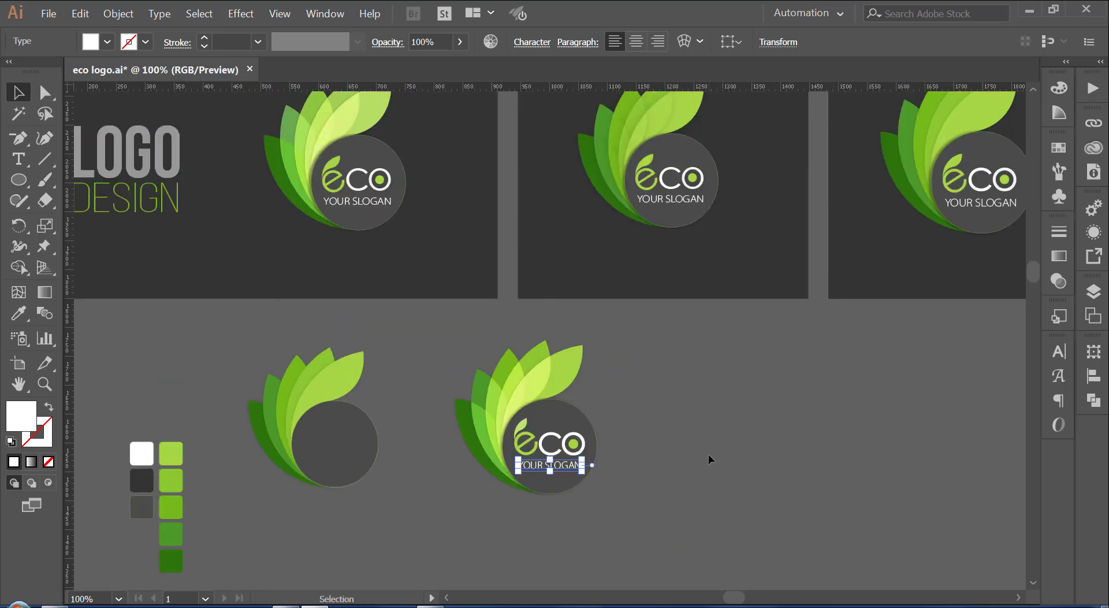
{"action": "left_click", "coordinate": [709, 454]}
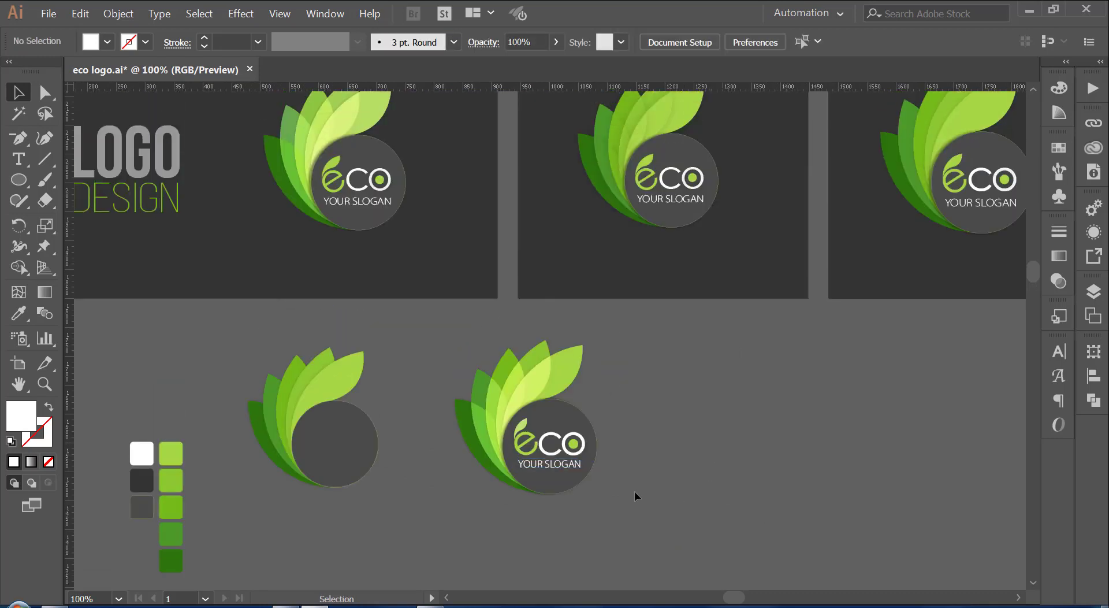
{"action": "left_click", "coordinate": [550, 462]}
{"action": "key", "text": "Down"}
{"action": "key", "text": "Down"}
{"action": "key", "text": "Down"}
{"action": "key", "text": "Down"}
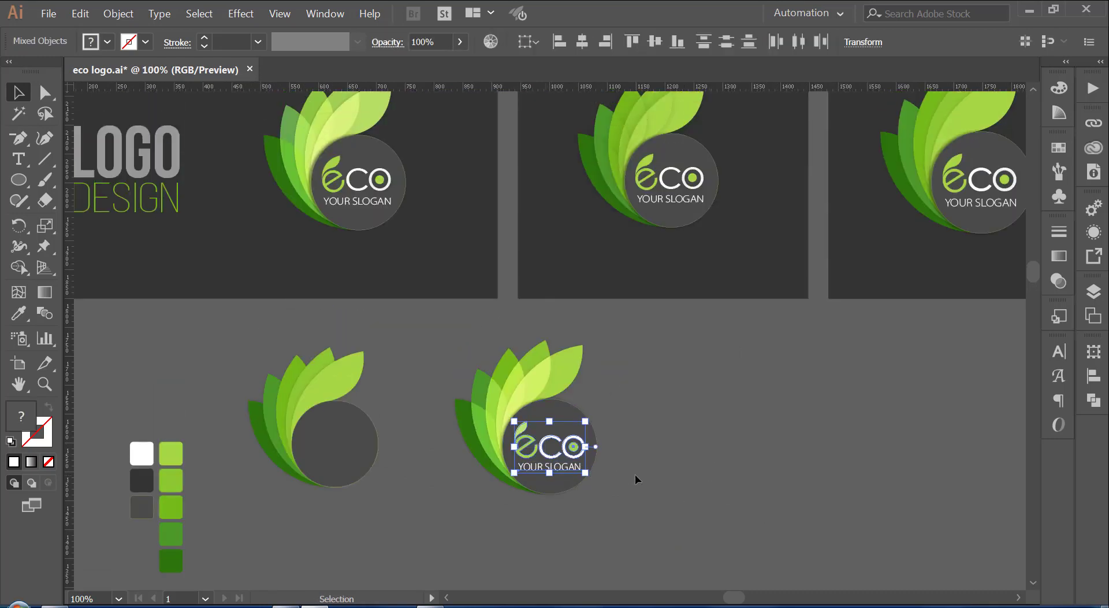
{"action": "left_click", "coordinate": [635, 474]}
Step: Group the lower logo's dark circle with its eco text and slogan
{"action": "left_click_drag", "start_coordinate": [626, 421], "coordinate": [557, 449]}
{"action": "right_click", "coordinate": [556, 449]}
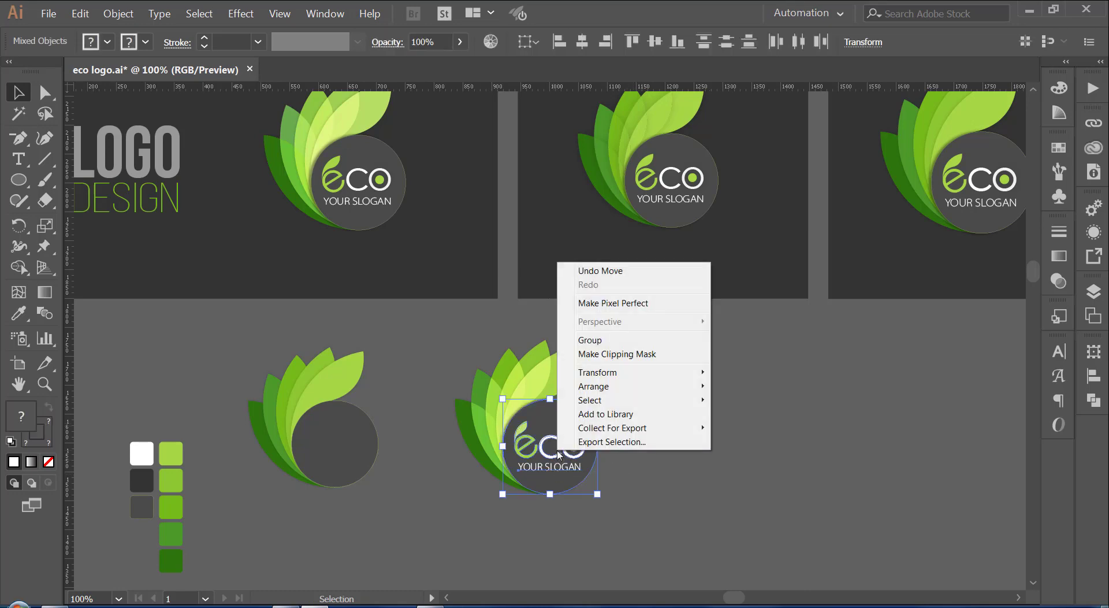
{"action": "left_click", "coordinate": [601, 344]}
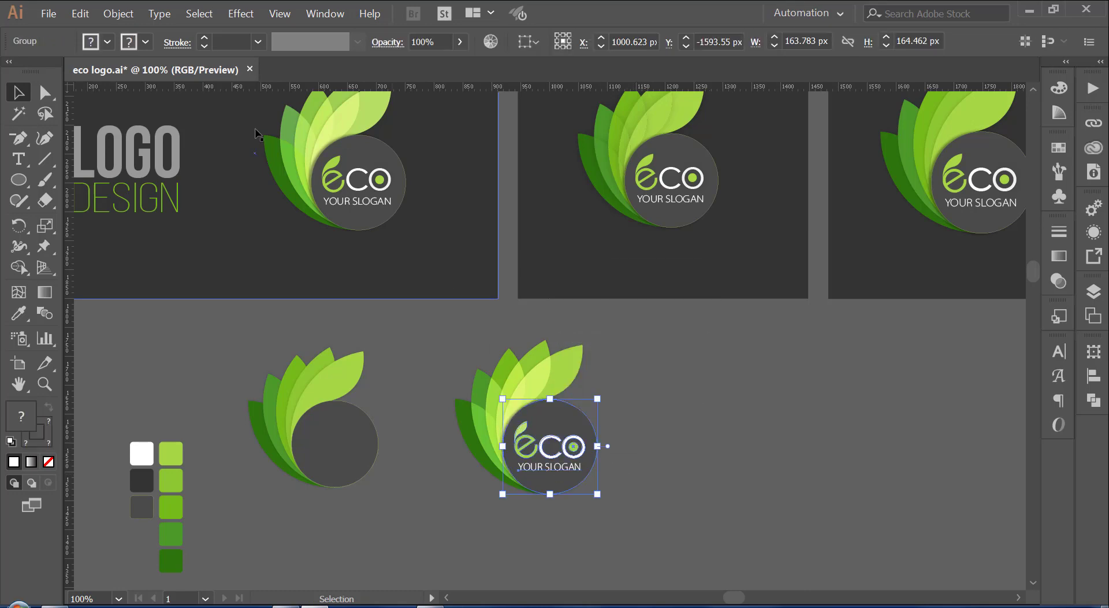
{"action": "left_click", "coordinate": [118, 13]}
Step: Group the lower logo's leaf shapes with Object > Group
{"action": "mouse_move", "coordinate": [129, 58]}
{"action": "left_click", "coordinate": [462, 90]}
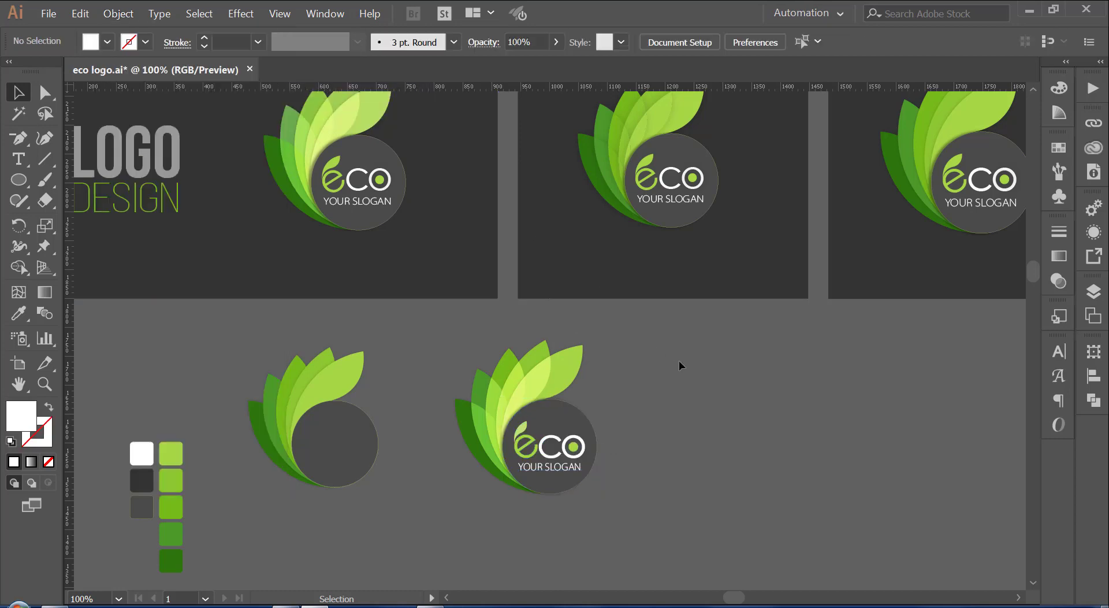
{"action": "left_click_drag", "start_coordinate": [470, 495], "coordinate": [656, 354]}
{"action": "left_click", "coordinate": [159, 14]}
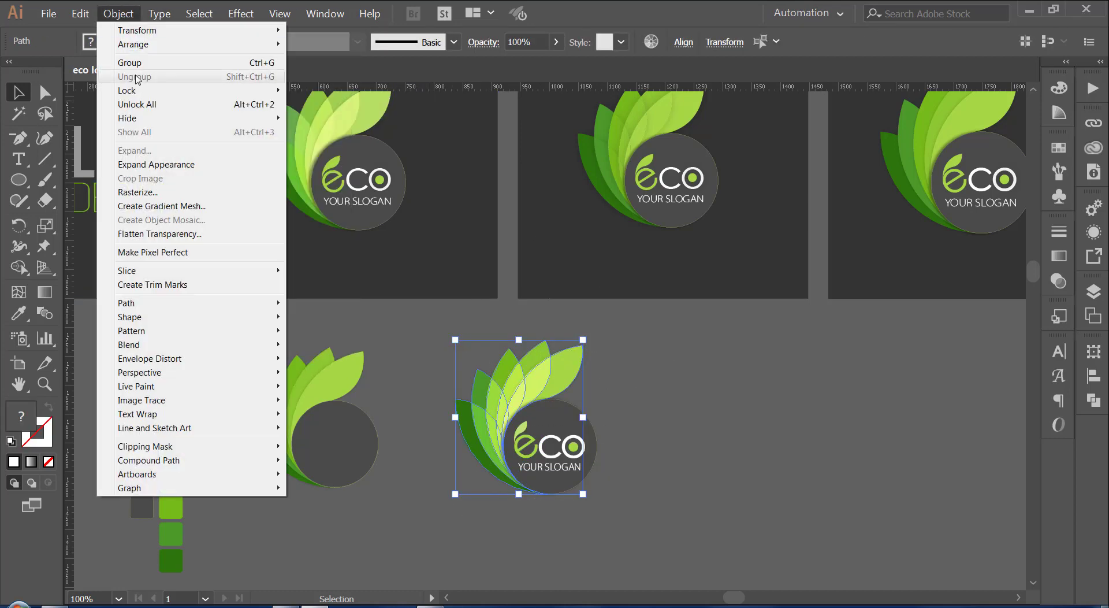
{"action": "left_click", "coordinate": [143, 63]}
{"action": "left_click", "coordinate": [645, 439]}
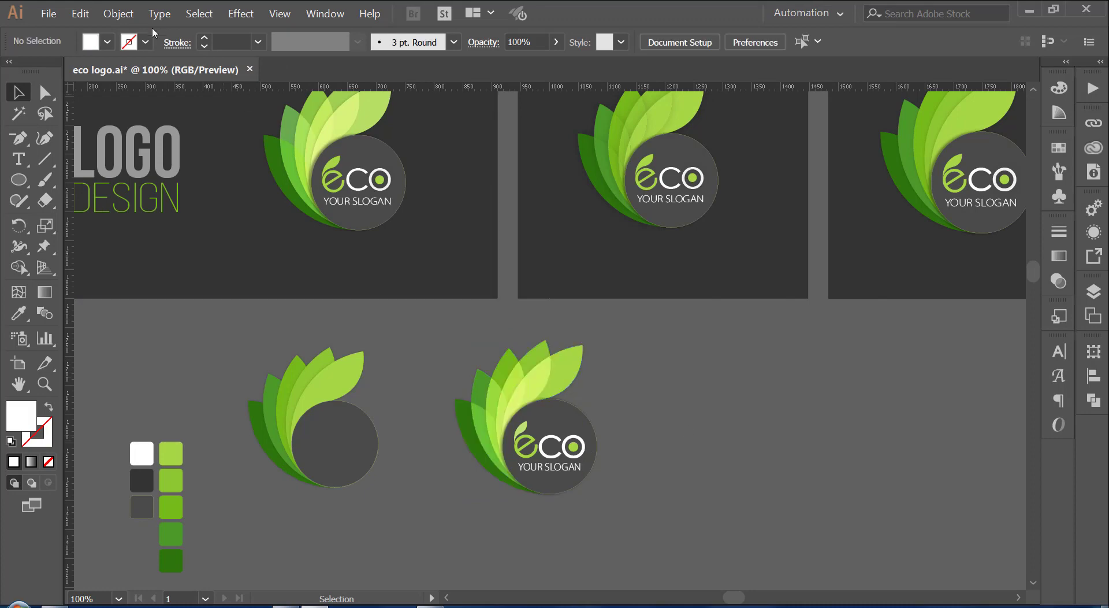
{"action": "left_click", "coordinate": [118, 14]}
{"action": "scroll", "coordinate": [594, 404], "scroll_direction": "up", "scroll_amount": 1}
{"action": "left_click", "coordinate": [549, 465]}
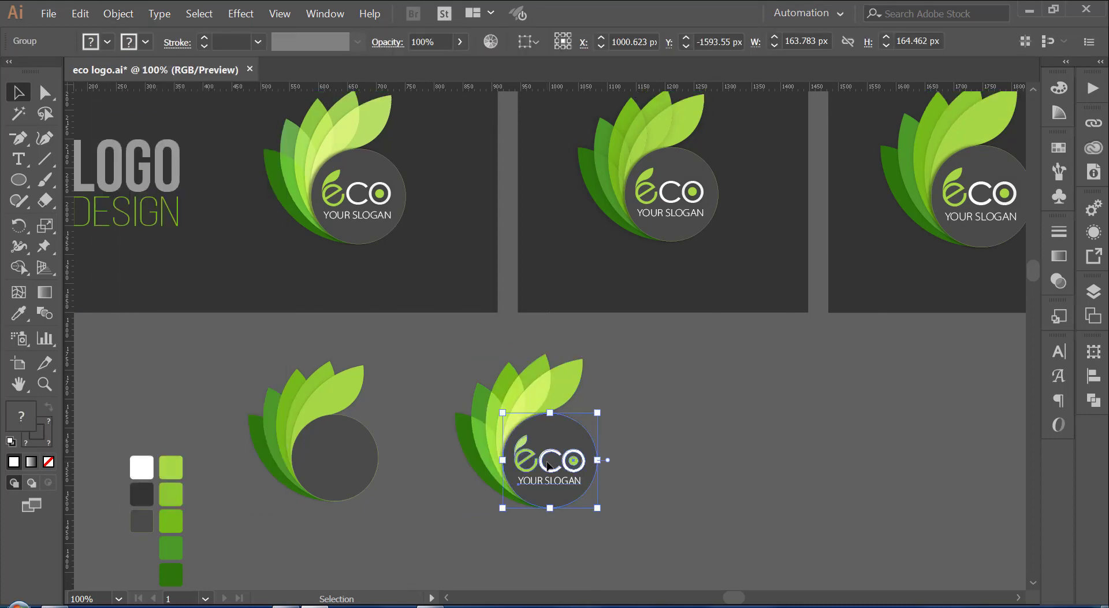
Step: Copy the eco wordmark and slogan, without the circle, onto the left logo
{"action": "left_click_drag", "start_coordinate": [548, 465], "coordinate": [757, 476]}
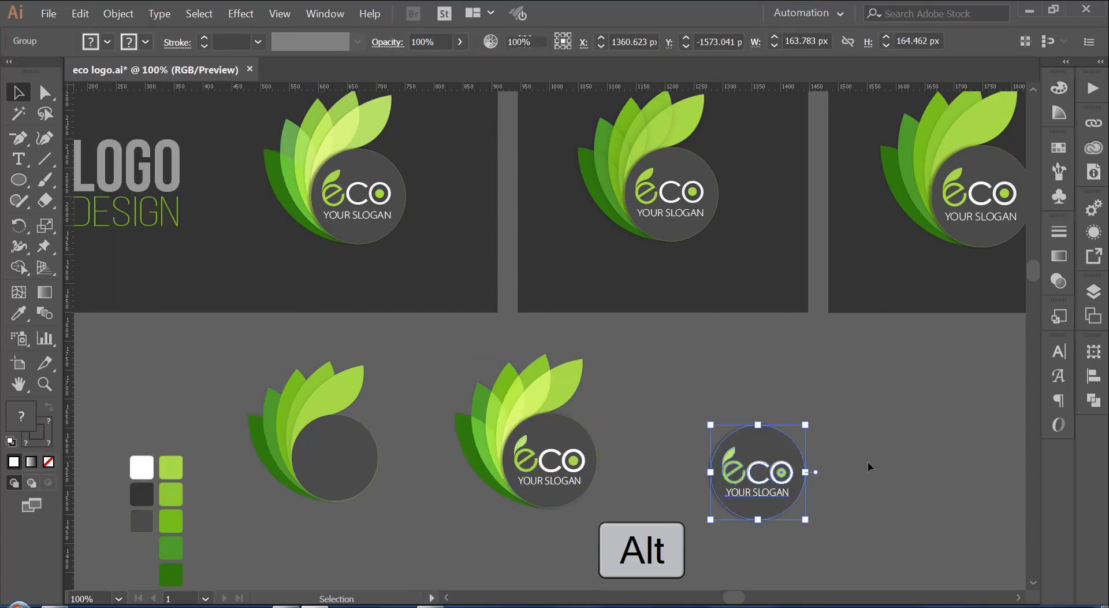
{"action": "right_click", "coordinate": [782, 473]}
{"action": "left_click", "coordinate": [818, 422]}
{"action": "left_click", "coordinate": [721, 496]}
{"action": "key", "text": "Delete"}
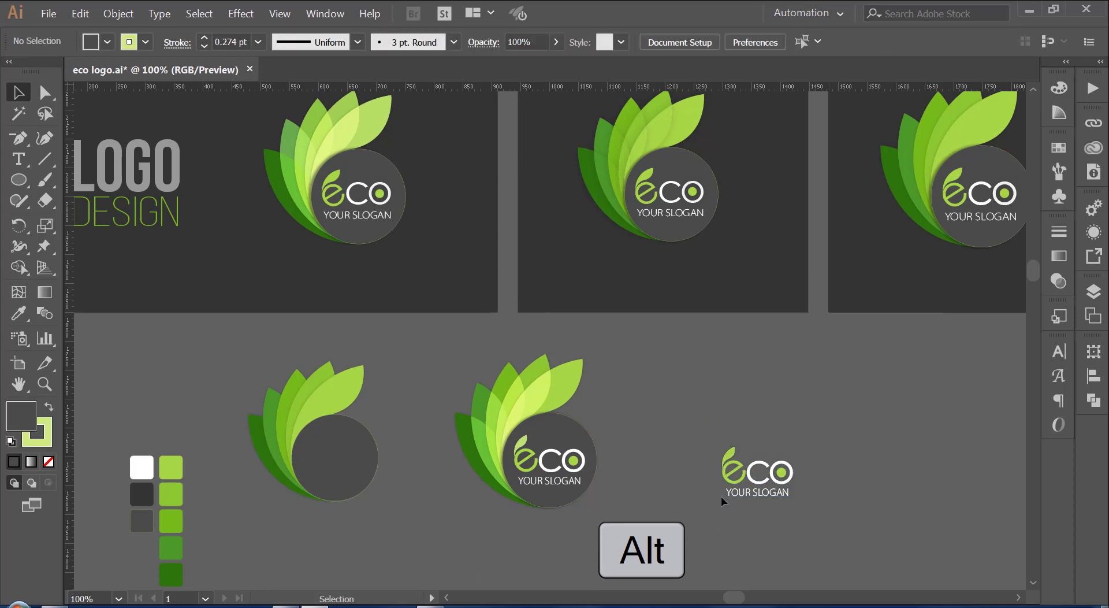
{"action": "left_click_drag", "start_coordinate": [739, 480], "coordinate": [318, 466]}
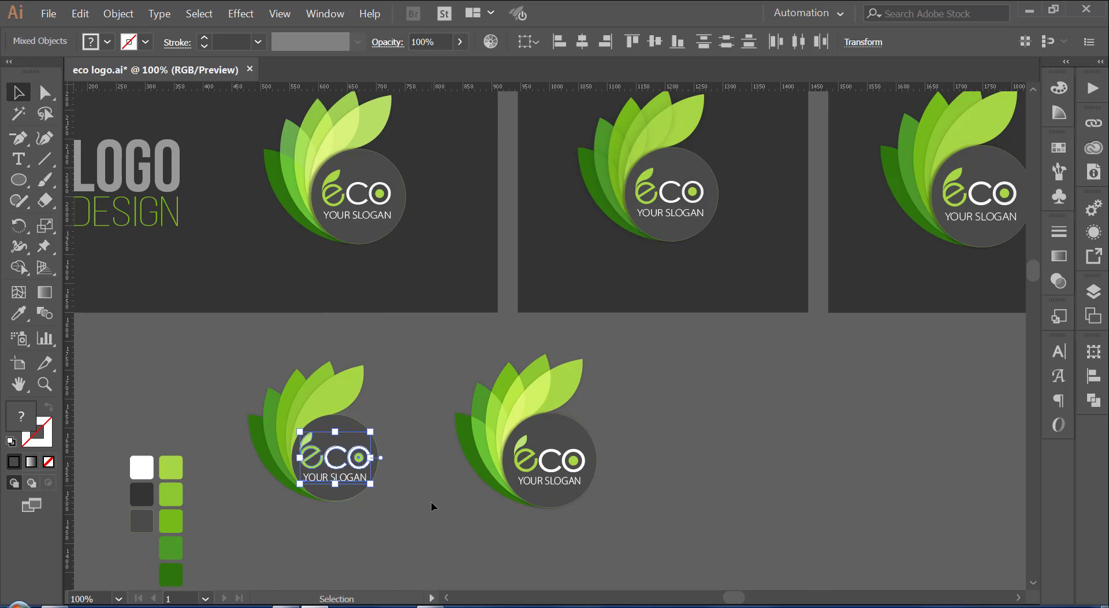
Step: Place a third copy of the finished logo to the right on the same row
{"action": "left_click", "coordinate": [660, 483]}
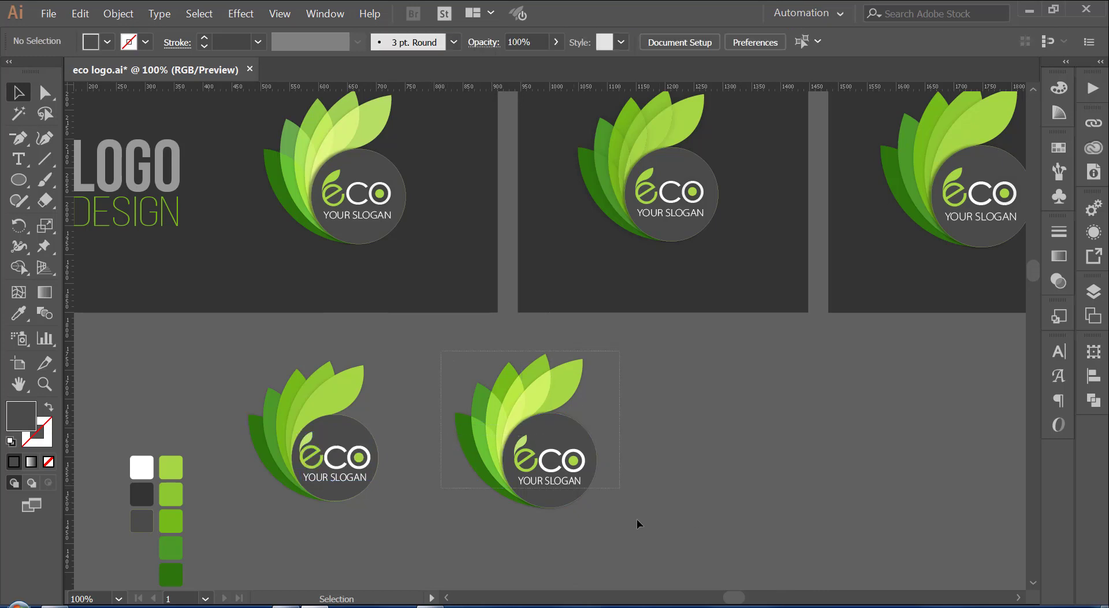
{"action": "left_click", "coordinate": [548, 462]}
{"action": "left_click_drag", "start_coordinate": [548, 464], "coordinate": [774, 461]}
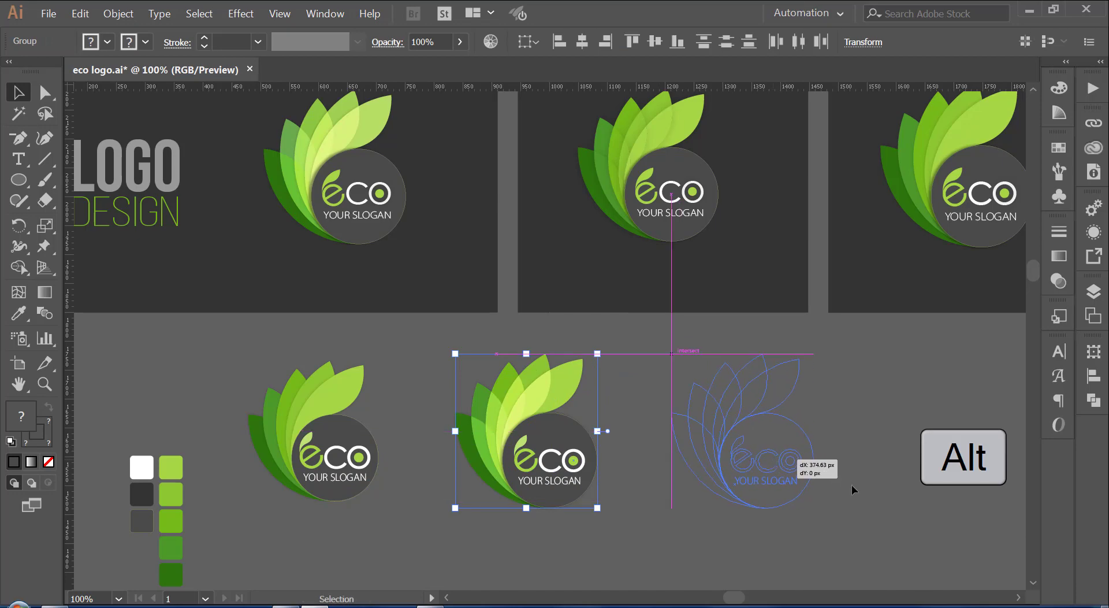
{"action": "left_click", "coordinate": [851, 484]}
{"action": "key", "text": "ctrl+plus"}
{"action": "left_click_drag", "start_coordinate": [621, 398], "coordinate": [646, 437]}
Step: Ungroup the right logo and eyedrop the e's light green onto its YOUR SLOGAN line
{"action": "left_click", "coordinate": [646, 434]}
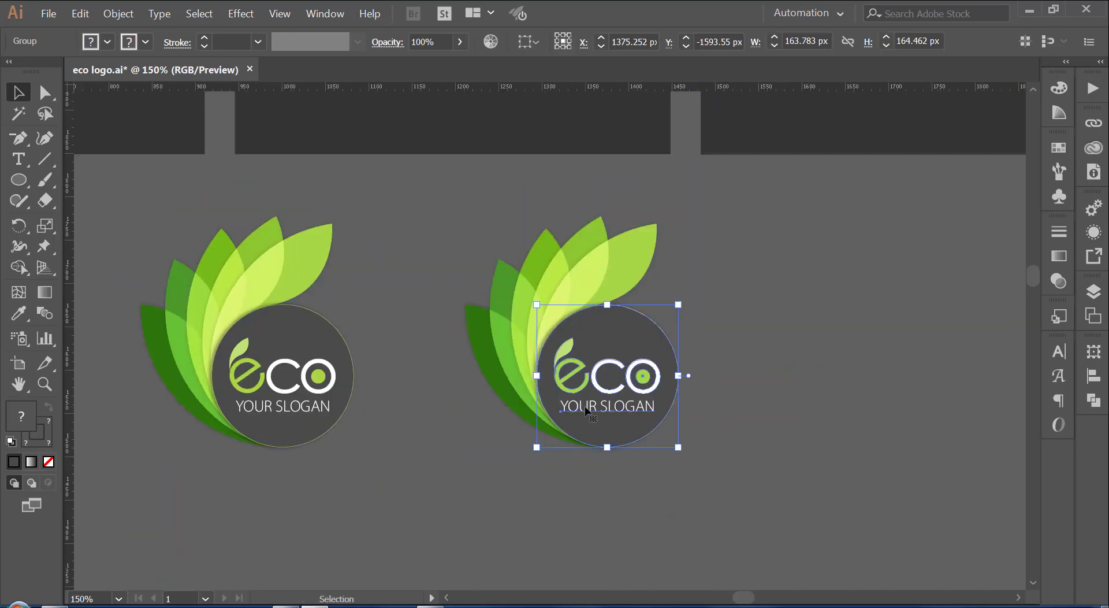
{"action": "right_click", "coordinate": [602, 205]}
{"action": "left_click", "coordinate": [795, 409]}
{"action": "left_click", "coordinate": [642, 414]}
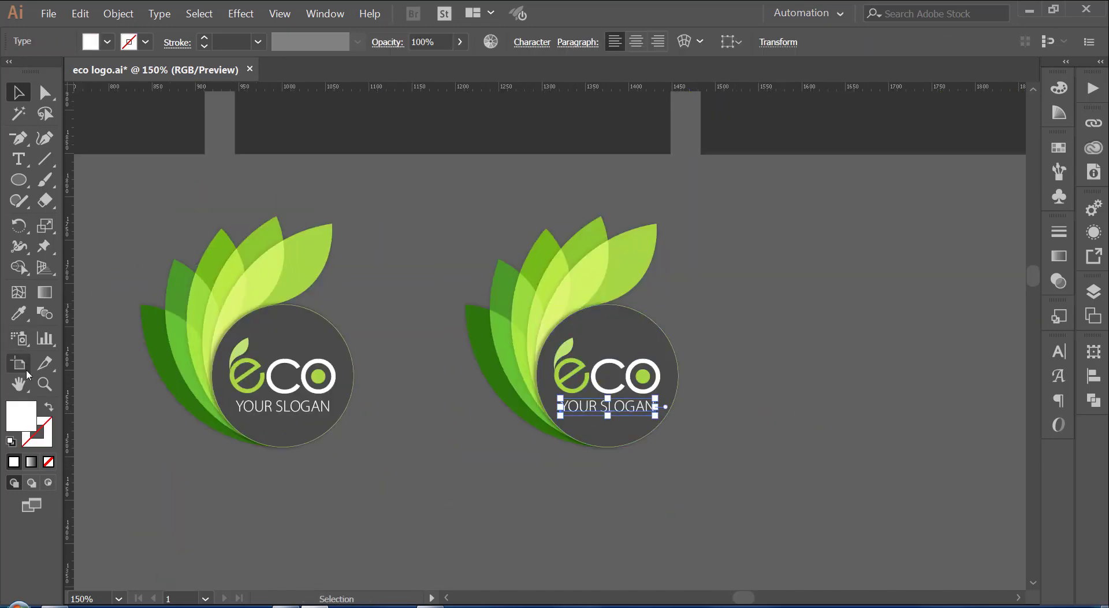
{"action": "left_click", "coordinate": [23, 315]}
{"action": "left_click", "coordinate": [563, 379]}
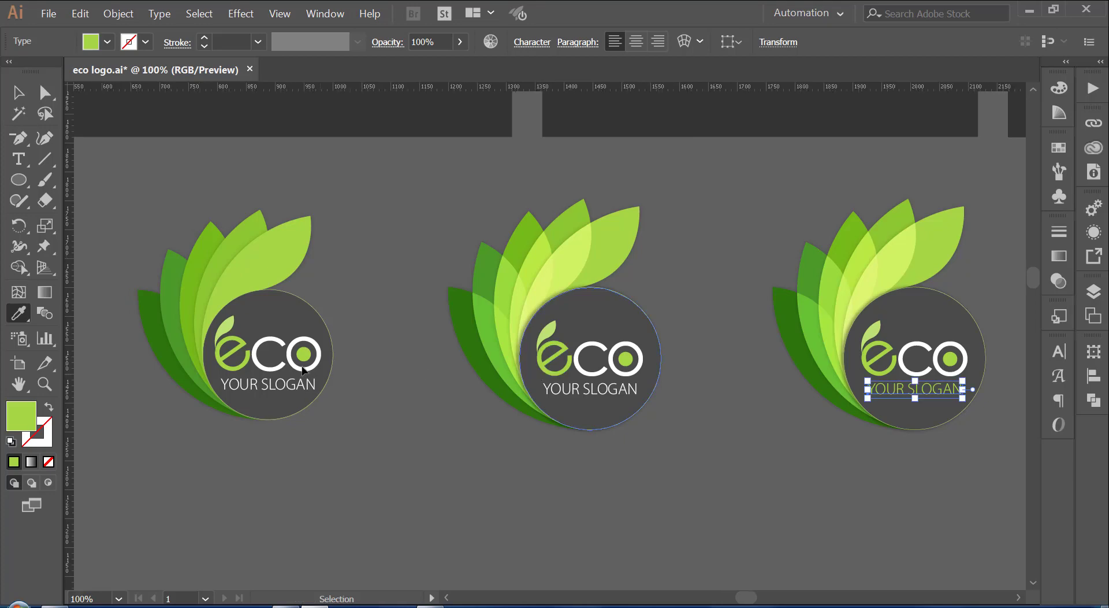
{"action": "key", "text": "v"}
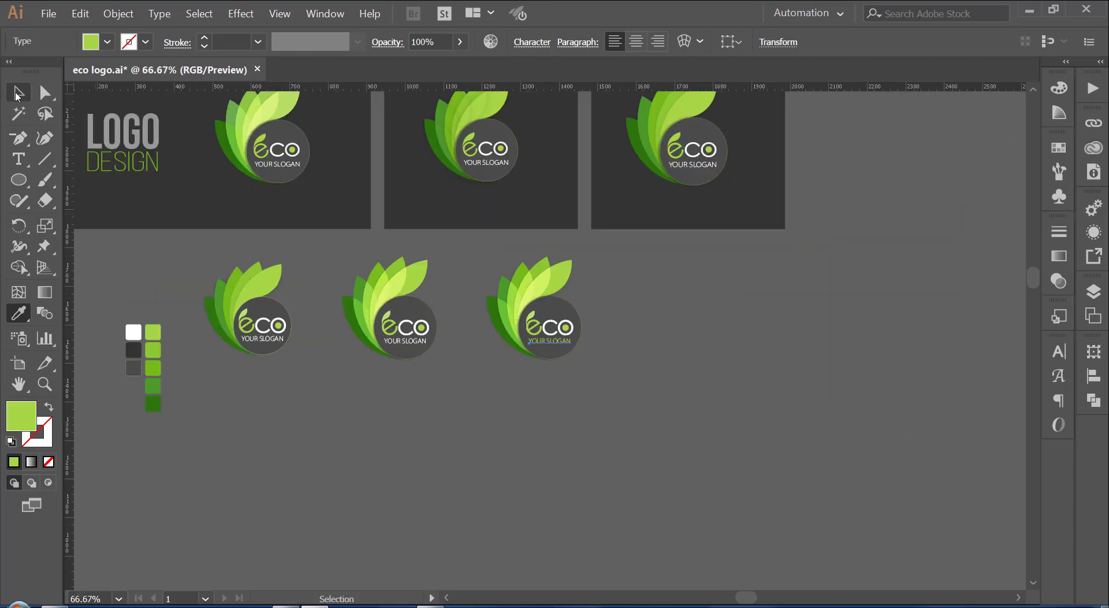
{"action": "left_click", "coordinate": [618, 454]}
{"action": "key", "text": "ctrl+plus"}
{"action": "left_click", "coordinate": [557, 417]}
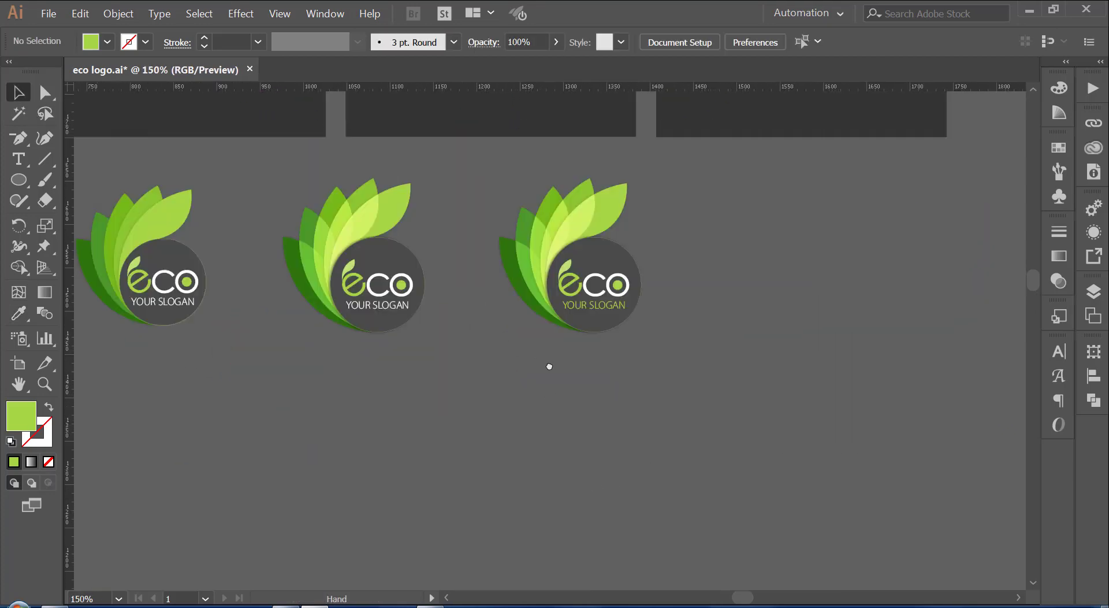